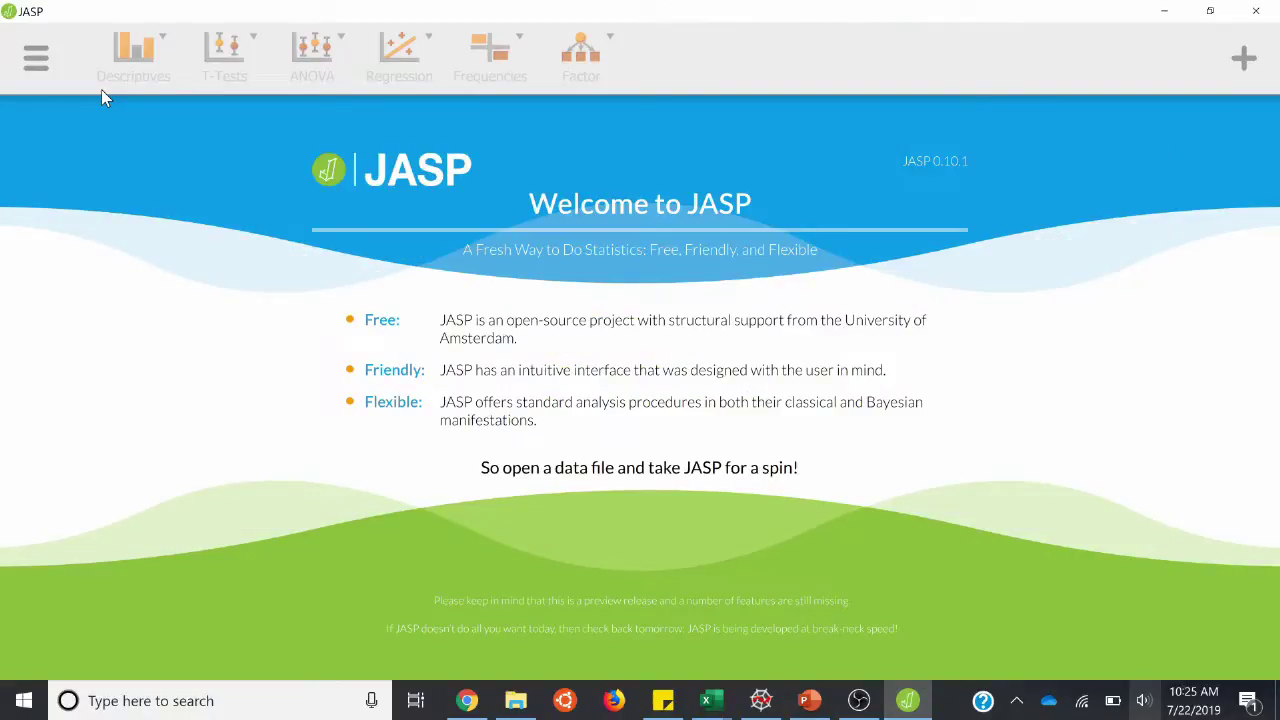
# - Open the zeppo data file from the data folder on the Desktop
pyautogui.click(40, 70)
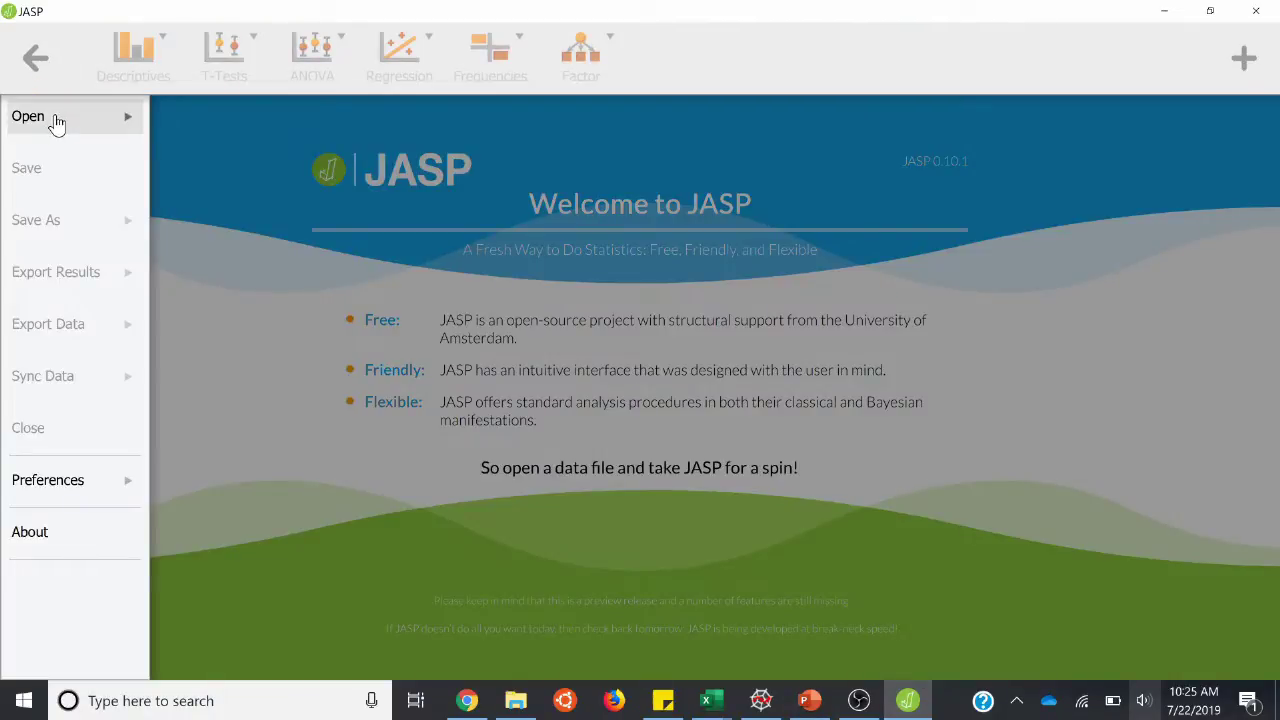
pyautogui.click(51, 118)
pyautogui.click(226, 185)
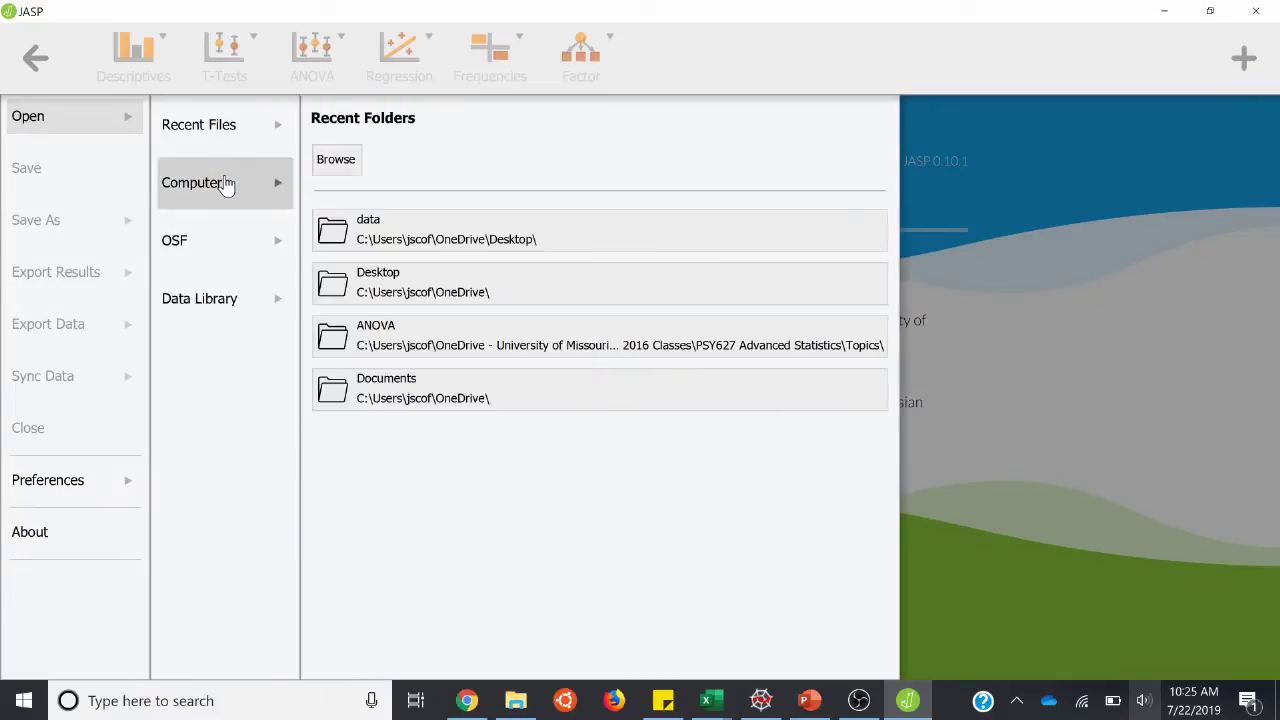
pyautogui.click(338, 160)
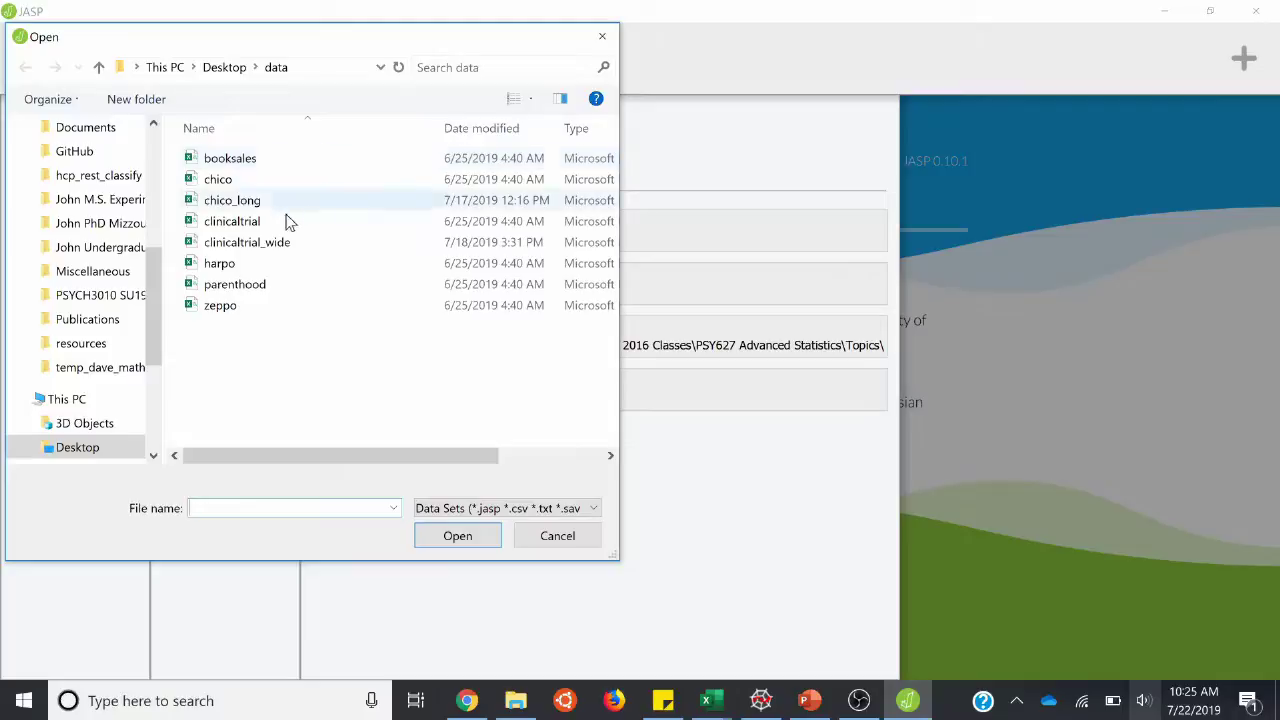
pyautogui.doubleClick(224, 312)
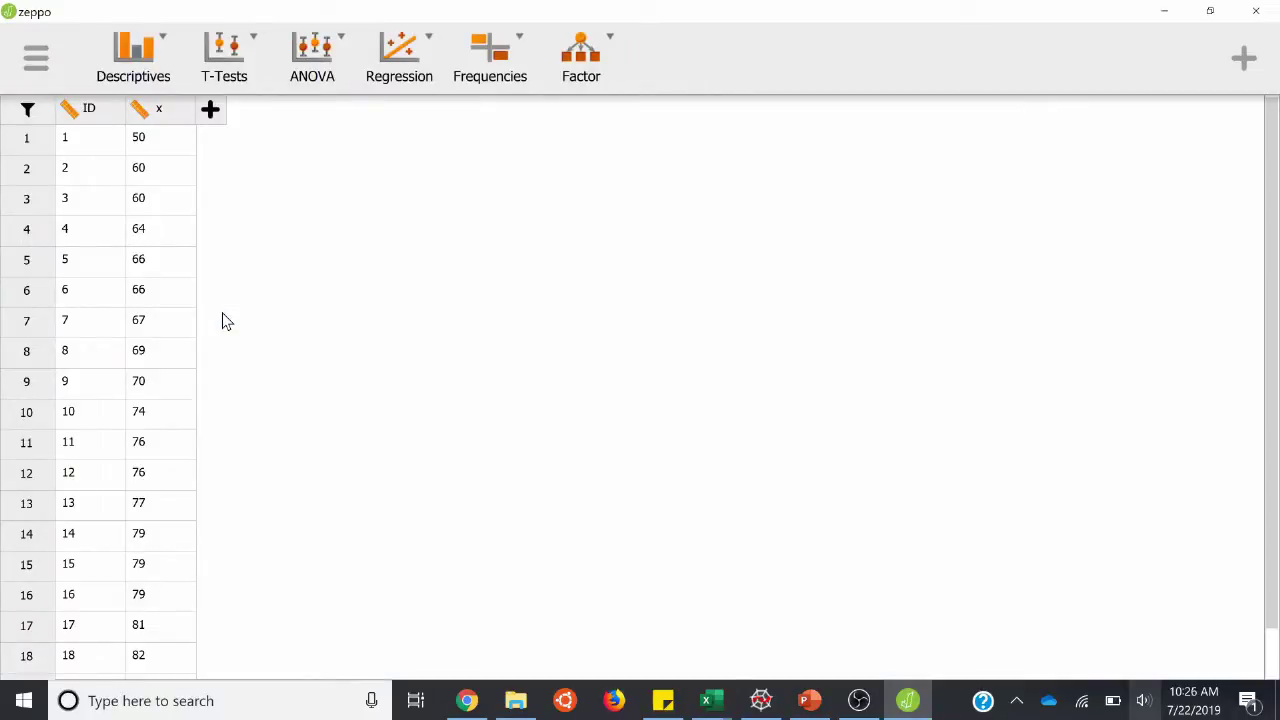
# - Create a Descriptive Statistics analysis with x as its variable
pyautogui.scroll(-1, 224, 320)
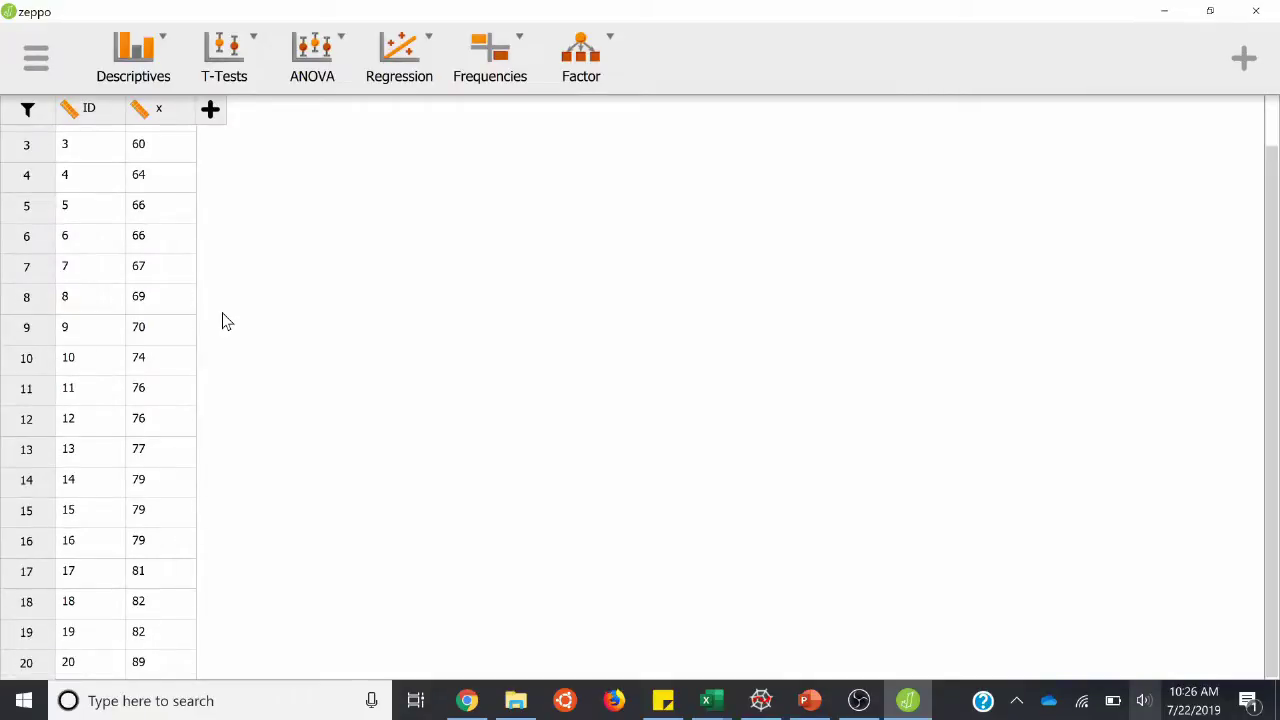
pyautogui.scroll(1, 224, 320)
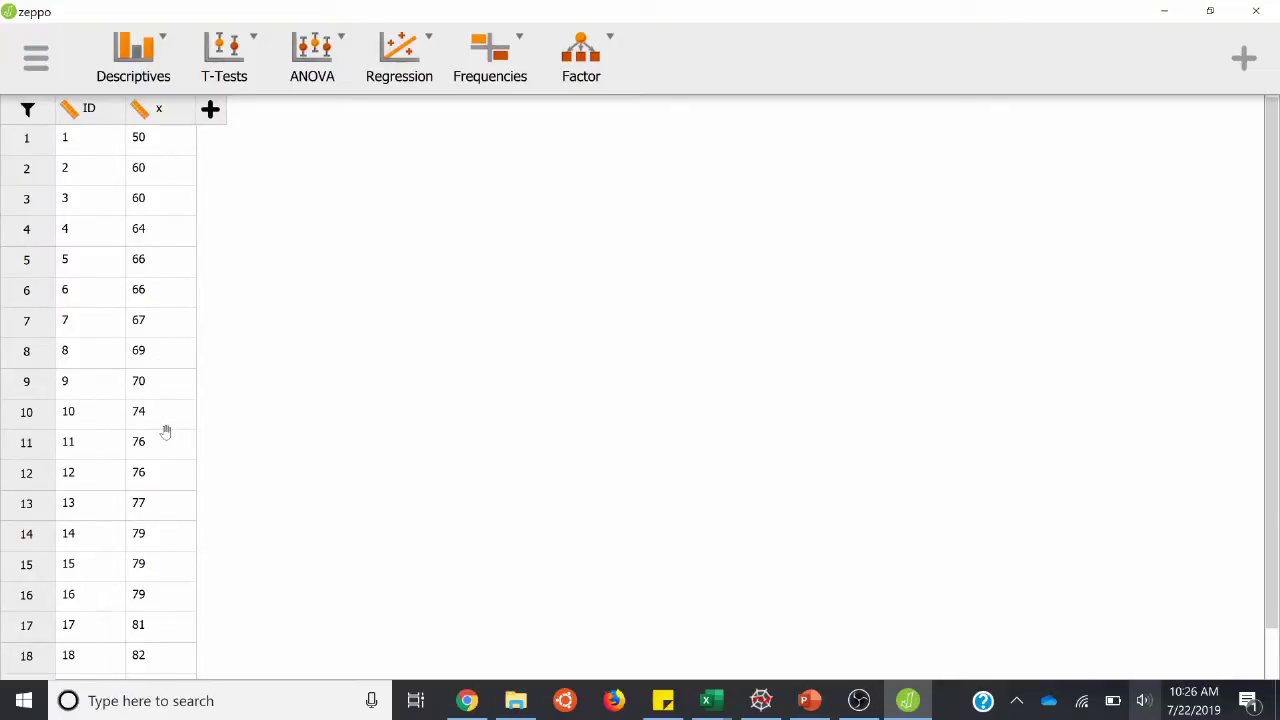
pyautogui.scroll(-1, 166, 432)
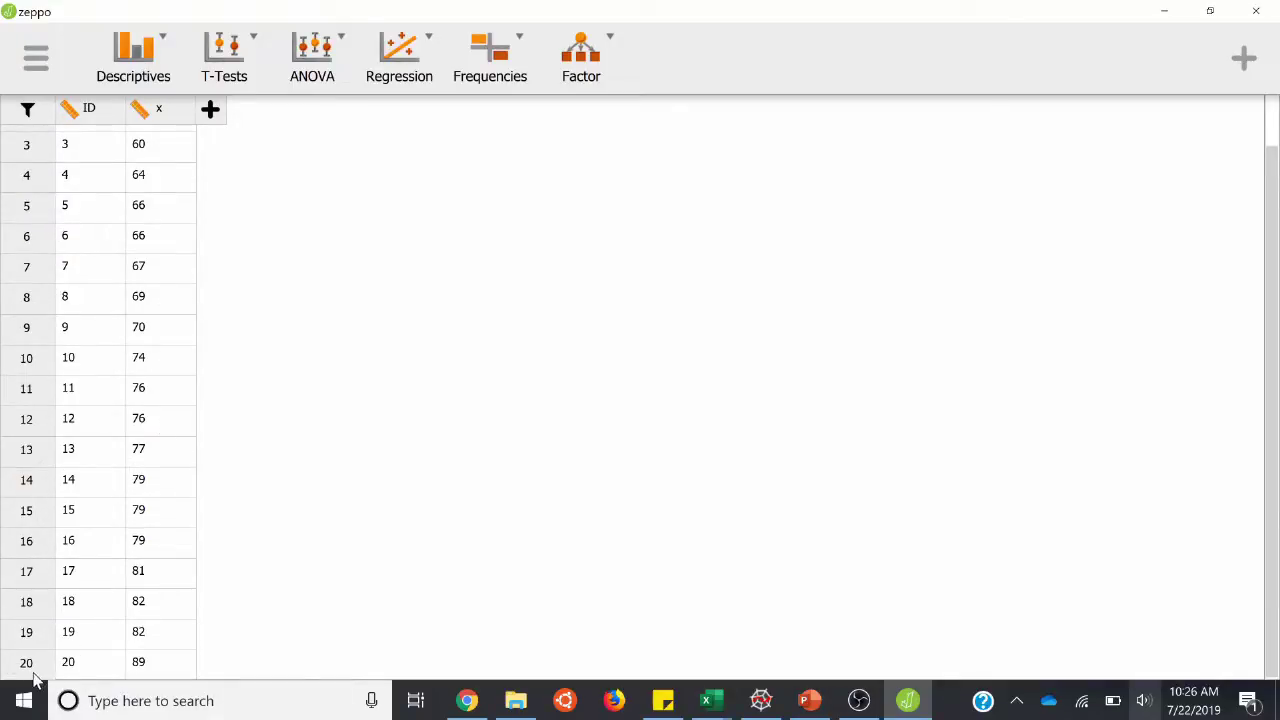
pyautogui.scroll(1, 185, 376)
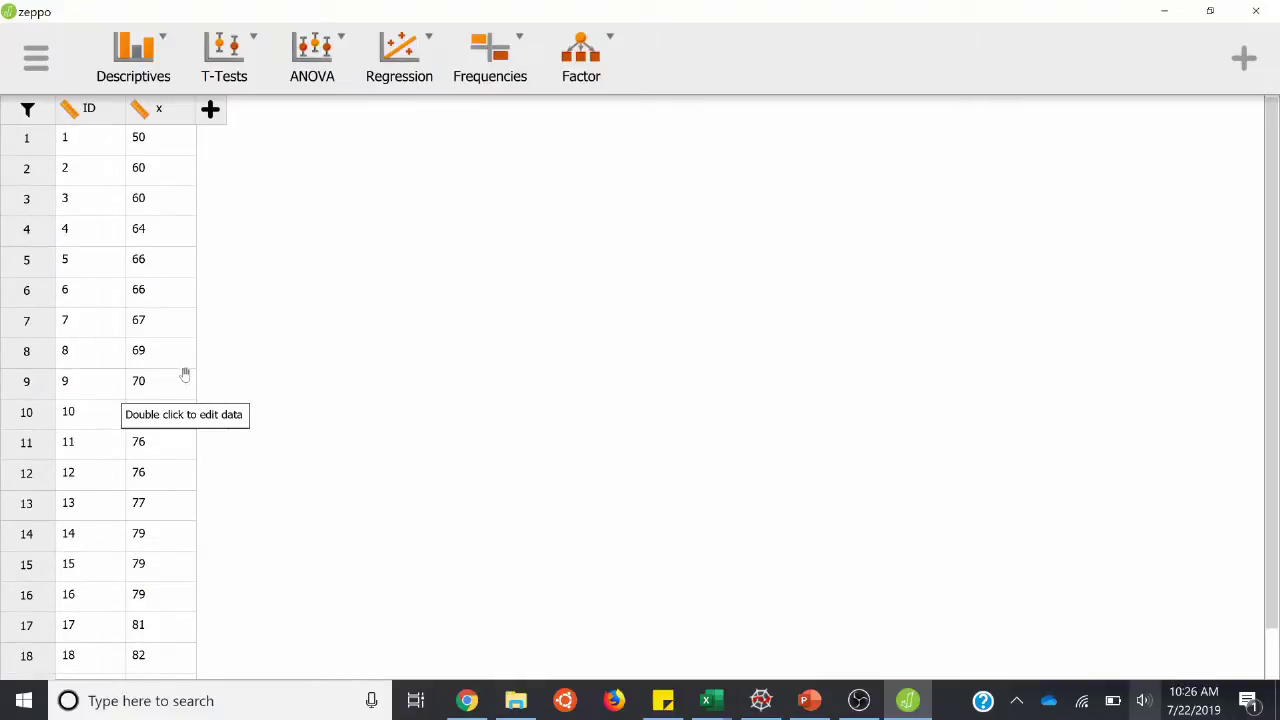
pyautogui.click(148, 55)
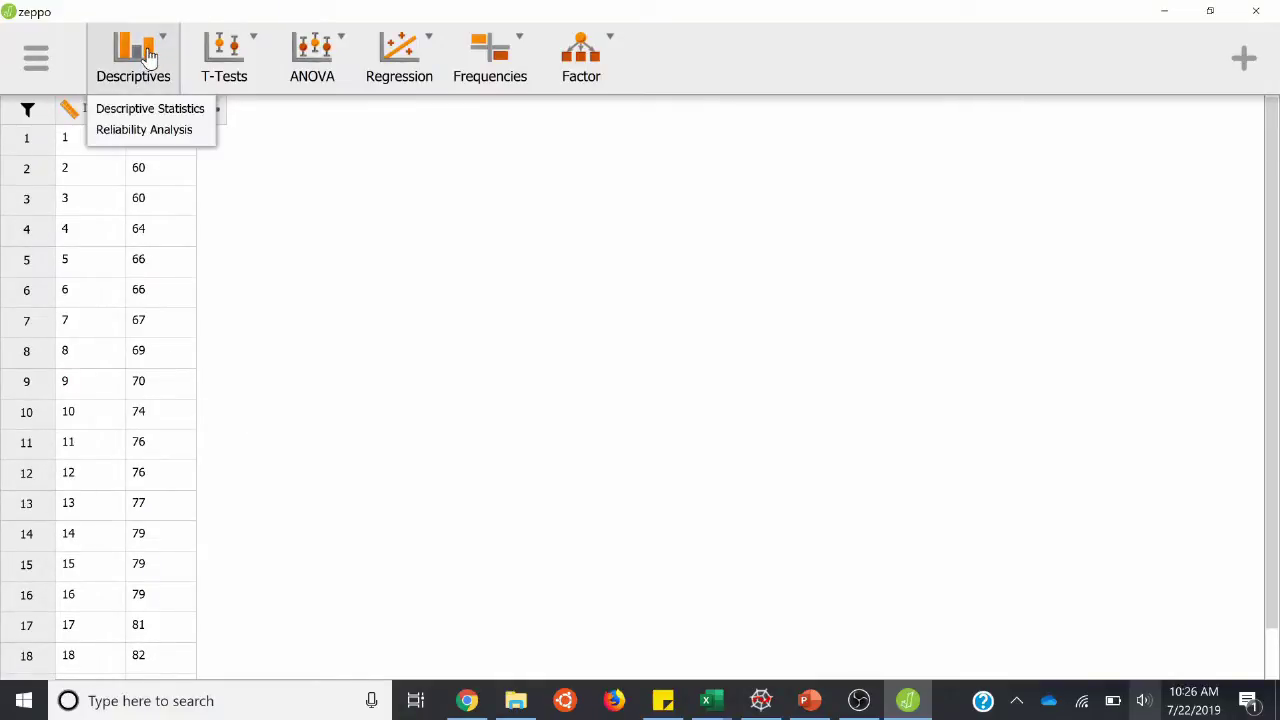
pyautogui.click(139, 110)
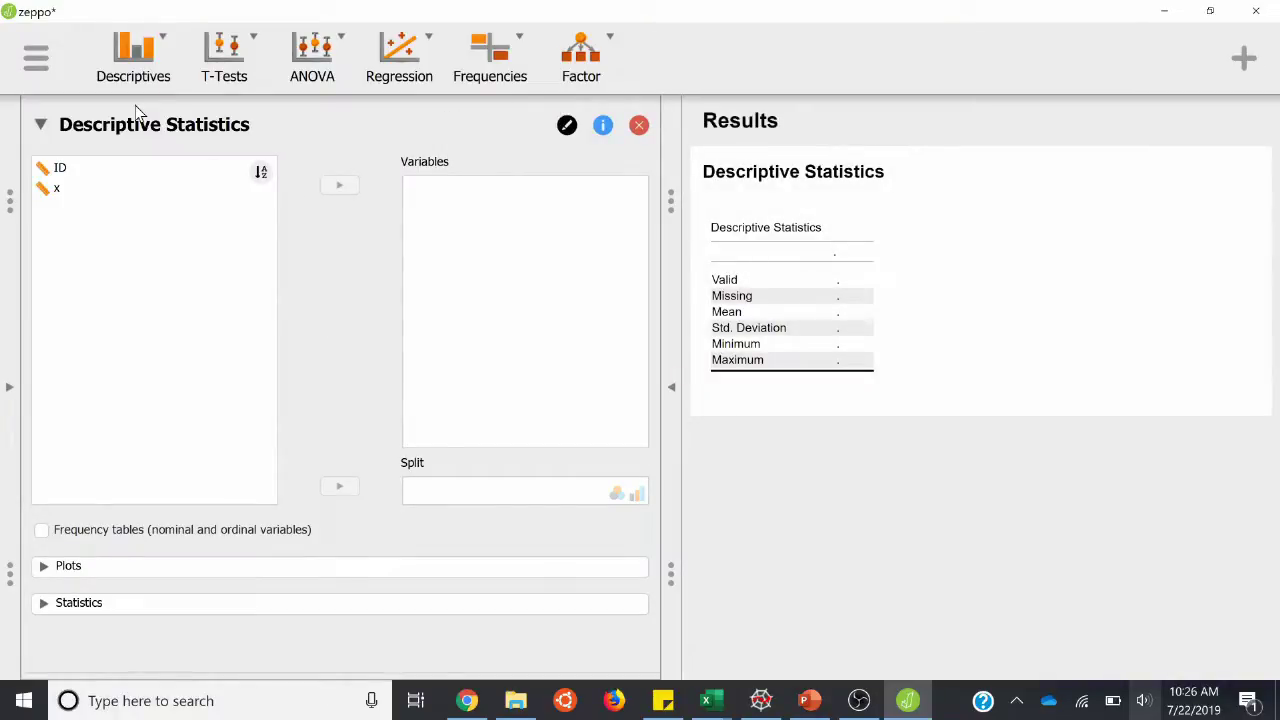
pyautogui.click(52, 192)
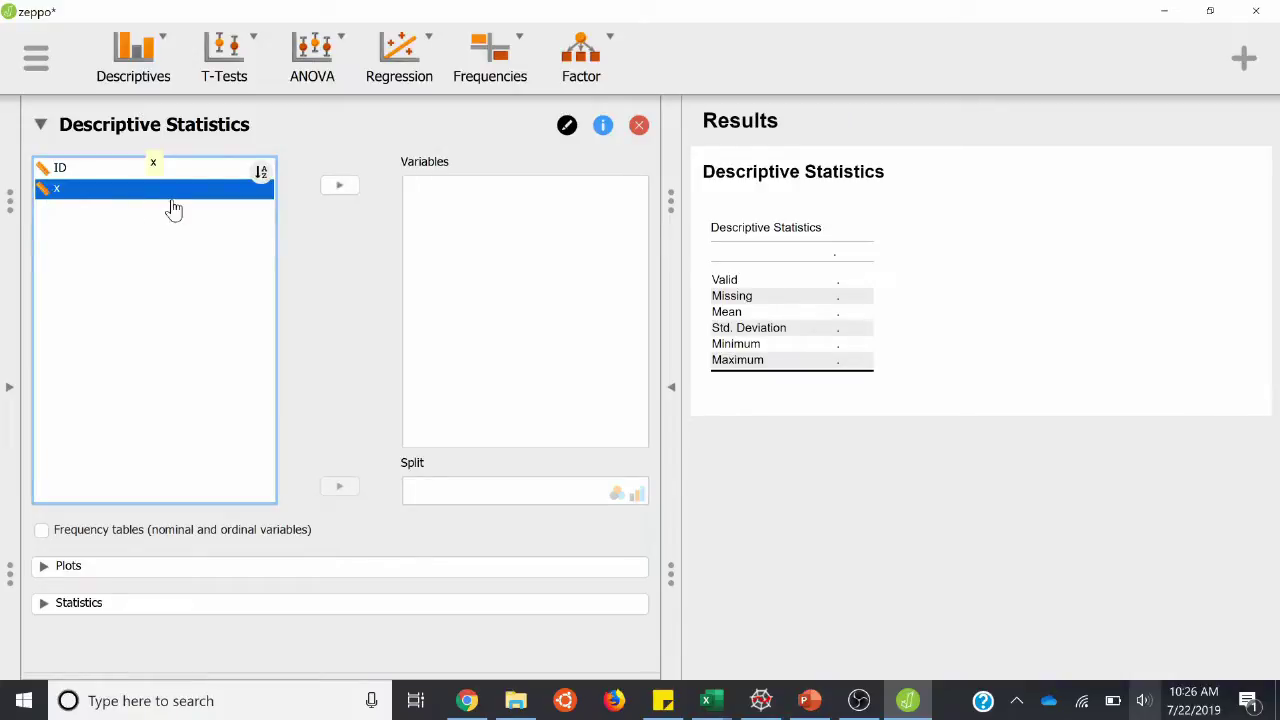
pyautogui.click(338, 189)
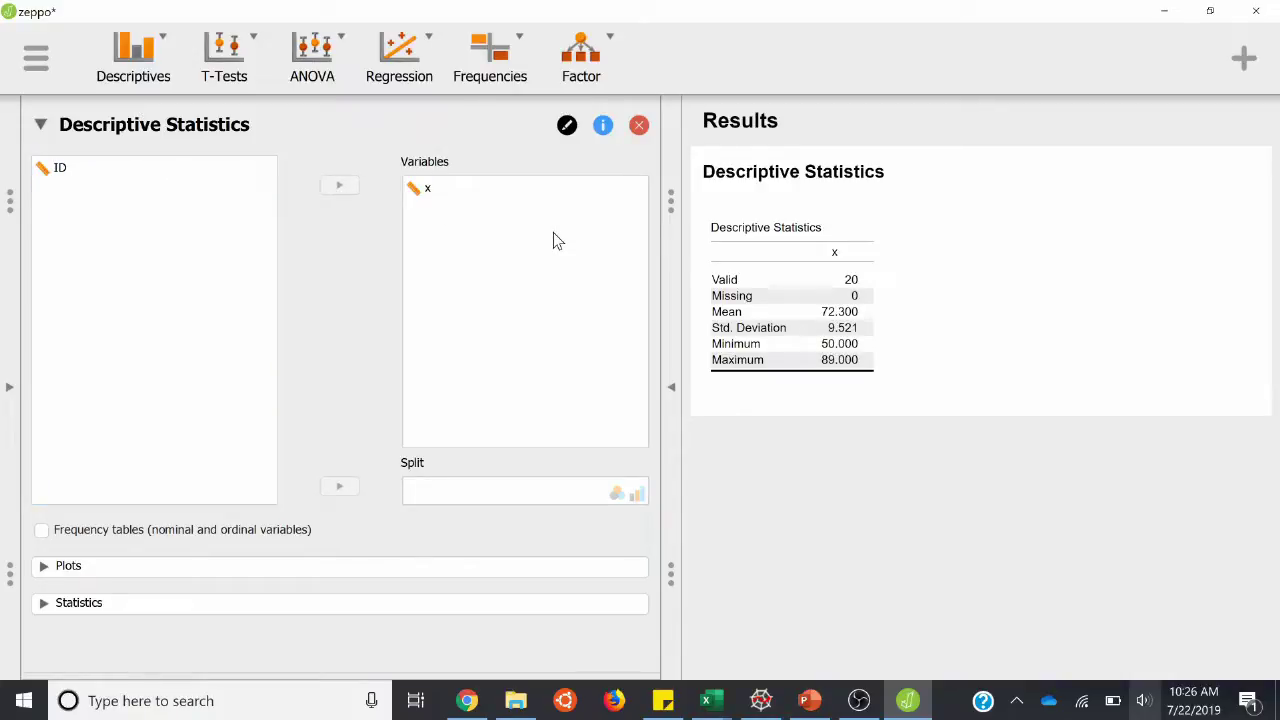
# - Add the median, mode, variance and range to the descriptive statistics of x
pyautogui.click(42, 604)
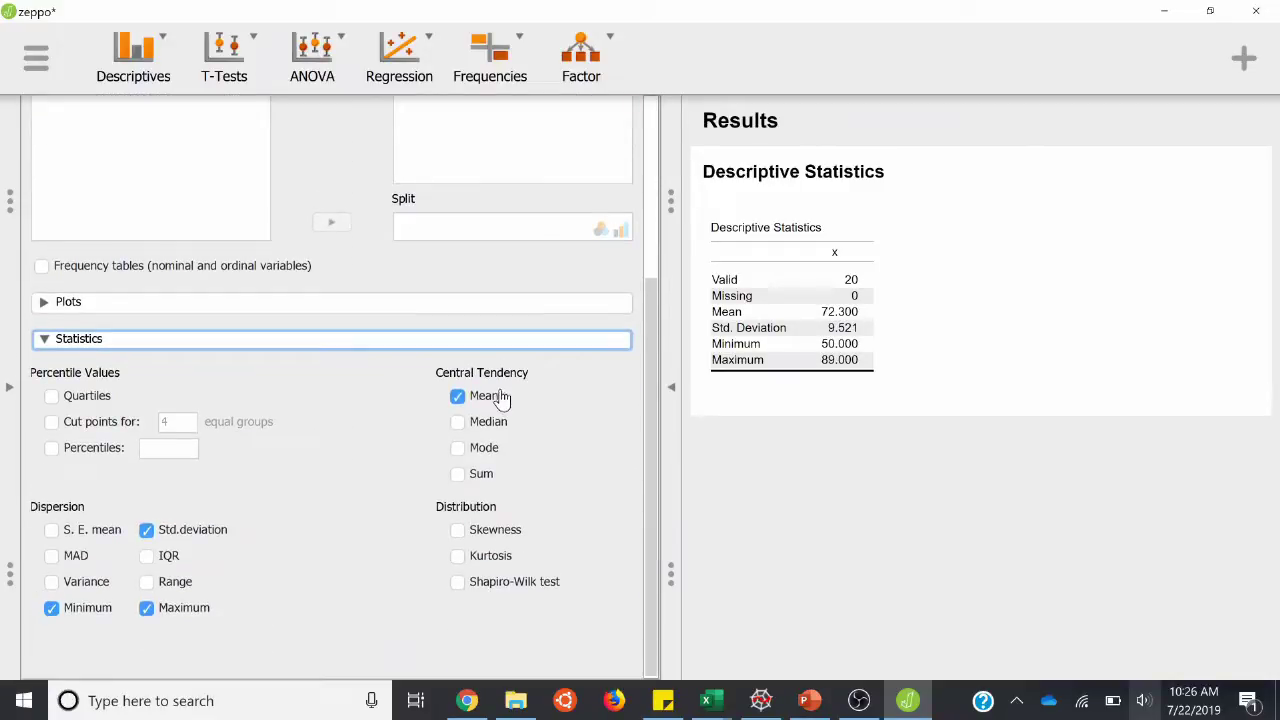
pyautogui.click(458, 422)
pyautogui.click(458, 449)
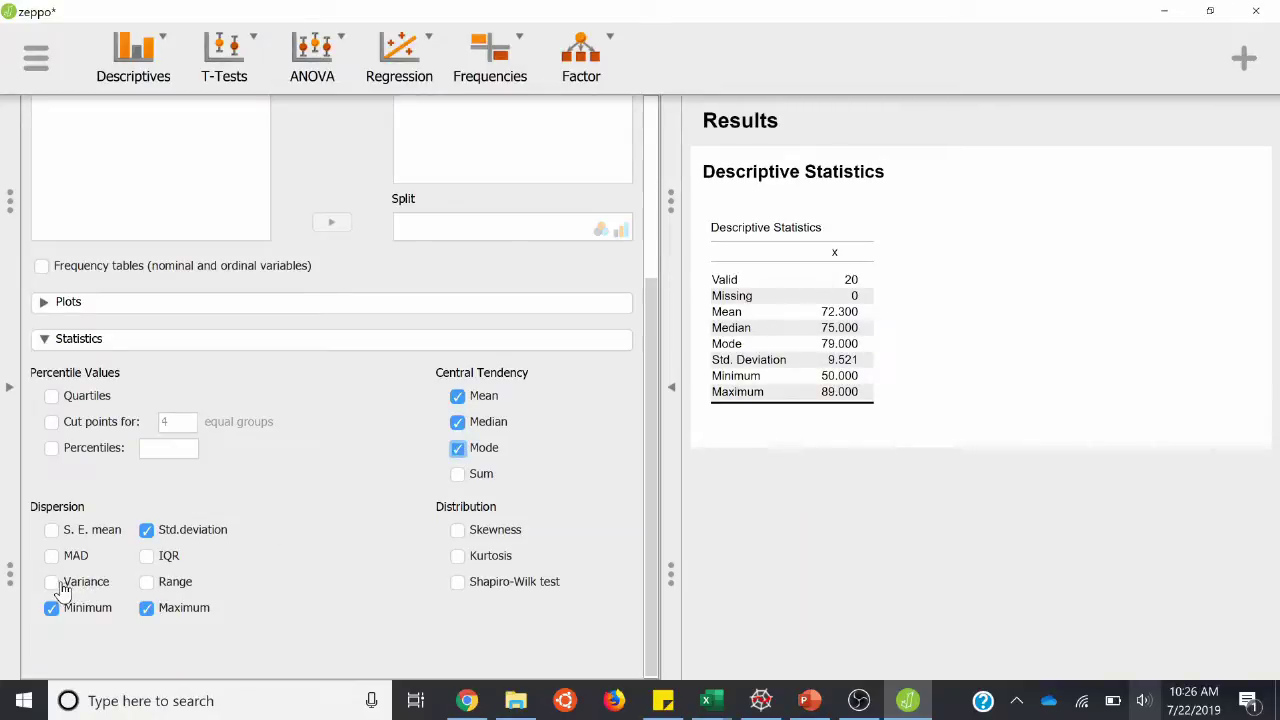
pyautogui.click(52, 583)
pyautogui.click(148, 583)
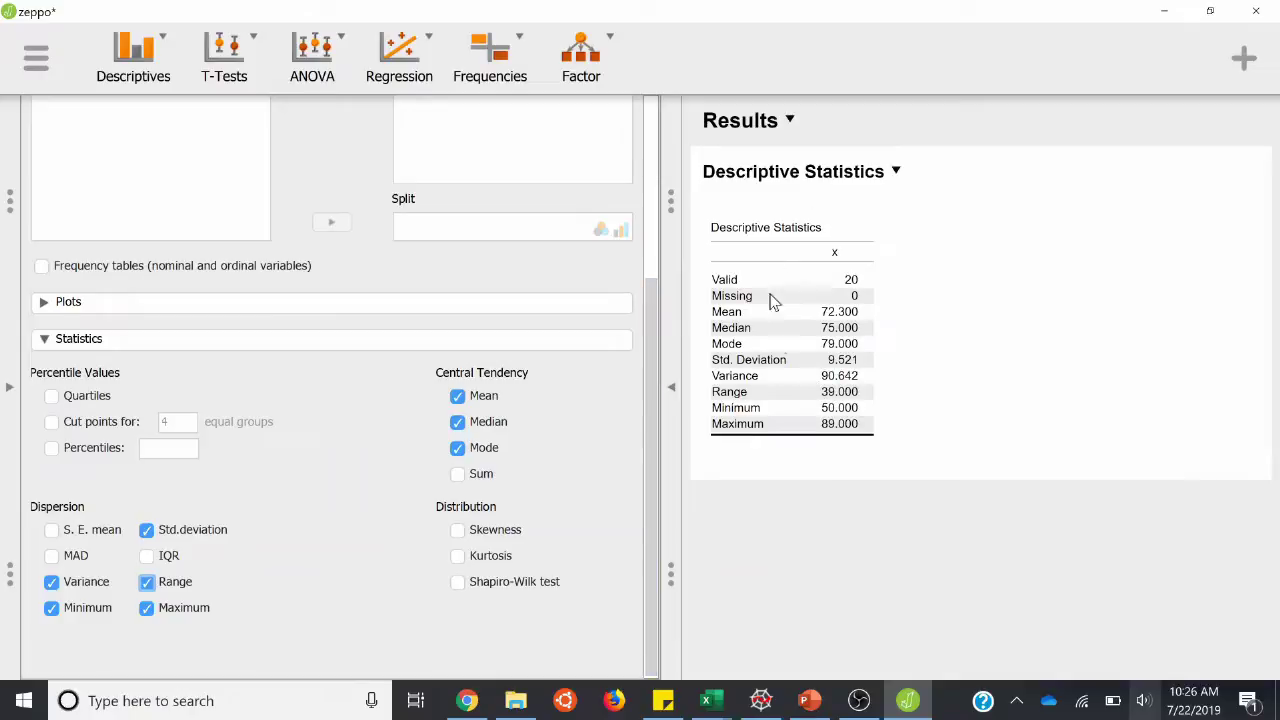
# - Add distribution plots and boxplots of x to the Descriptive Statistics analysis
pyautogui.click(47, 312)
pyautogui.click(42, 340)
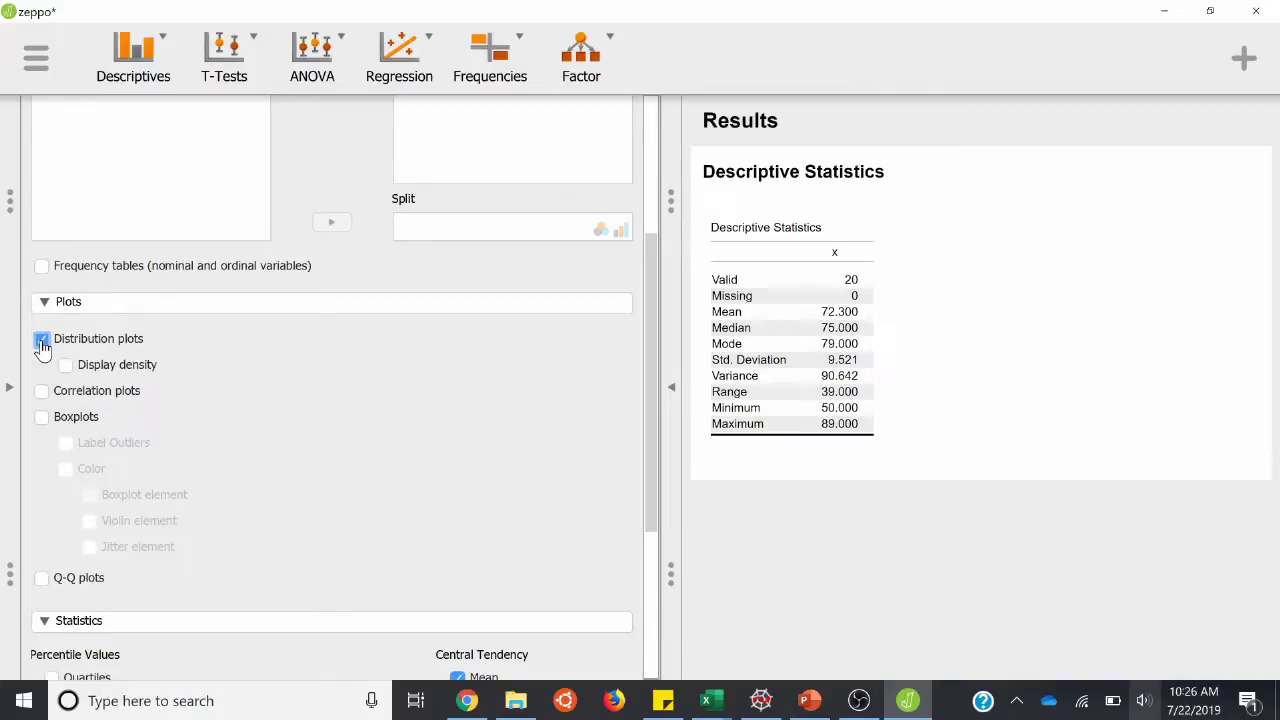
pyautogui.click(42, 418)
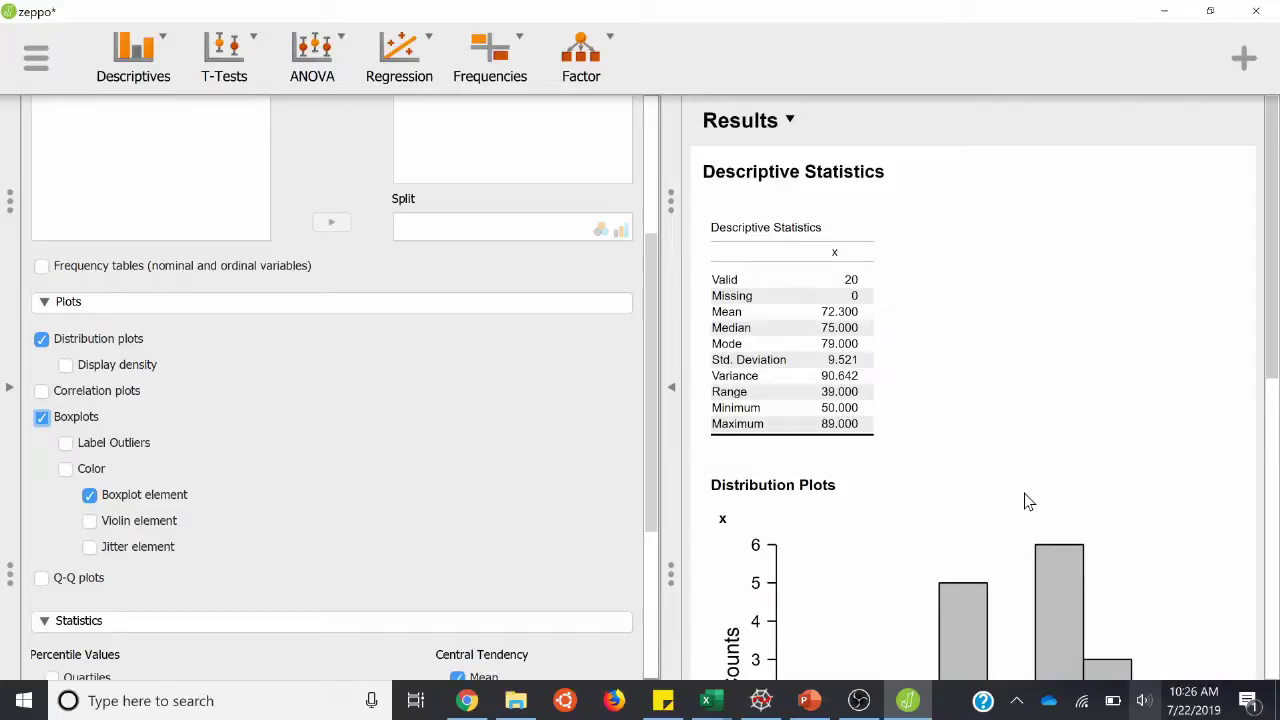
pyautogui.scroll(-3, 1024, 493)
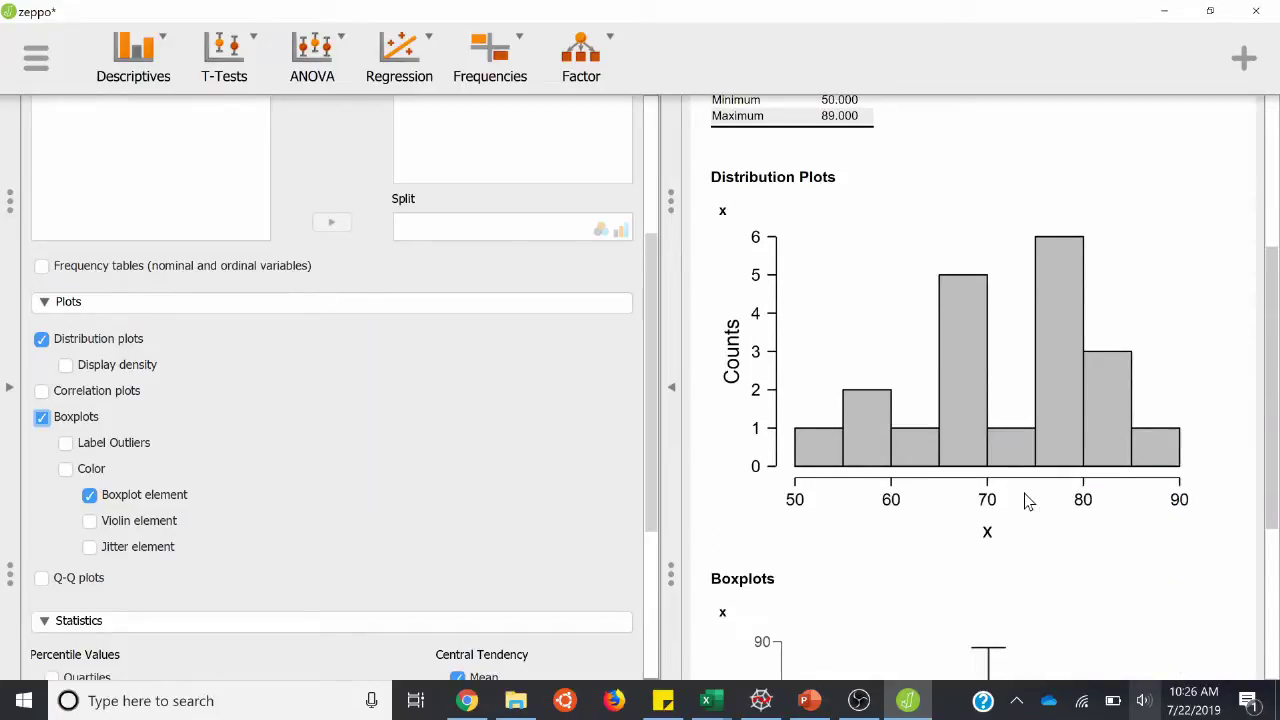
pyautogui.scroll(-3, 1026, 500)
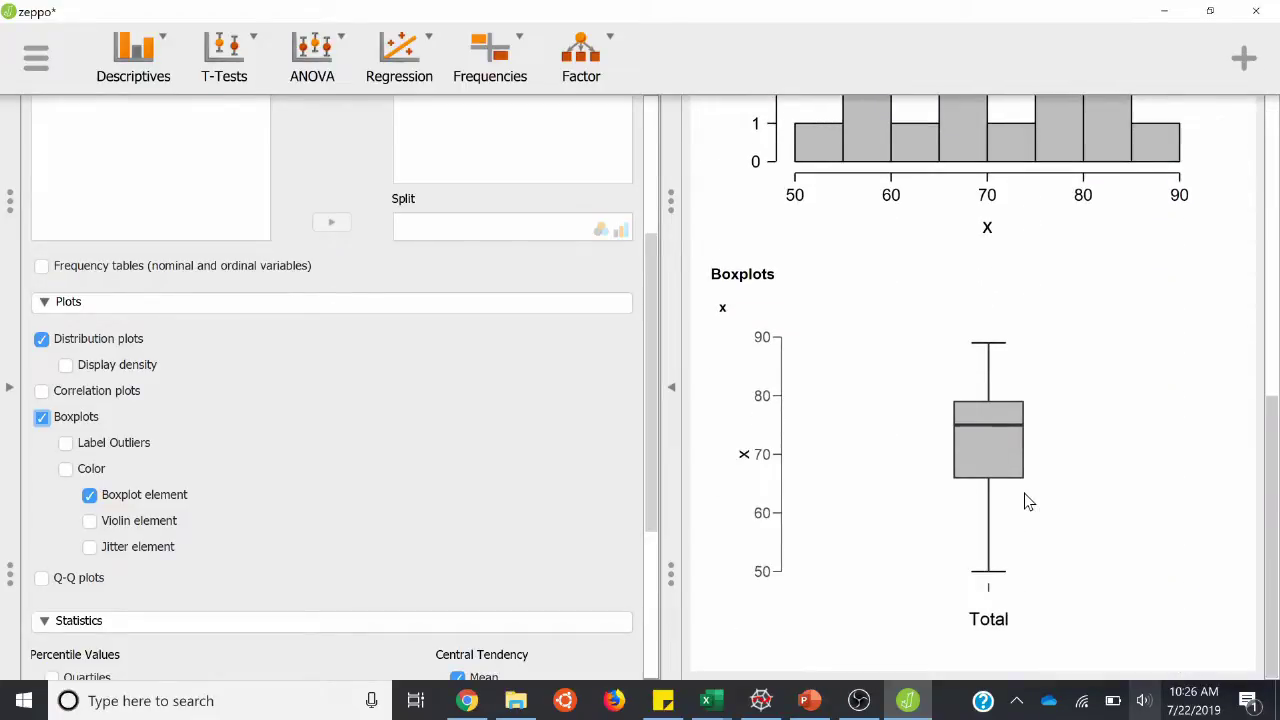
pyautogui.scroll(6, 1024, 493)
pyautogui.scroll(-6, 1024, 493)
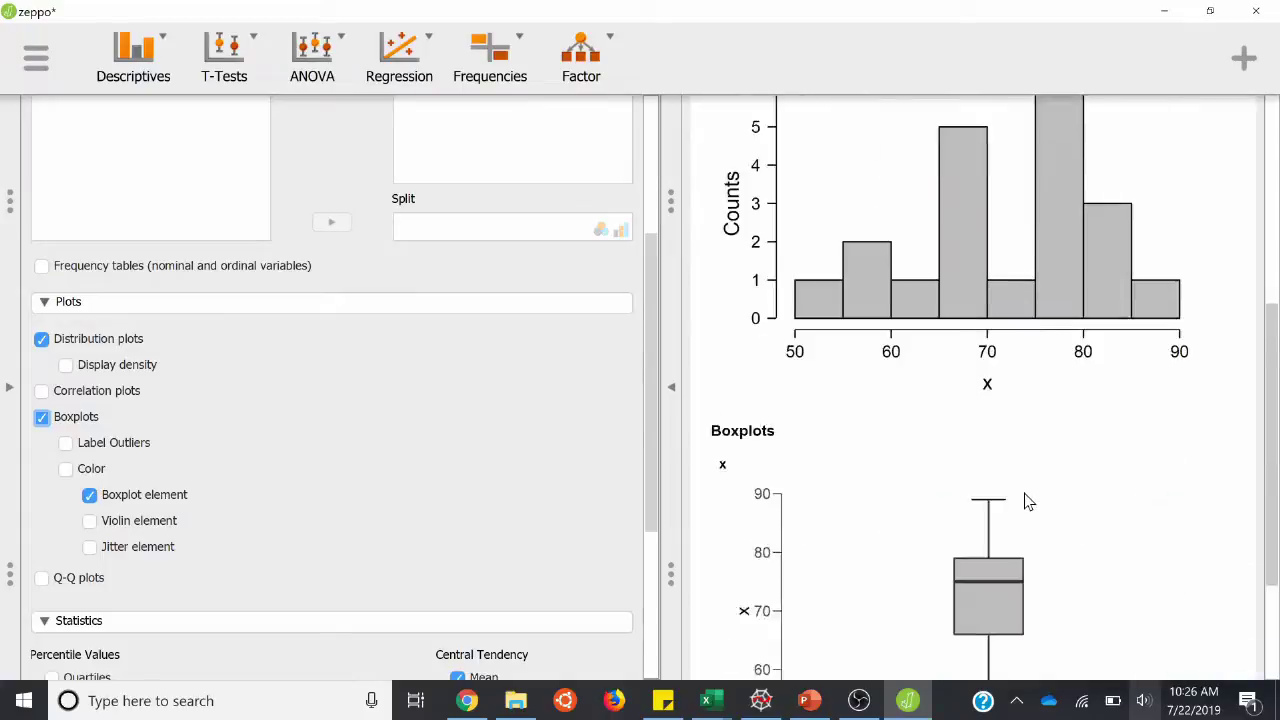
pyautogui.scroll(6, 1024, 493)
pyautogui.scroll(3, 113, 289)
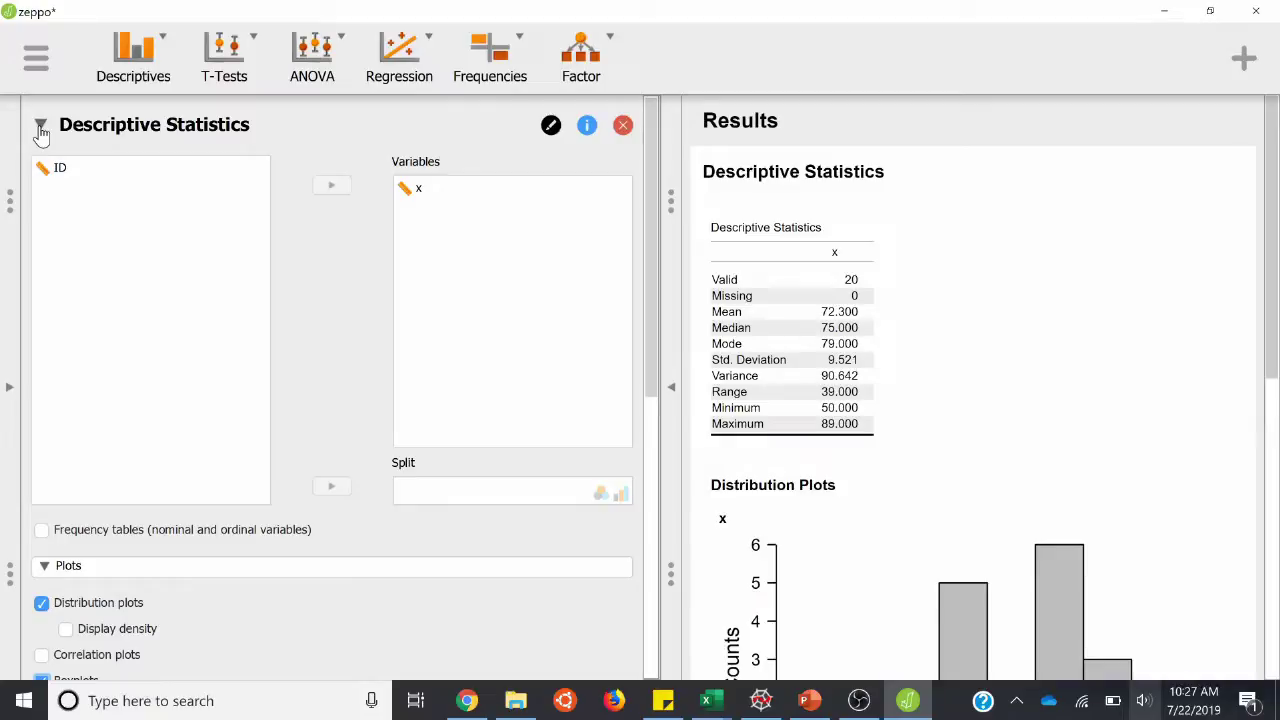
# - Collapse the Descriptive Statistics settings and add a One Sample T-Test with x as its variable
pyautogui.click(40, 127)
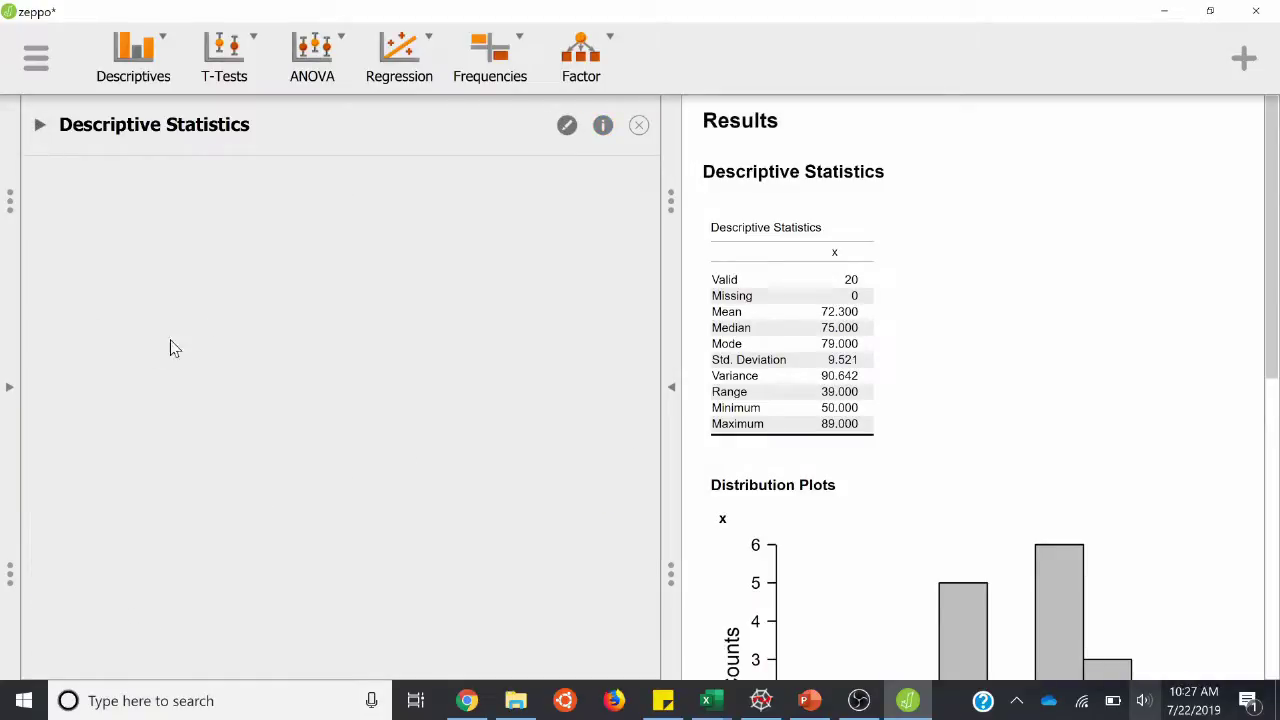
pyautogui.click(241, 78)
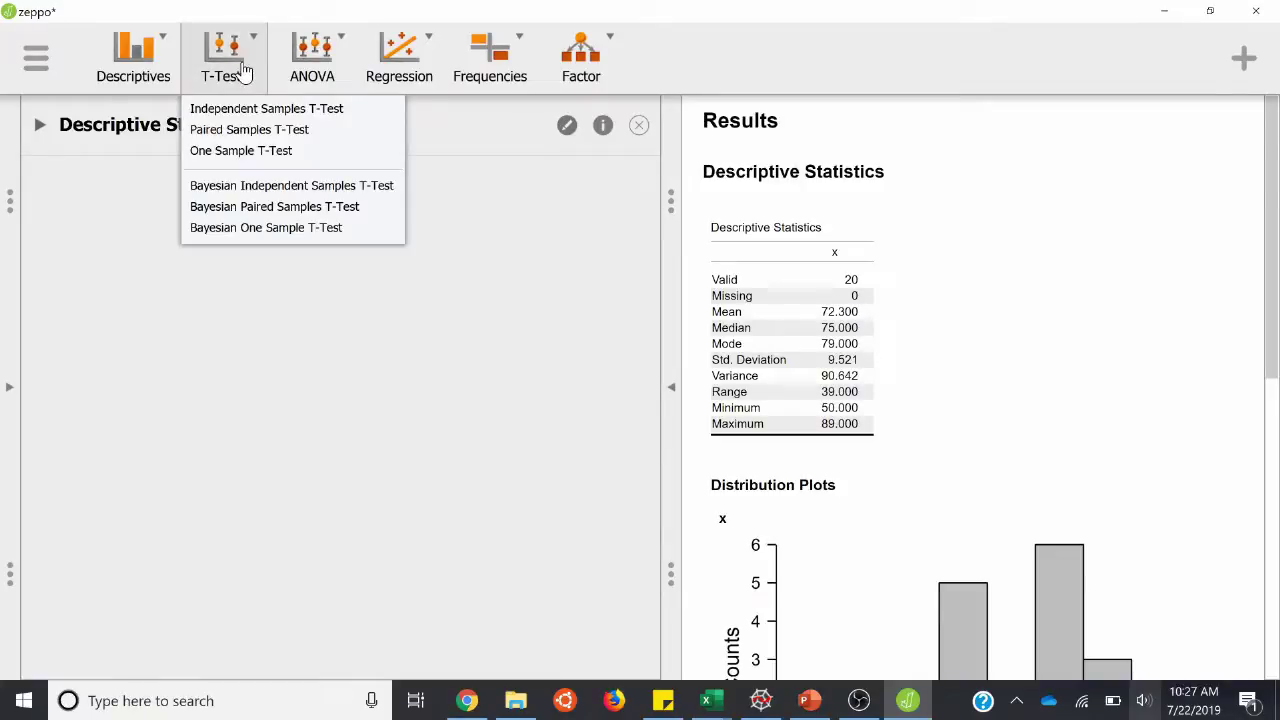
pyautogui.click(237, 155)
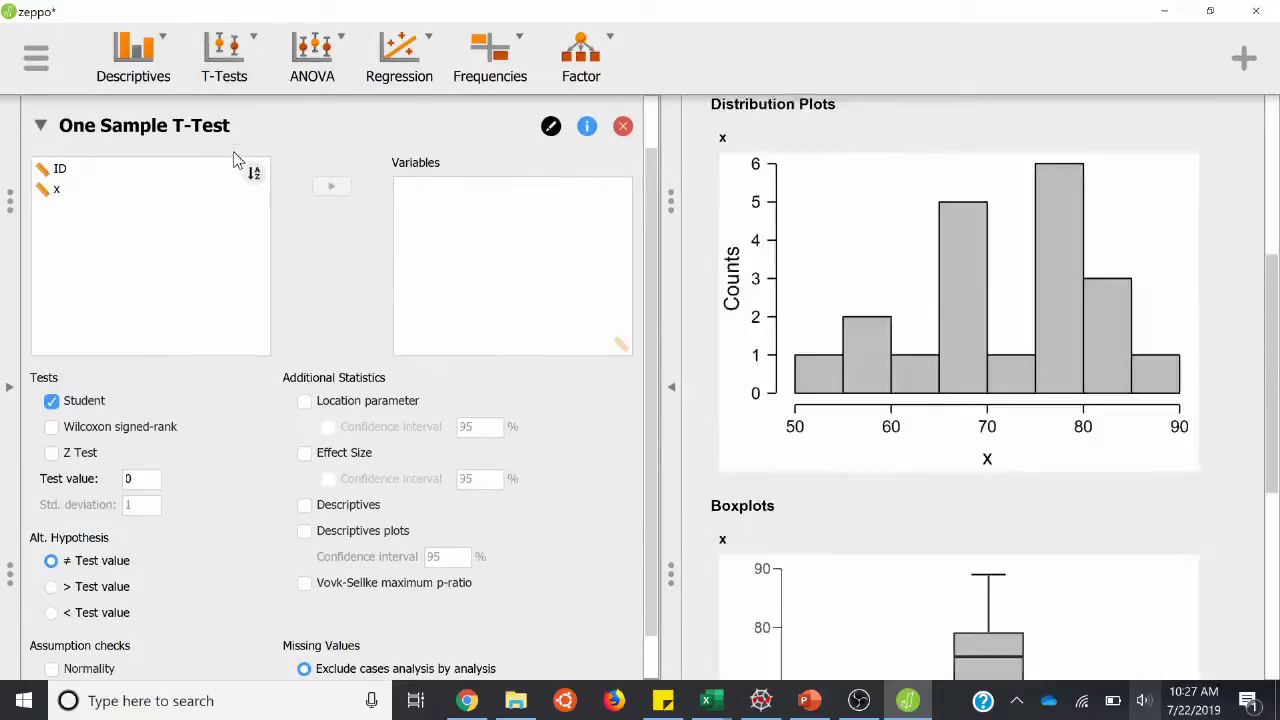
pyautogui.click(42, 127)
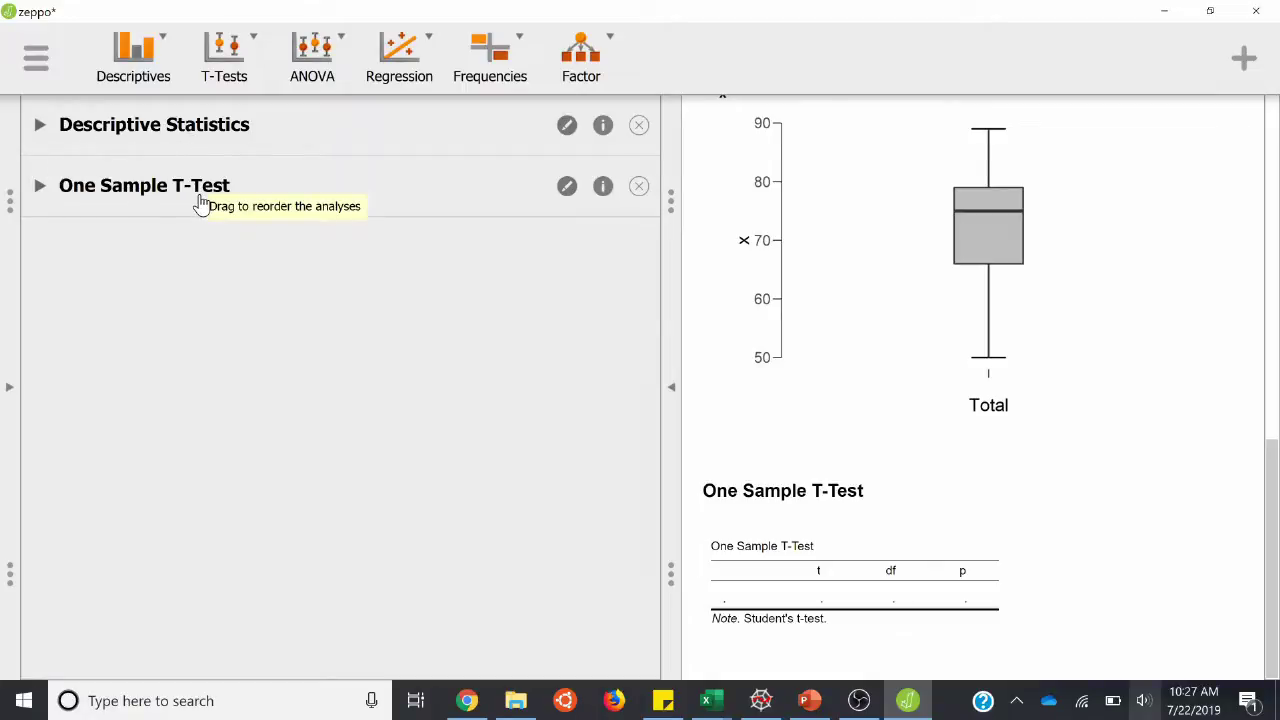
pyautogui.click(39, 186)
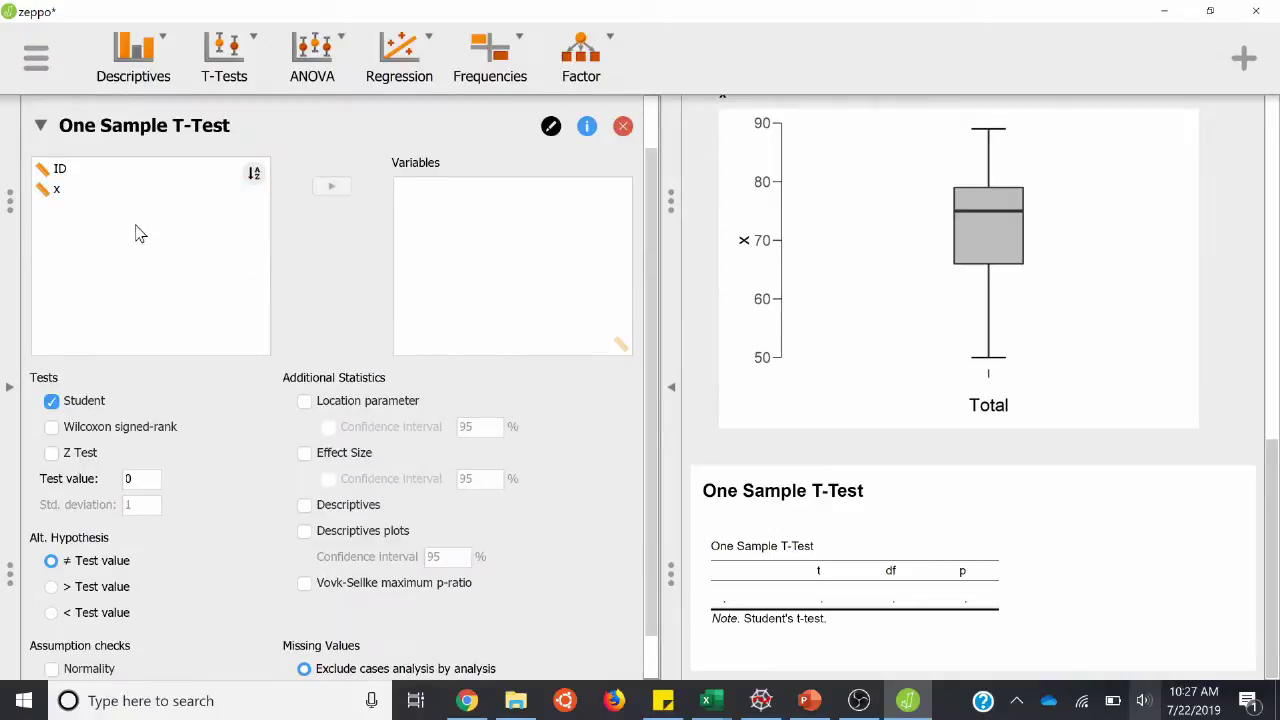
pyautogui.click(84, 200)
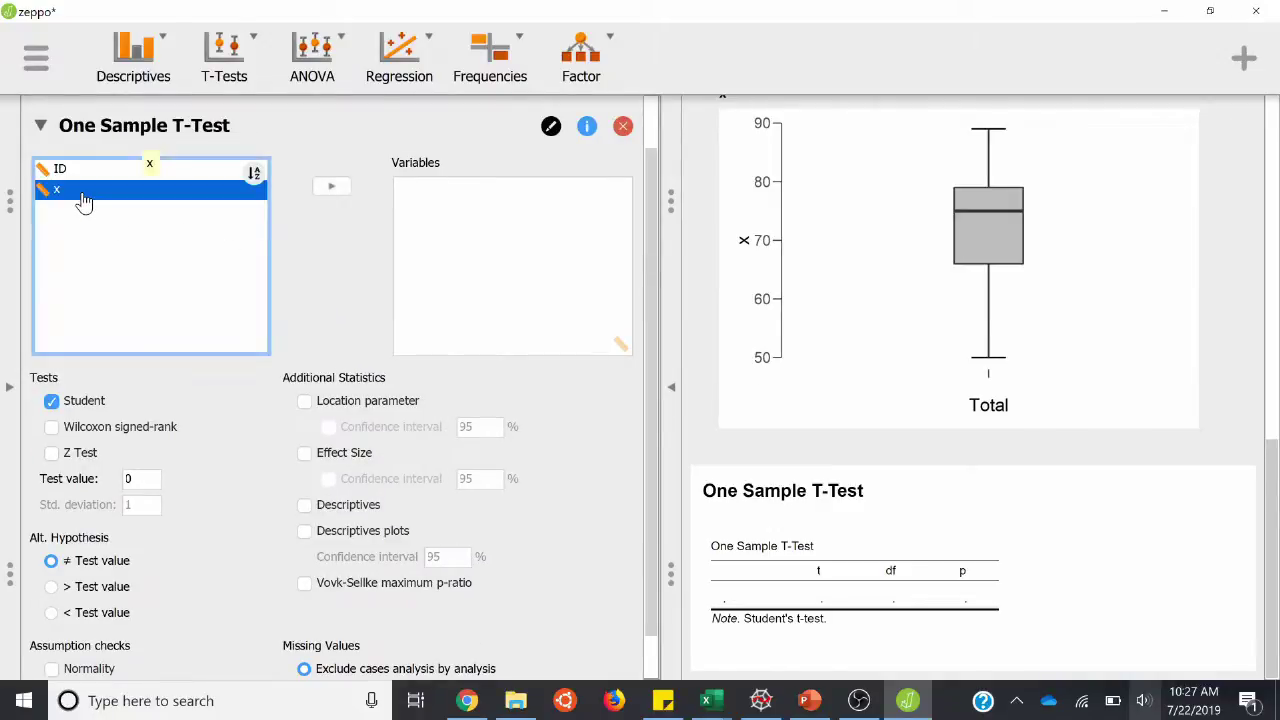
pyautogui.click(333, 189)
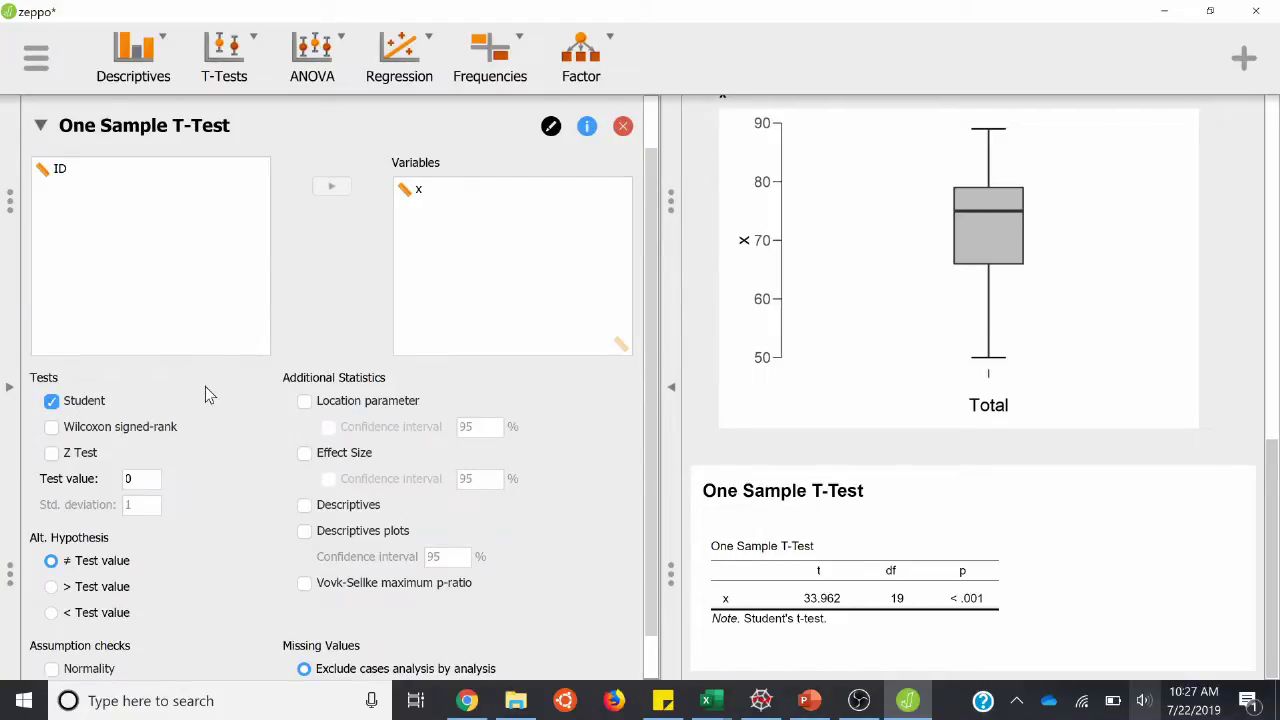
# - Set the test value of the One Sample T-Test to 50 and compare its result with the descriptive statistics of x
pyautogui.scroll(-1, 205, 386)
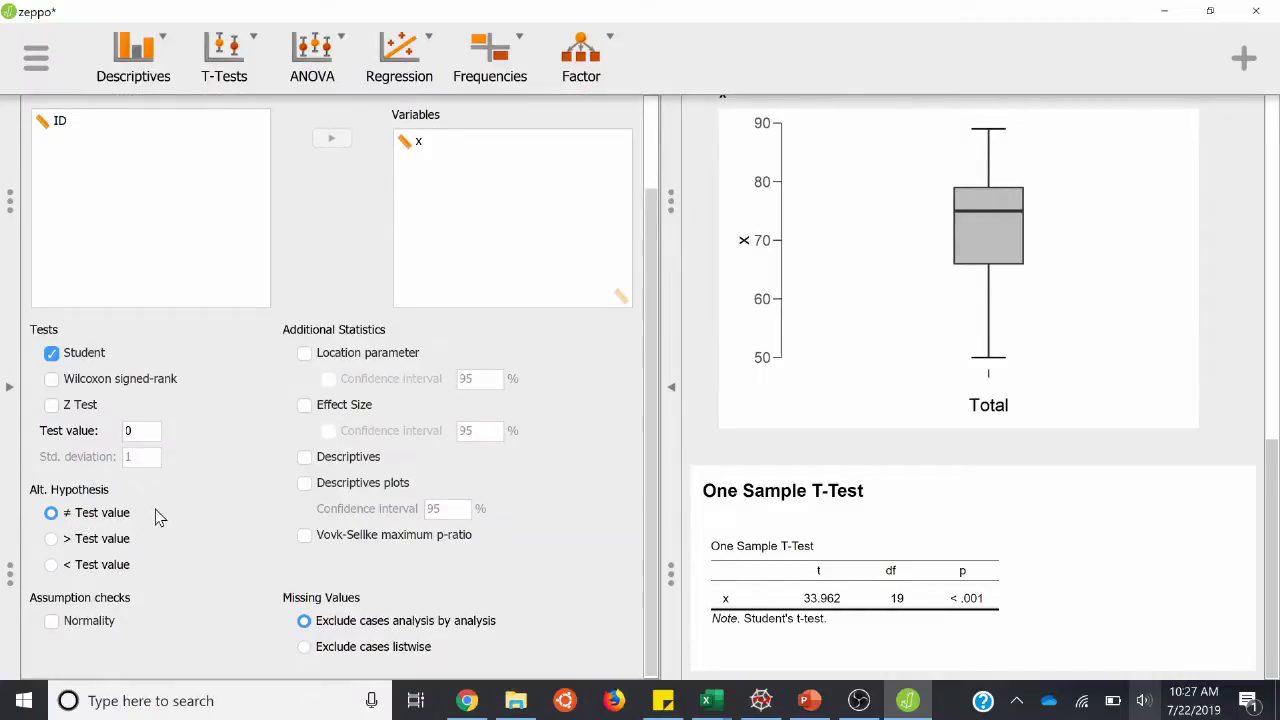
pyautogui.scroll(2, 155, 509)
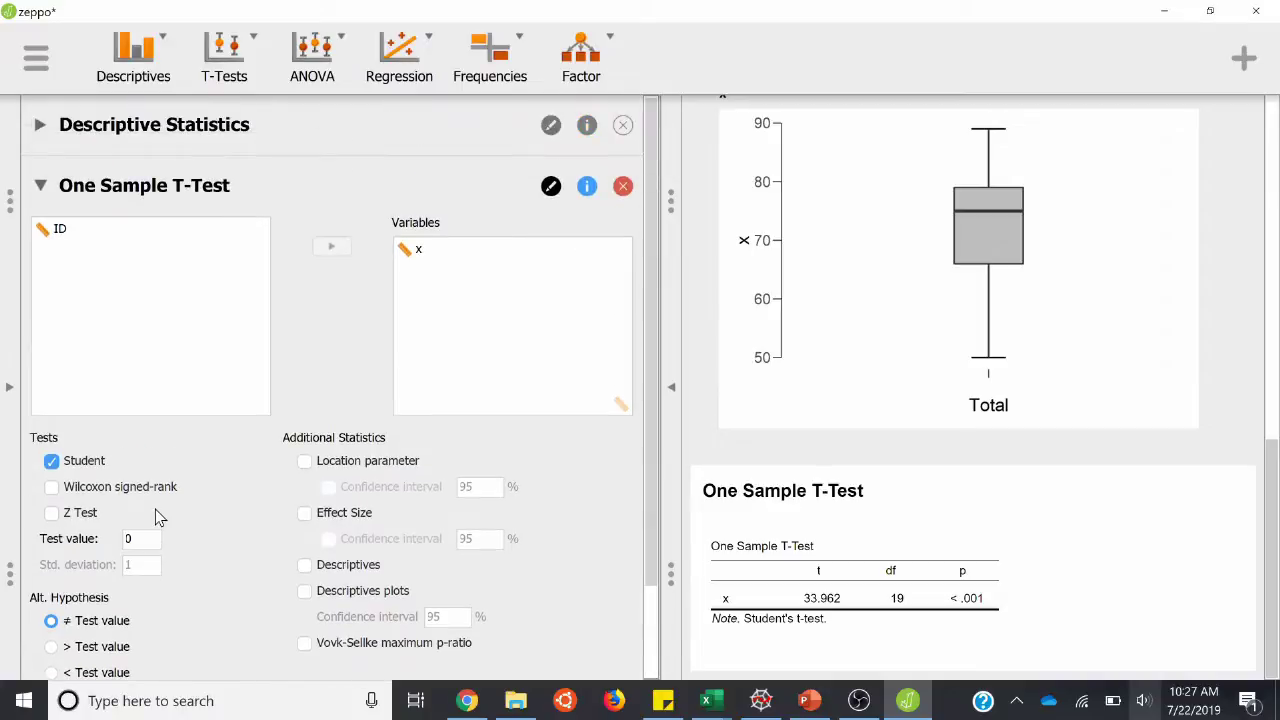
pyautogui.scroll(-2, 155, 509)
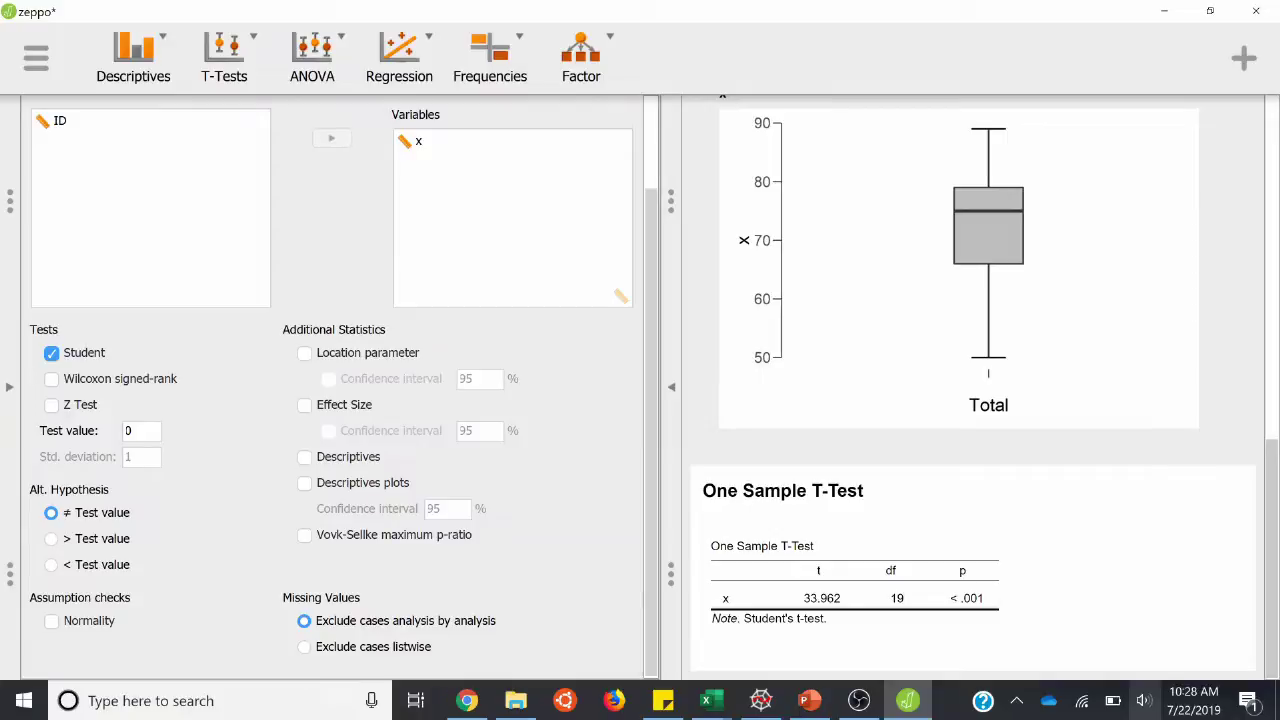
pyautogui.click(140, 430)
pyautogui.press('BackSpace')
pyautogui.write('50')
pyautogui.press('Return')
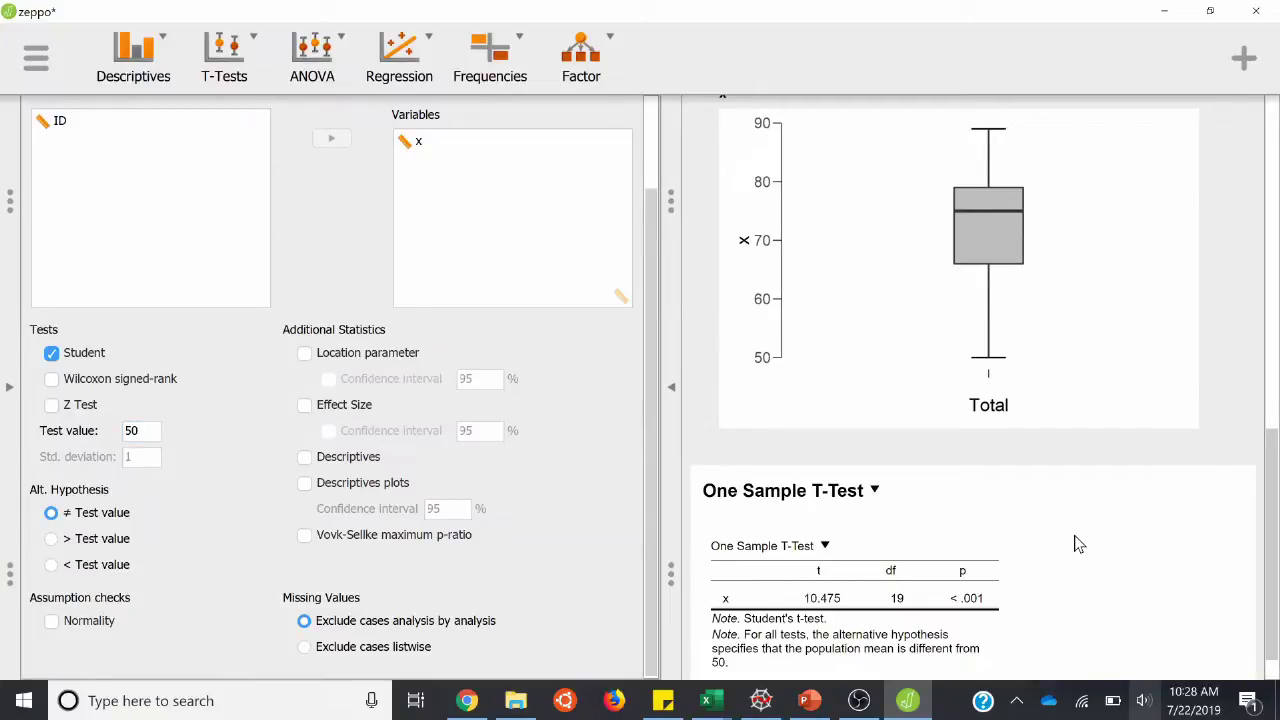
pyautogui.scroll(-1, 1078, 543)
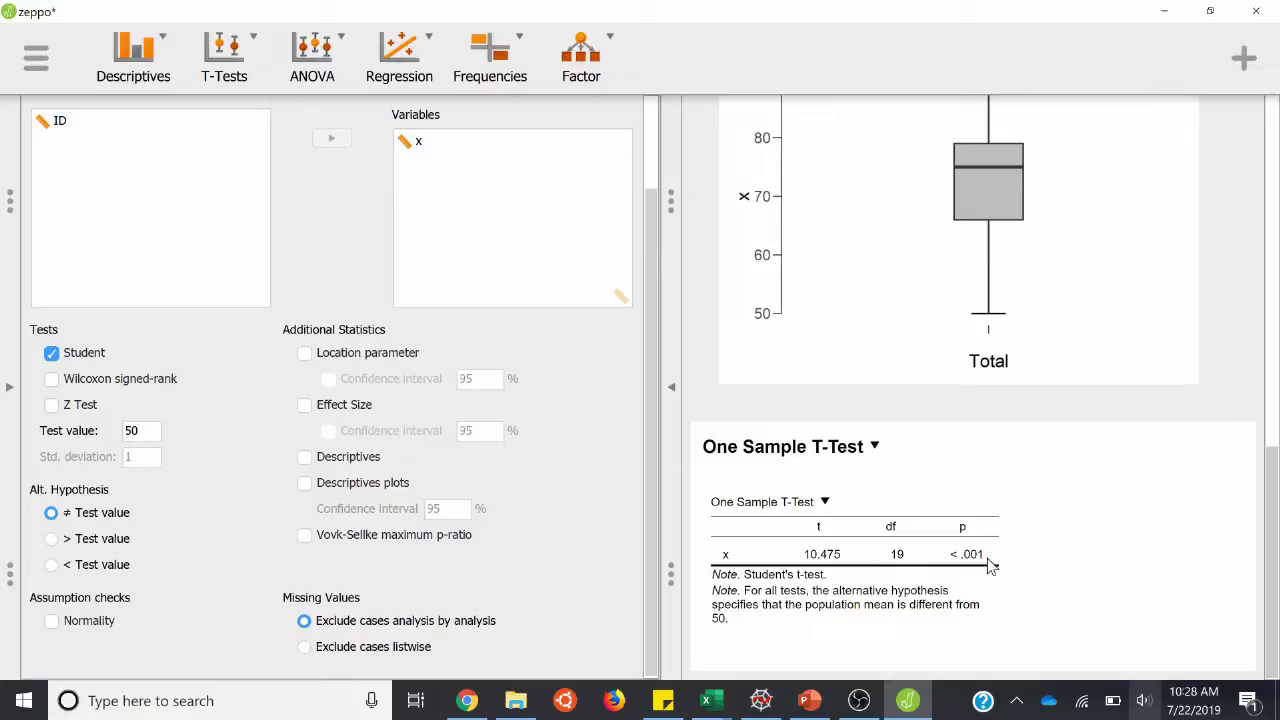
pyautogui.scroll(15, 990, 565)
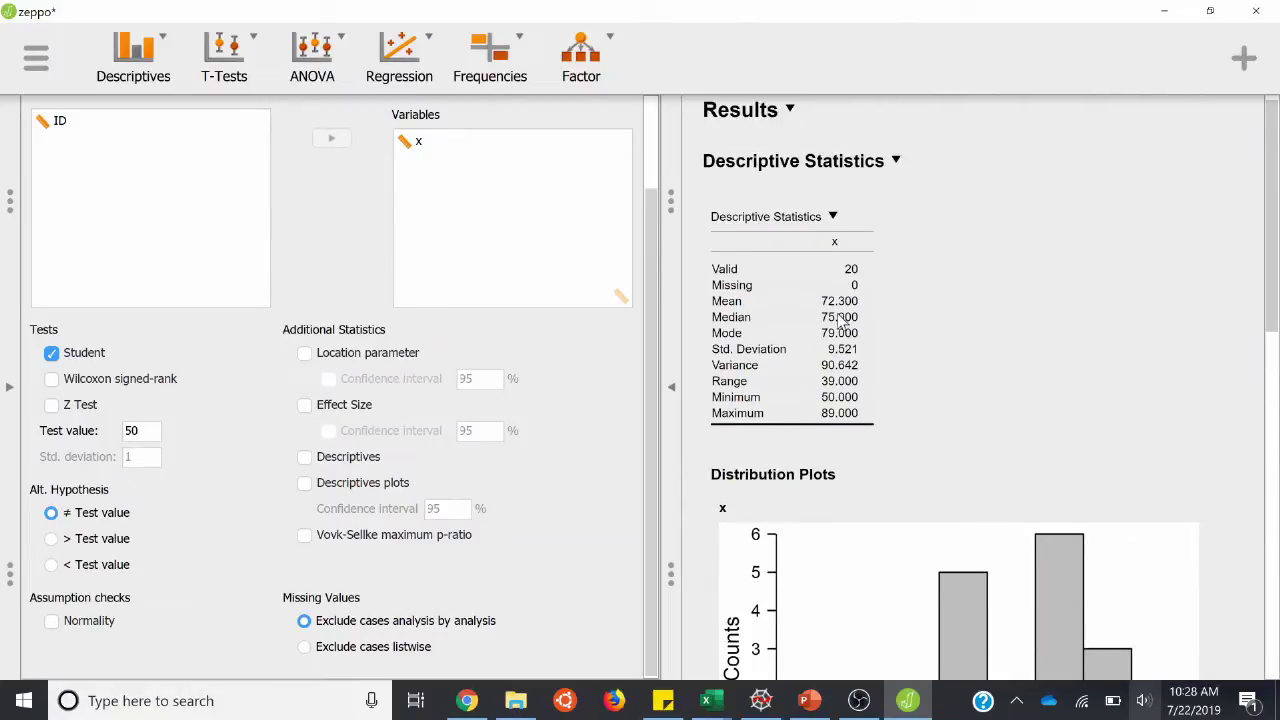
pyautogui.scroll(-15, 840, 320)
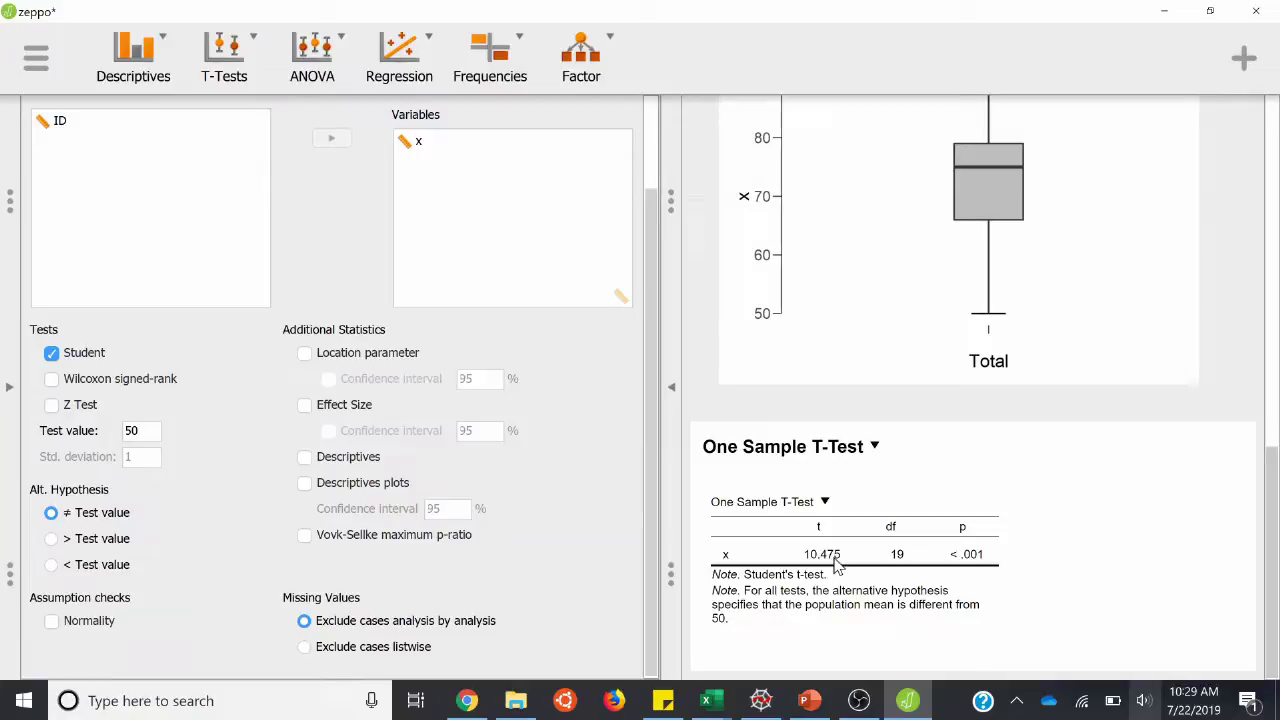
pyautogui.click(875, 448)
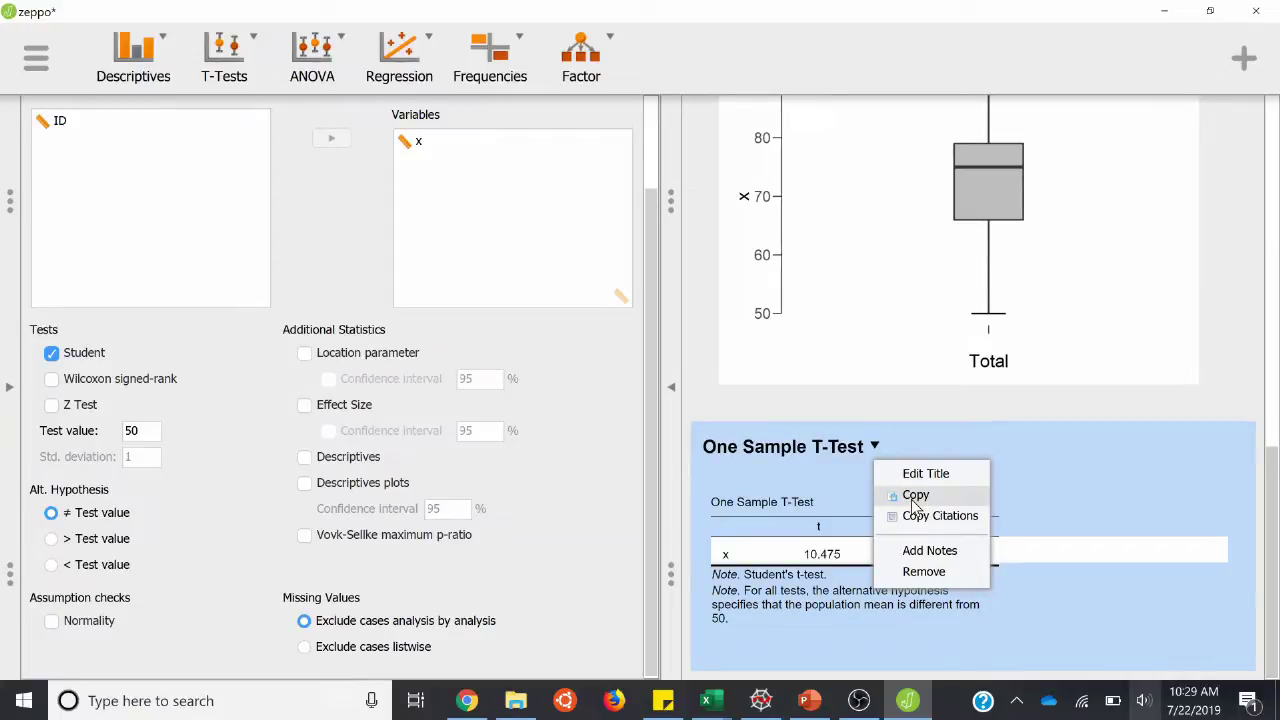
pyautogui.click(1270, 522)
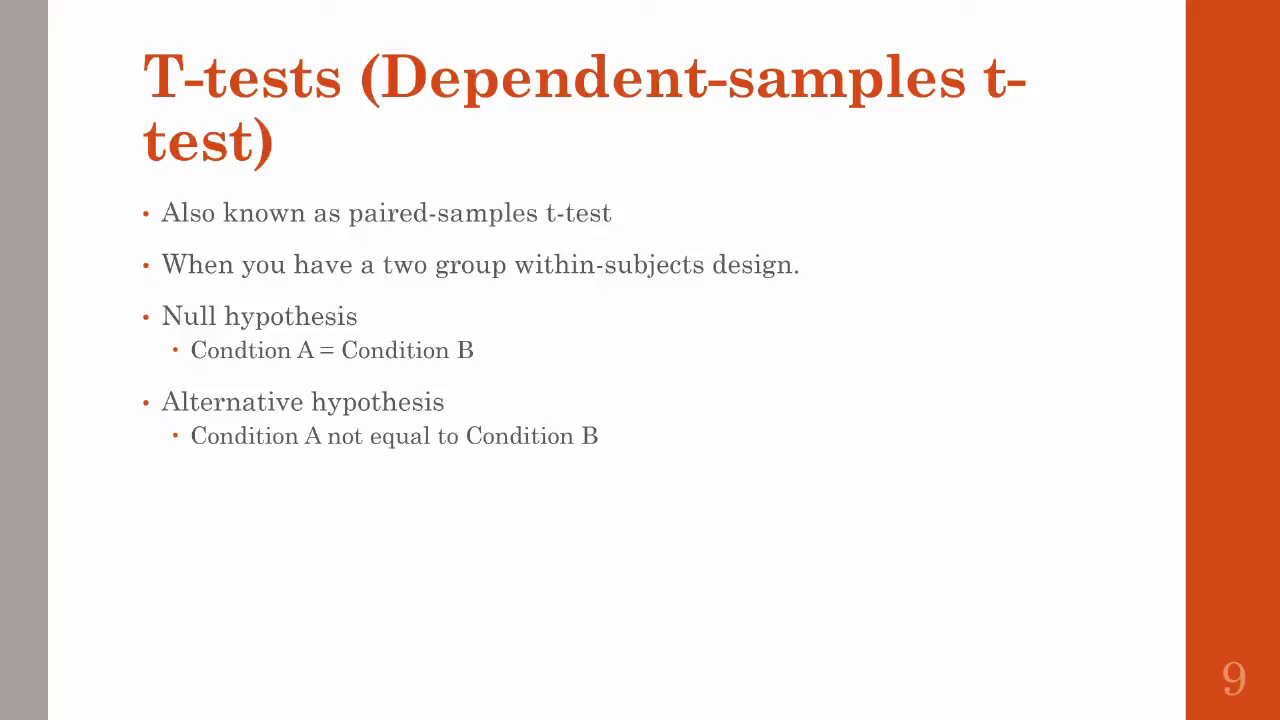
# - Advance to the slide about the dependent/paired-samples t-test in JASP, end the slide show and switch to JASP
pyautogui.press('Right')
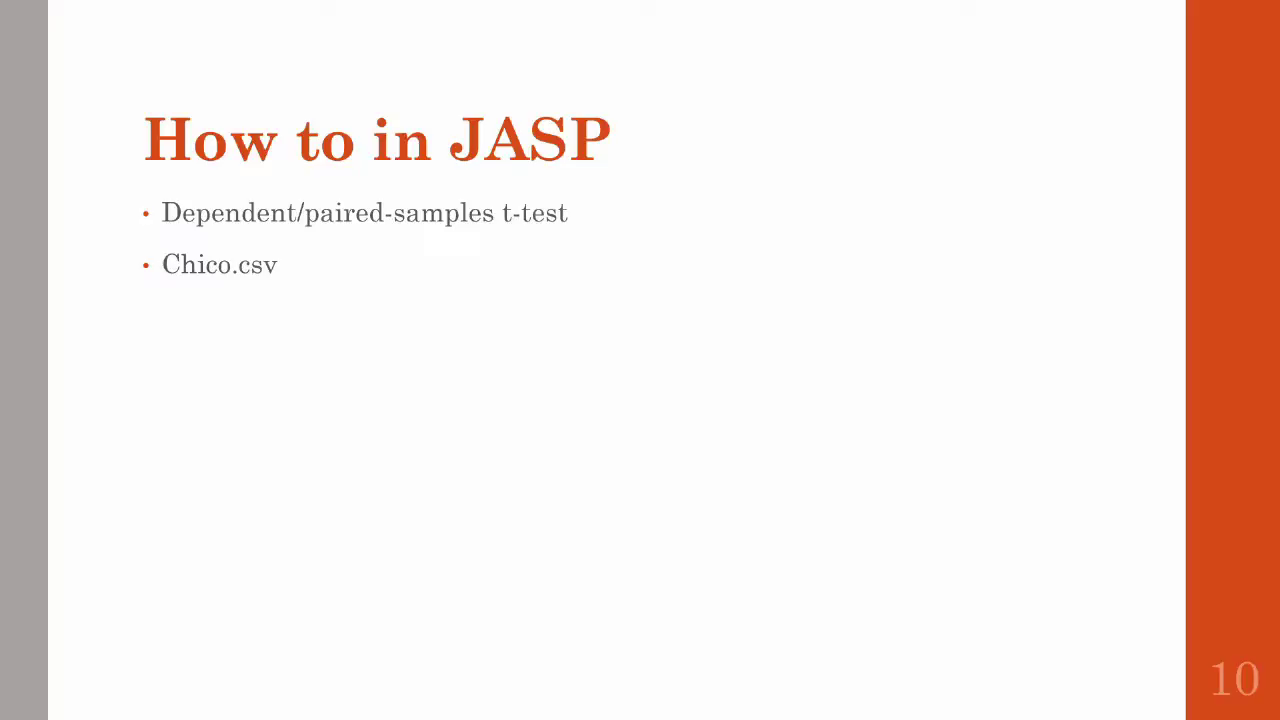
pyautogui.press('Escape')
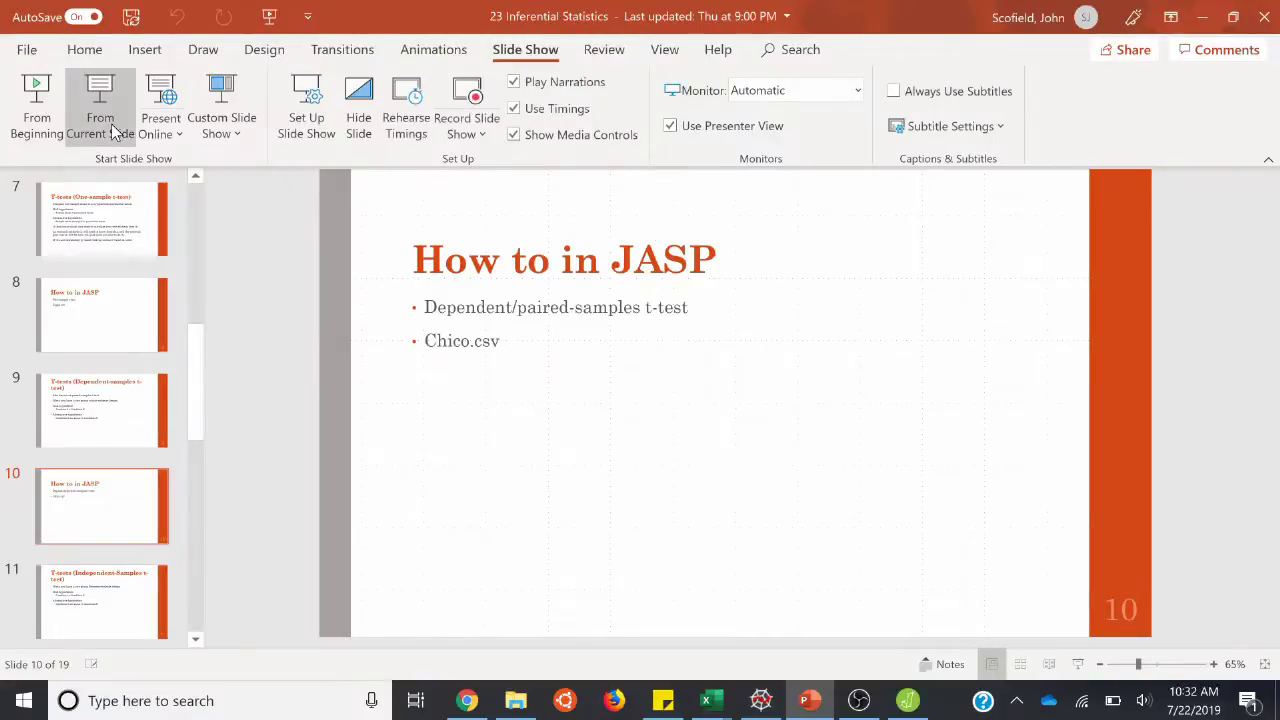
pyautogui.hotkey('alt', 'Tab')
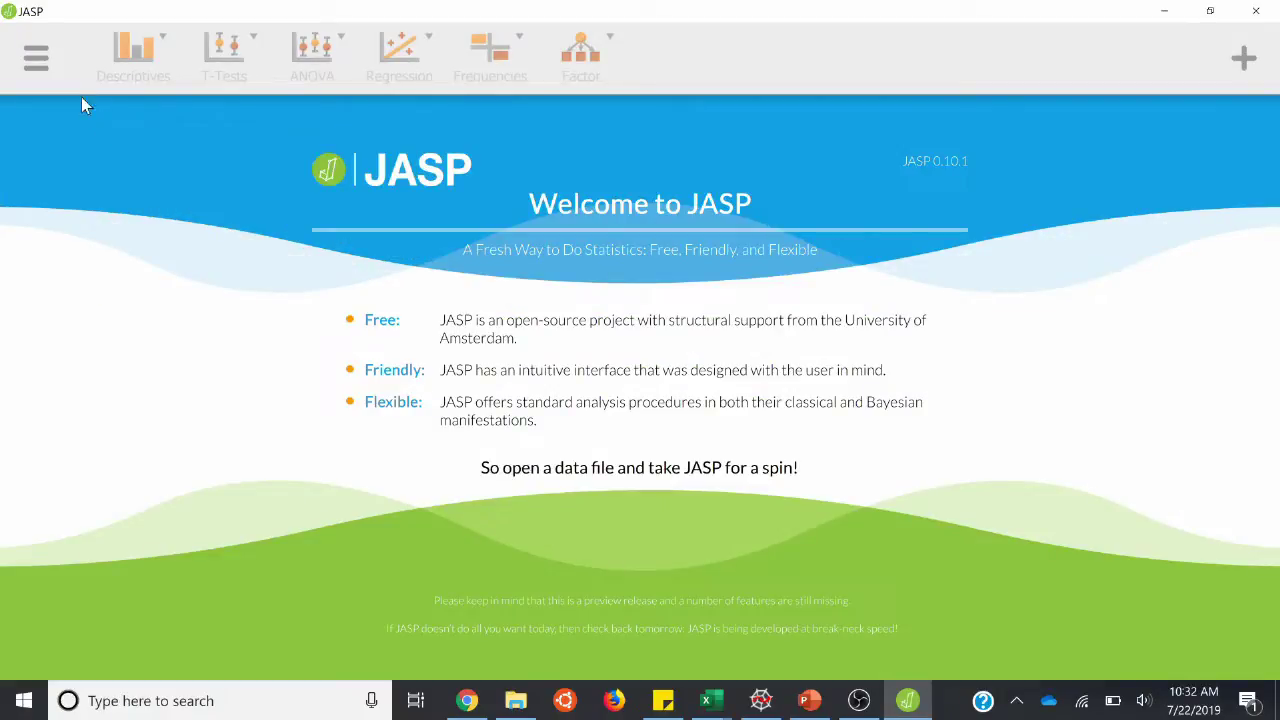
# - Open the chico data file from the computer and look through its id, grade_test1 and grade_test2 columns
pyautogui.click(36, 58)
pyautogui.click(55, 122)
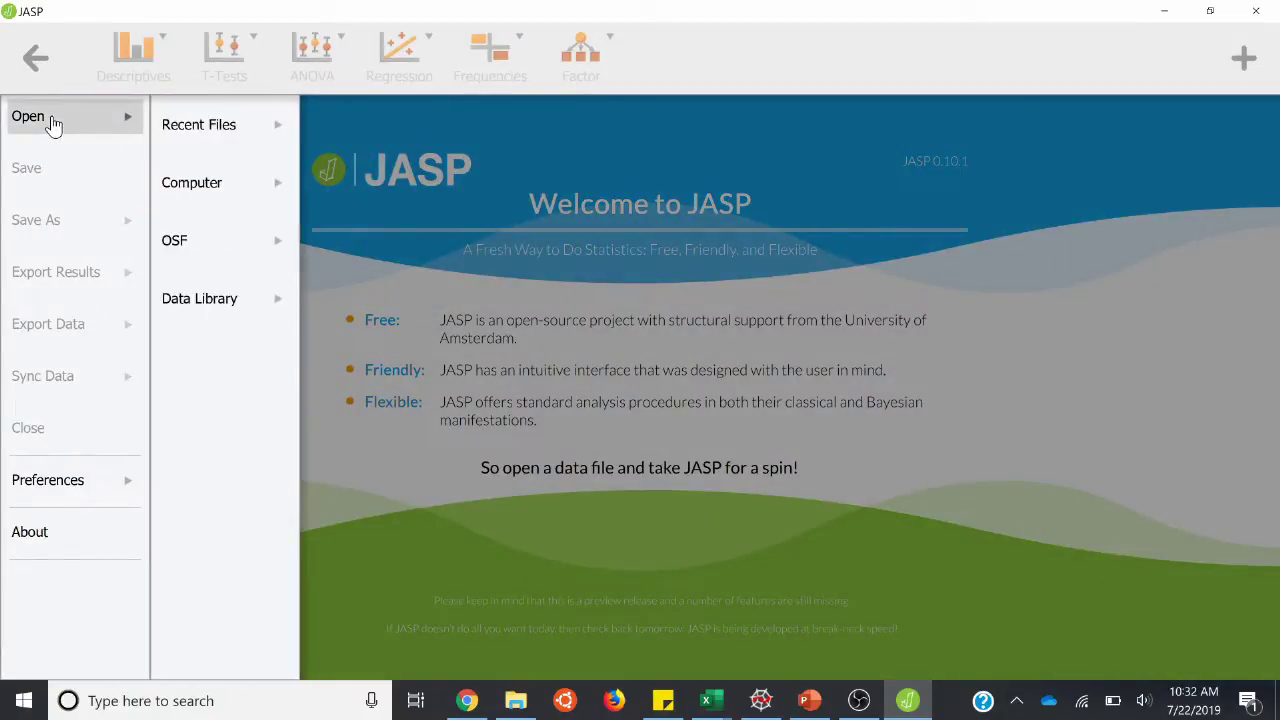
pyautogui.click(209, 182)
pyautogui.click(332, 165)
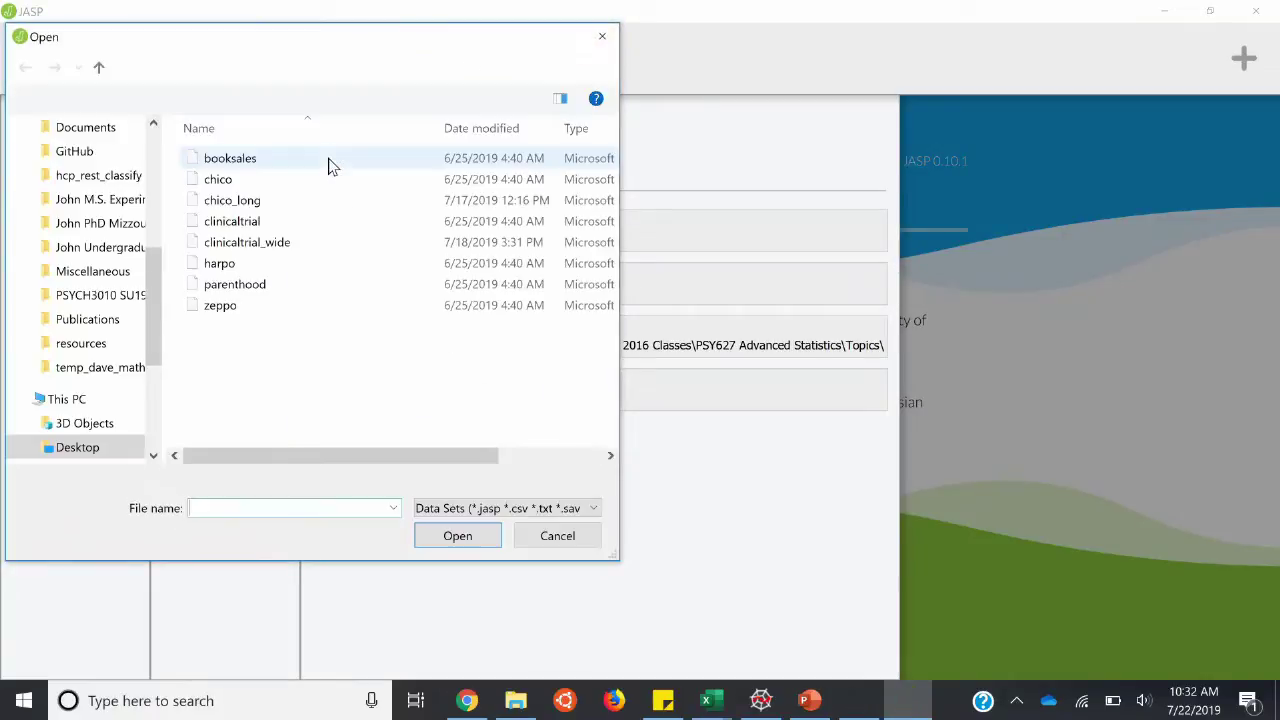
pyautogui.doubleClick(220, 181)
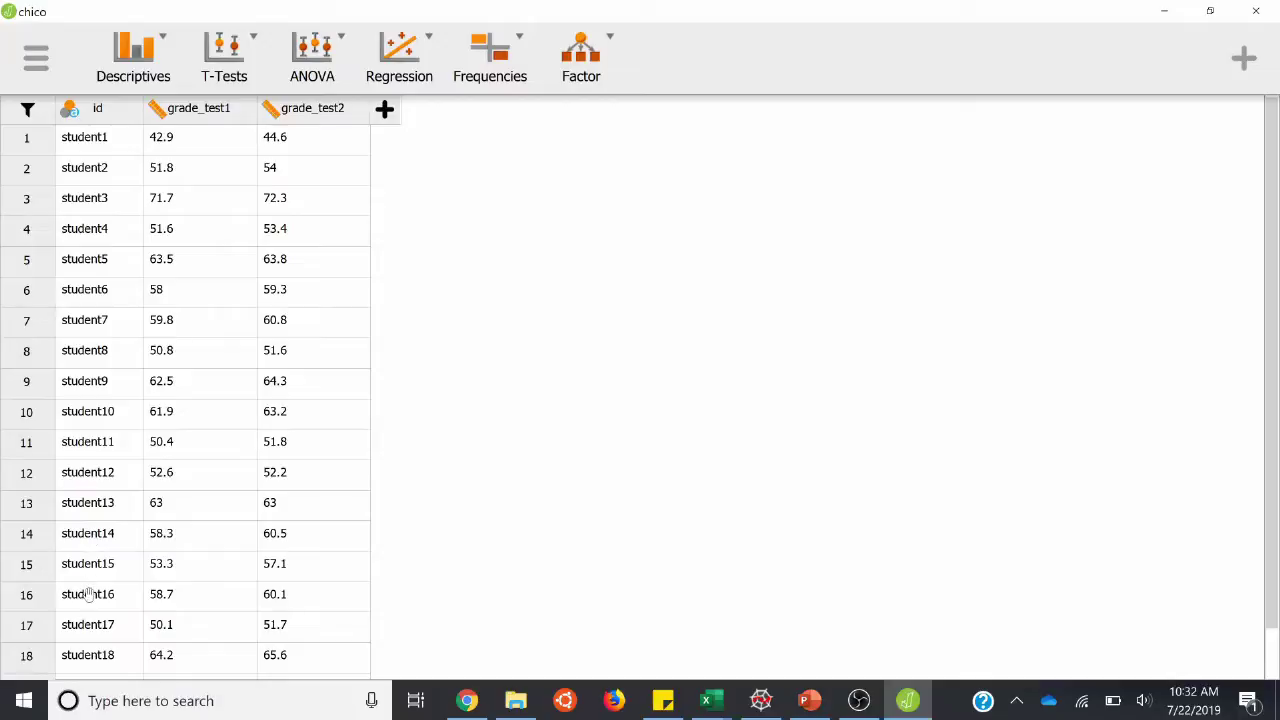
pyautogui.scroll(-1, 93, 585)
pyautogui.scroll(1, 94, 590)
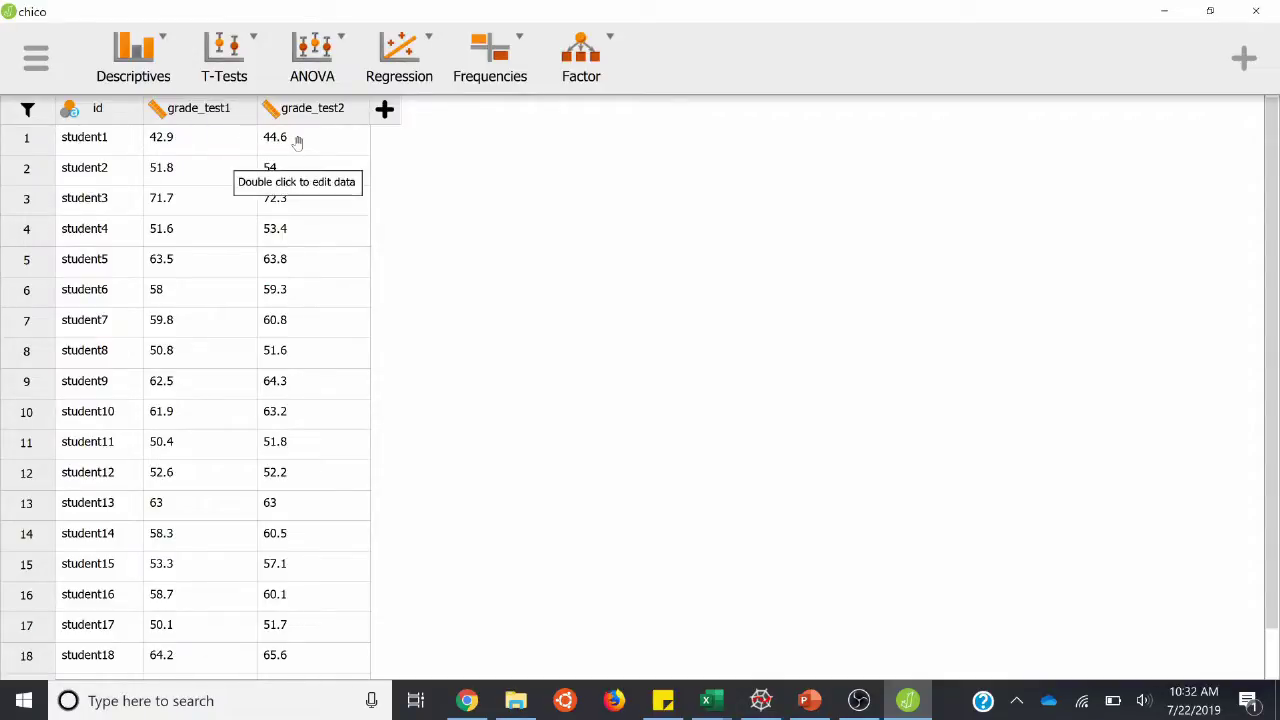
pyautogui.scroll(-1, 697, 308)
pyautogui.scroll(1, 696, 312)
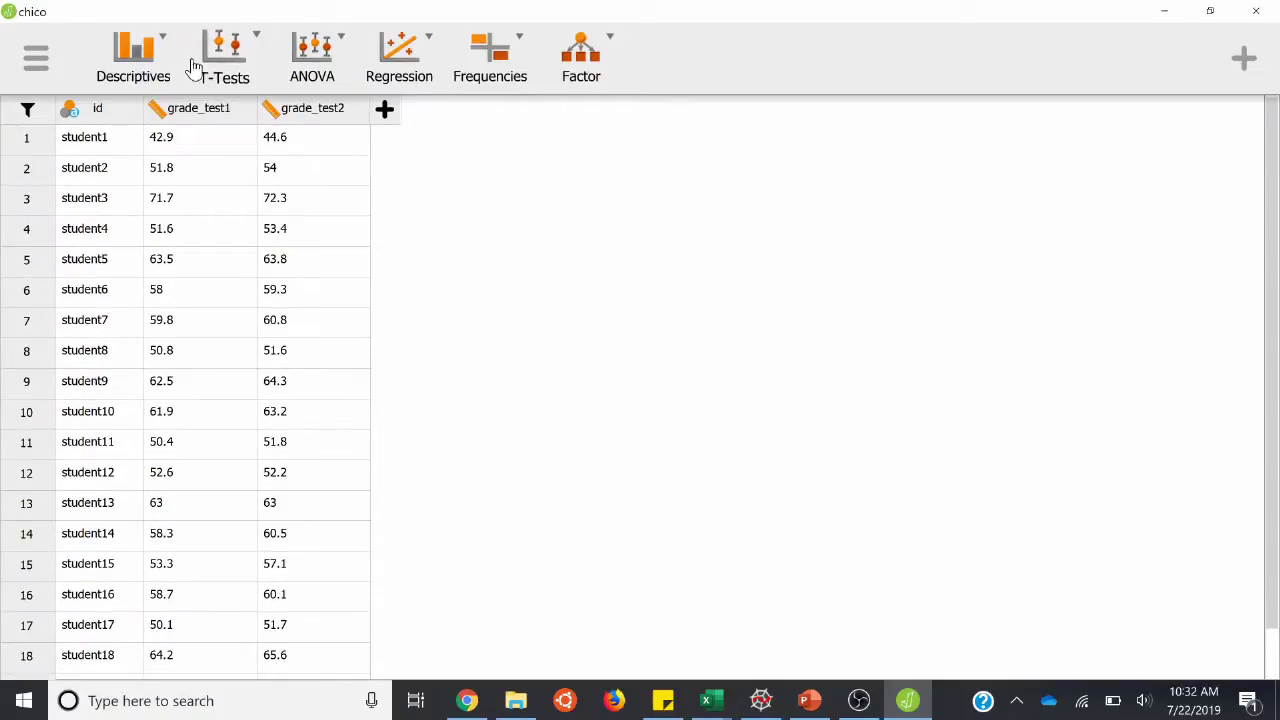
# - Add a Descriptive Statistics analysis with grade_test1 and grade_test2 as its variables
pyautogui.click(138, 60)
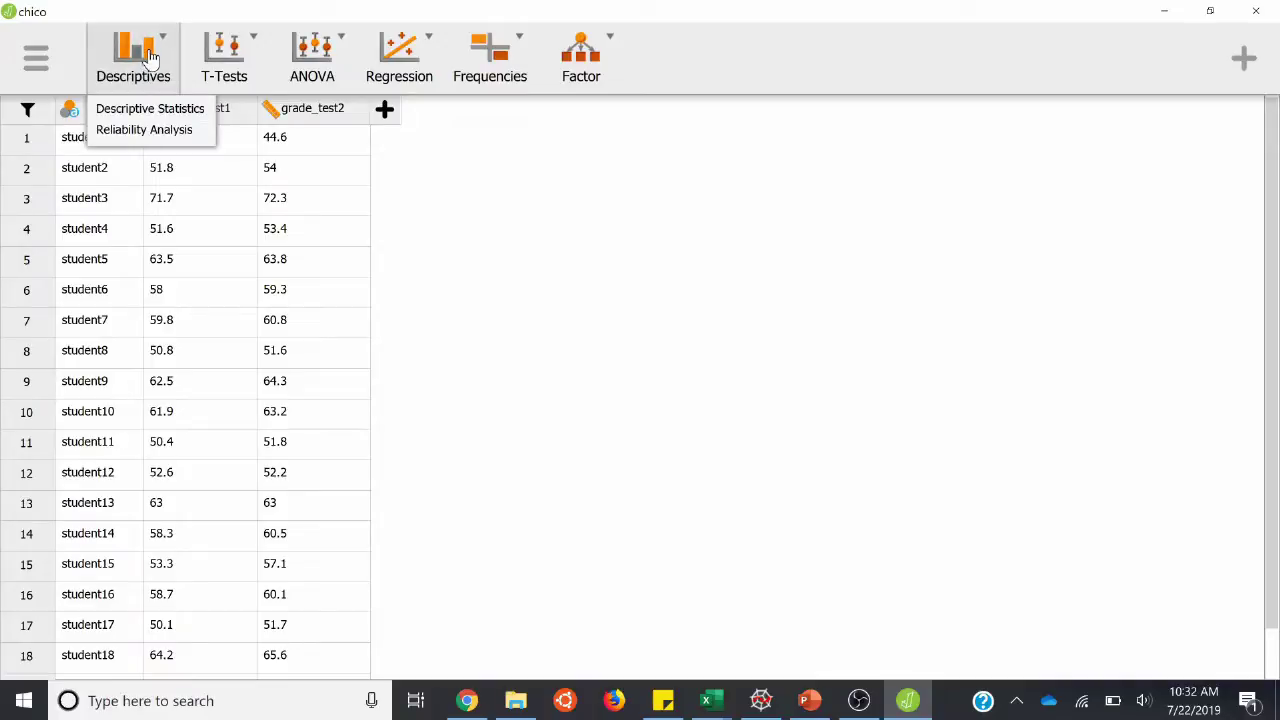
pyautogui.click(140, 110)
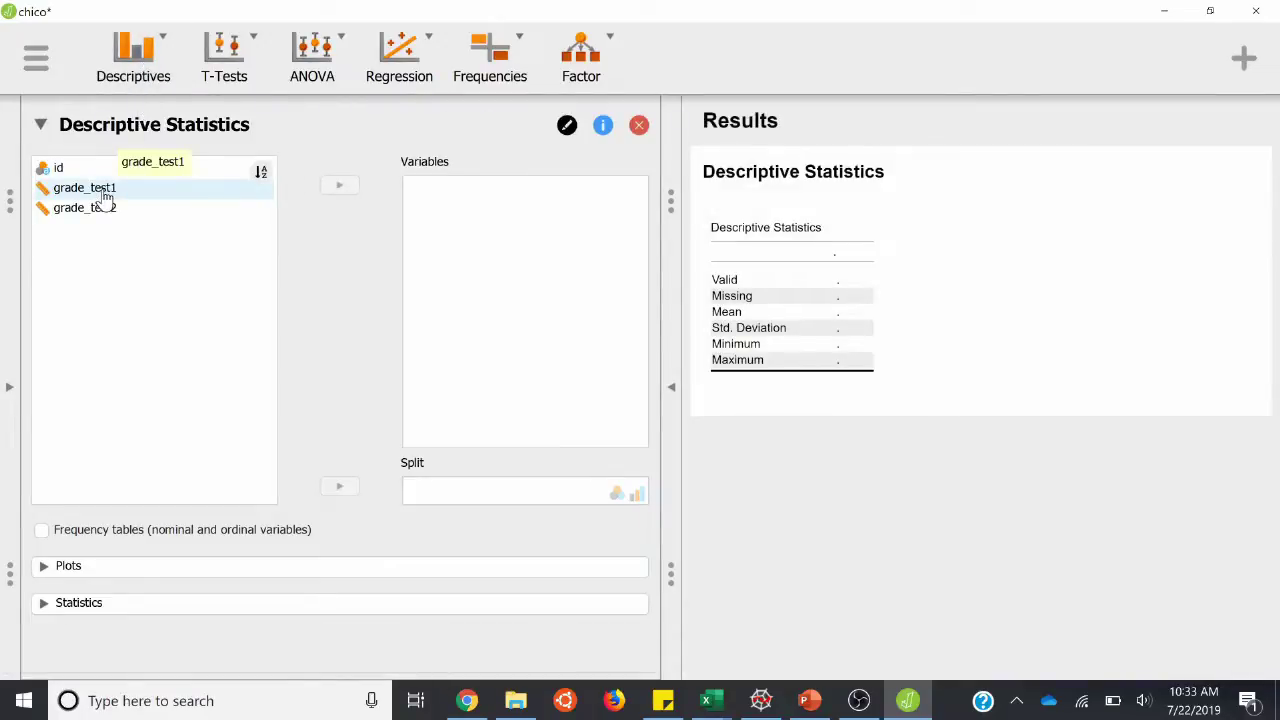
pyautogui.click(106, 192)
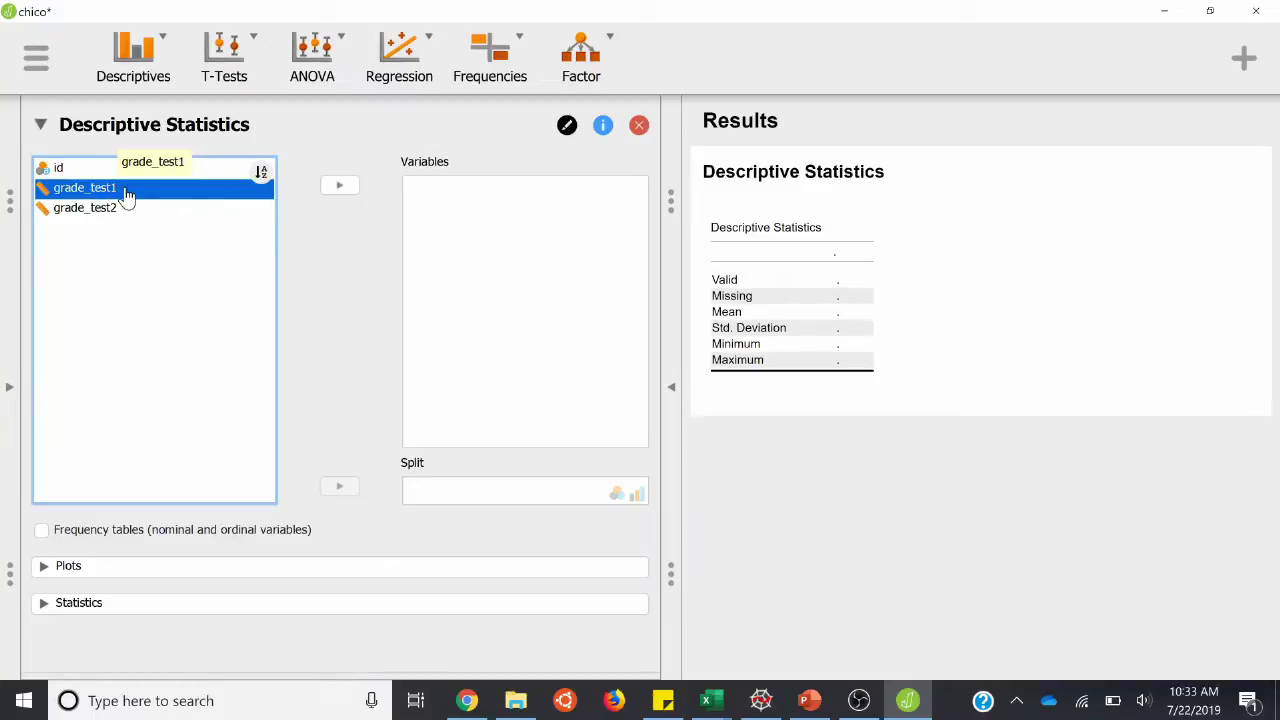
pyautogui.hotkey('shift', 'Down')
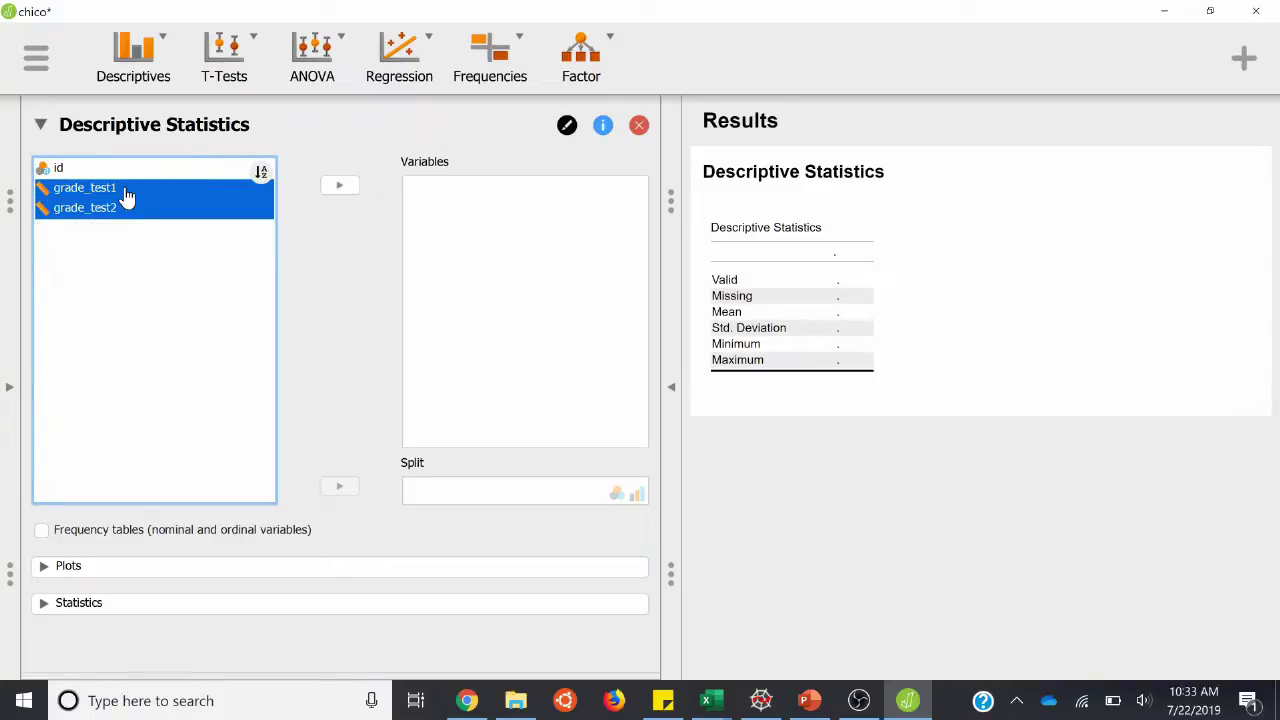
pyautogui.click(358, 186)
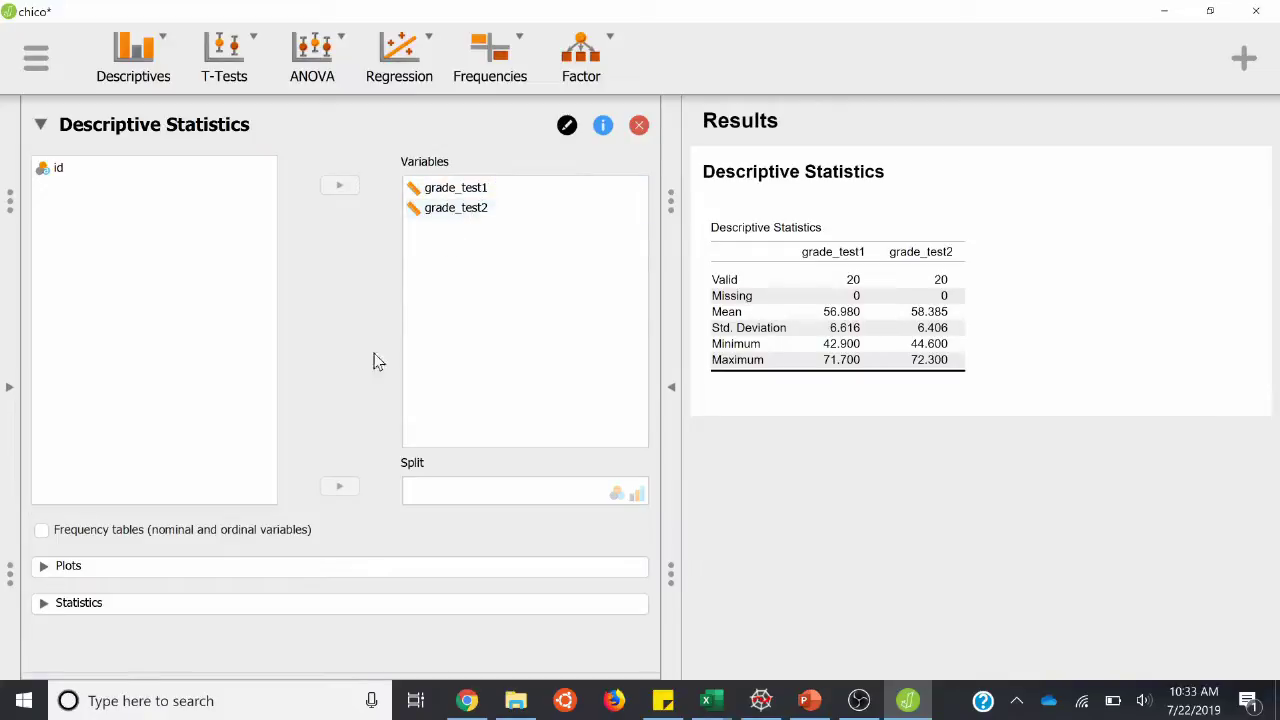
# - Add distribution plots and boxplots of both test grades to the Descriptive Statistics analysis
pyautogui.click(42, 575)
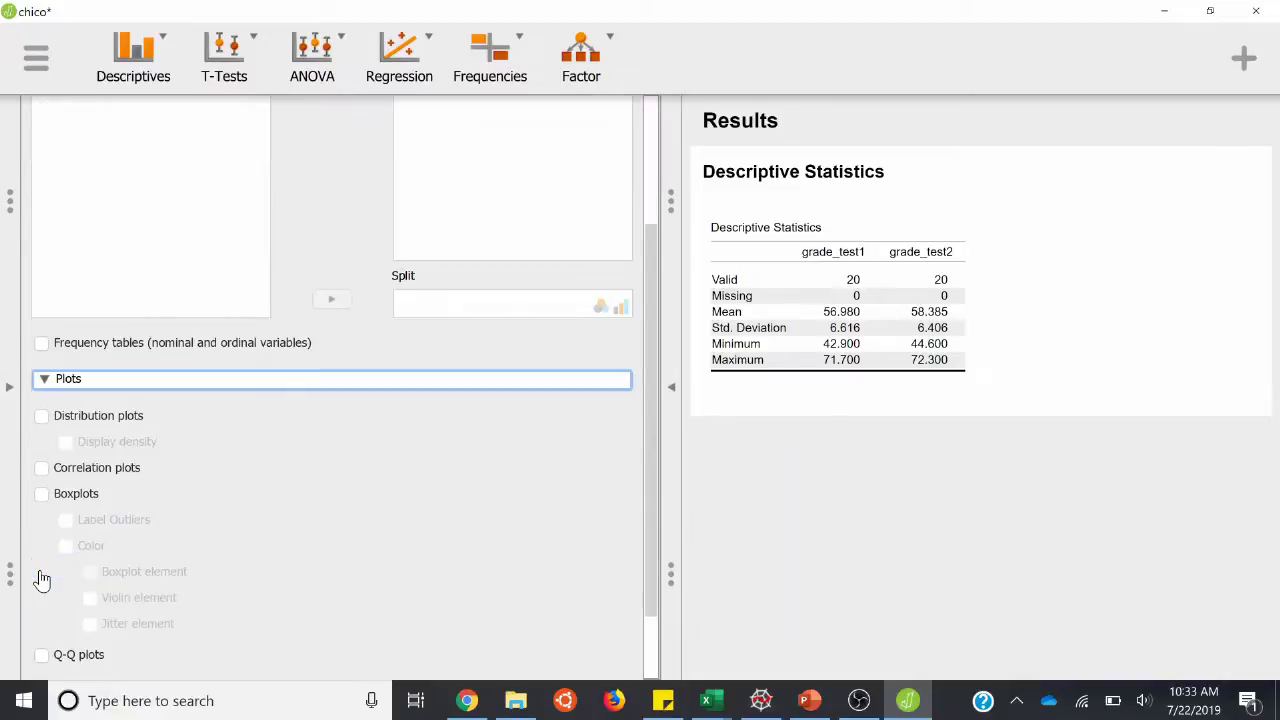
pyautogui.click(42, 327)
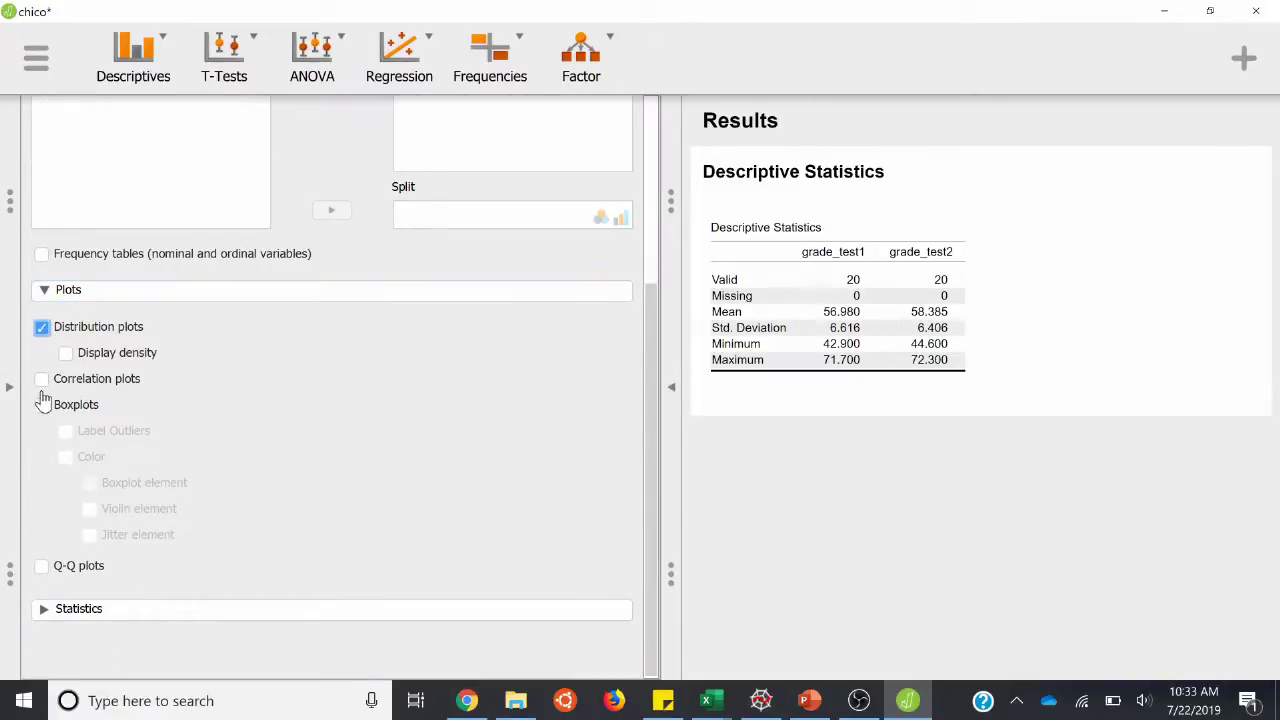
pyautogui.click(42, 408)
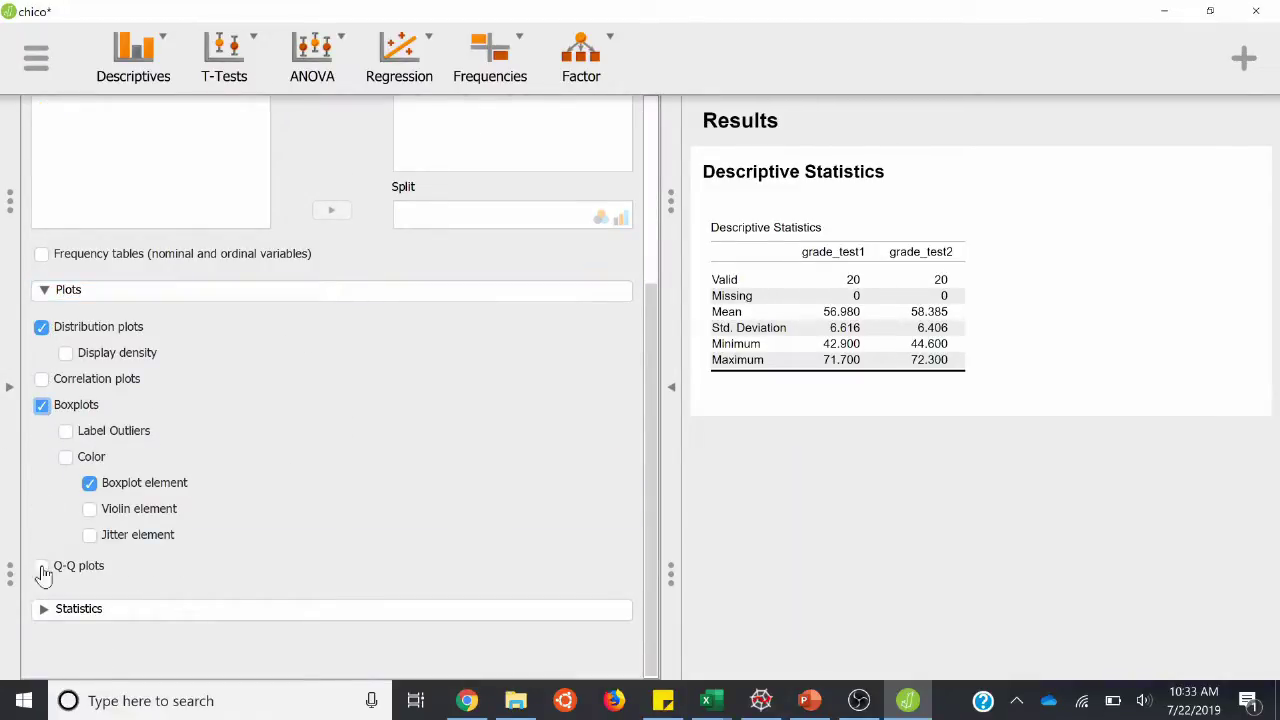
# - Add the median, mode, range and variance to the descriptive statistics and collapse the analysis settings
pyautogui.click(43, 610)
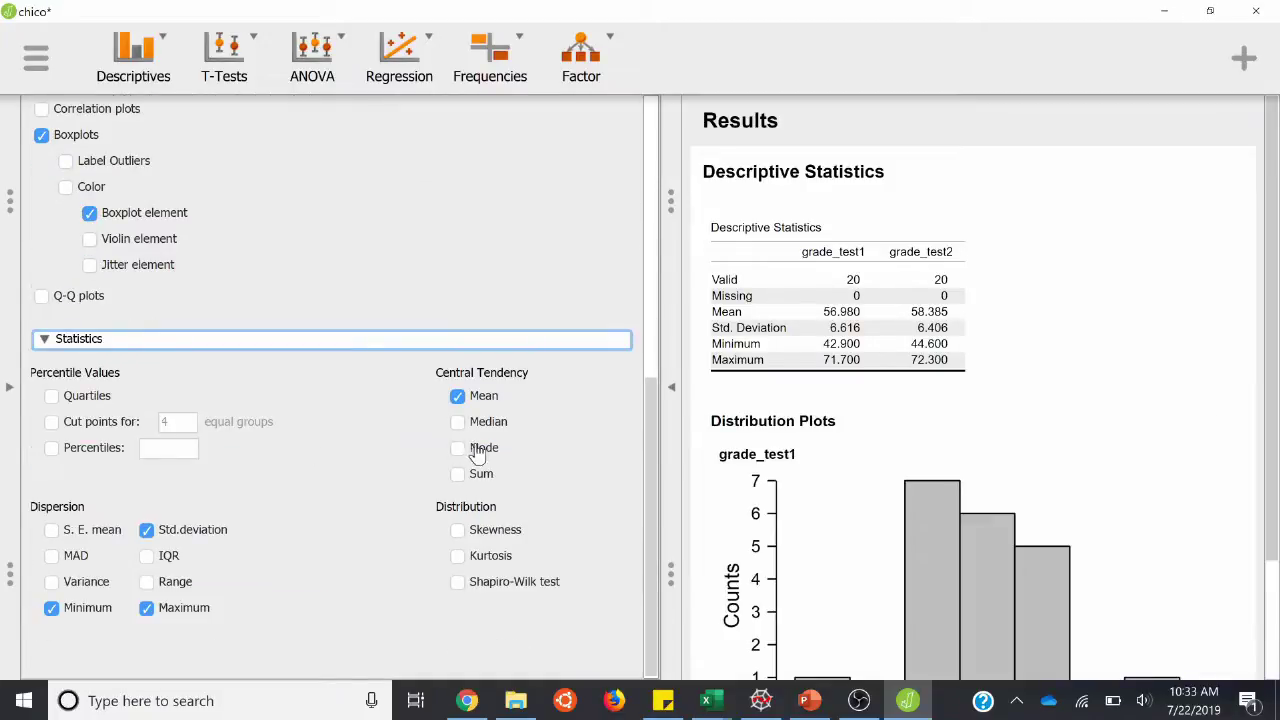
pyautogui.click(458, 423)
pyautogui.click(458, 448)
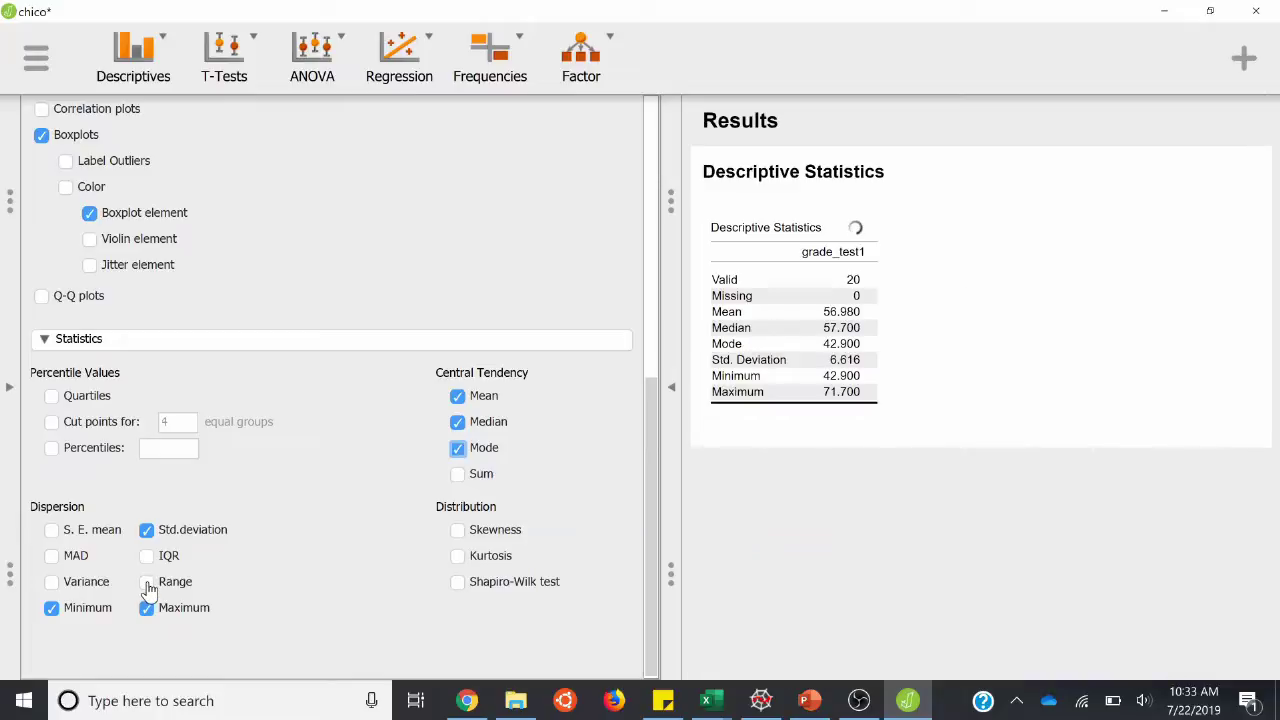
pyautogui.click(148, 584)
pyautogui.click(52, 584)
pyautogui.scroll(8, 191, 320)
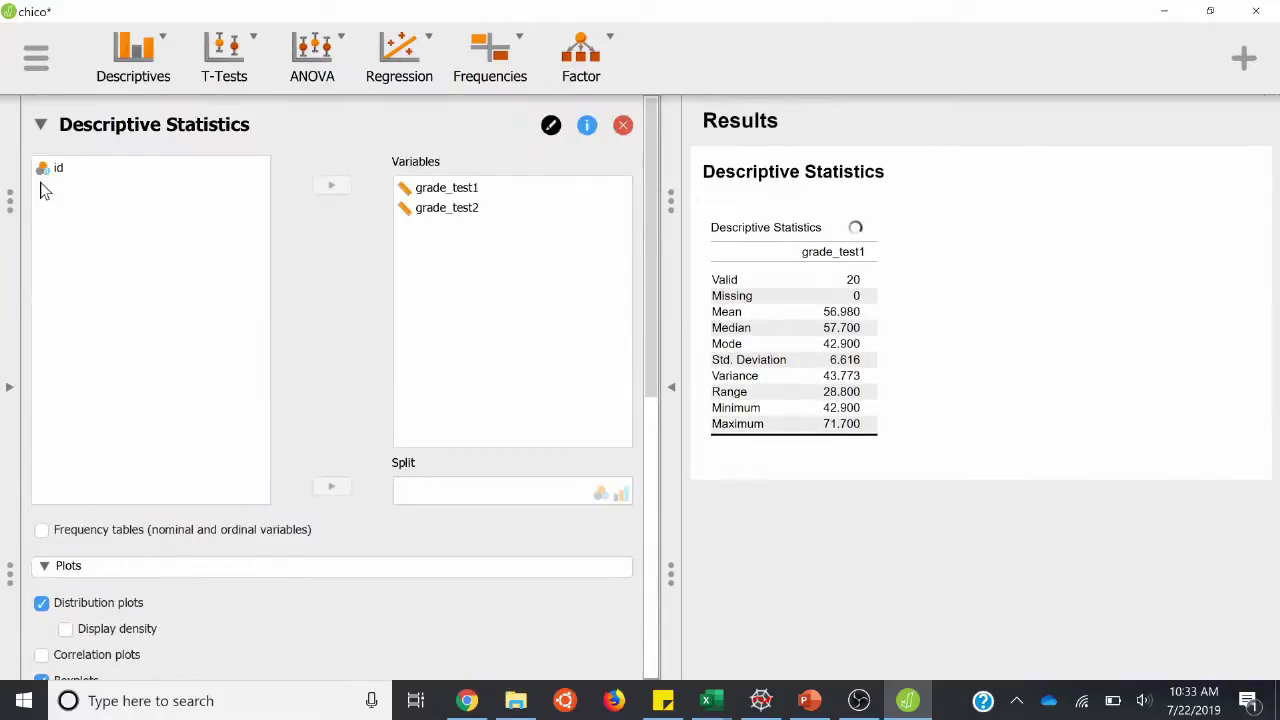
pyautogui.click(42, 125)
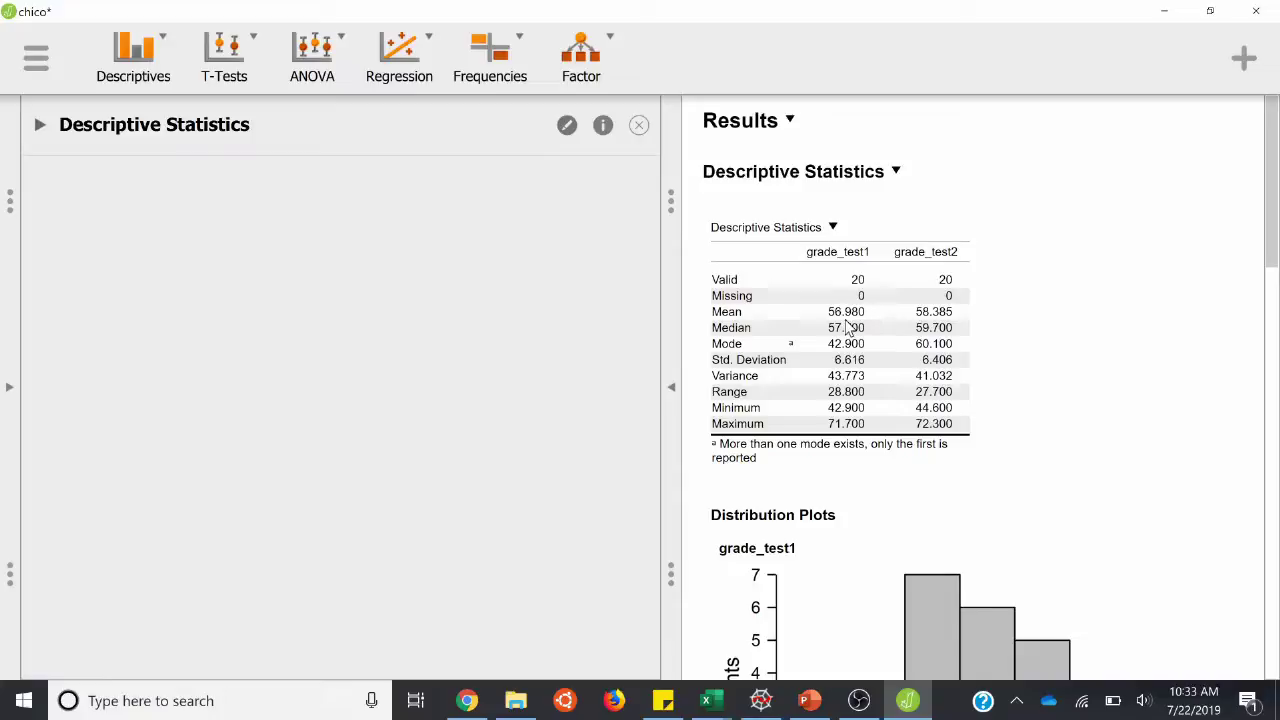
# - Examine the distribution plots and boxplots of grade_test1 and grade_test2 in the results
pyautogui.scroll(-4, 847, 327)
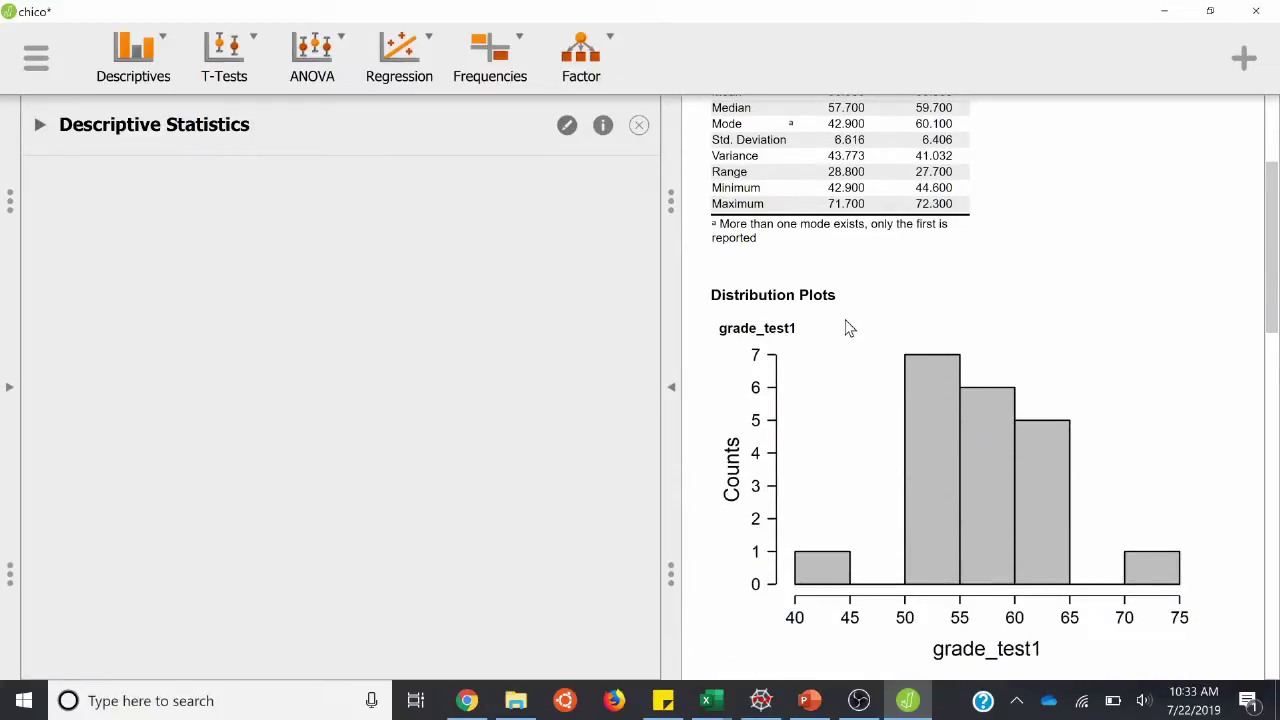
pyautogui.scroll(-1, 847, 327)
pyautogui.scroll(-1, 847, 327)
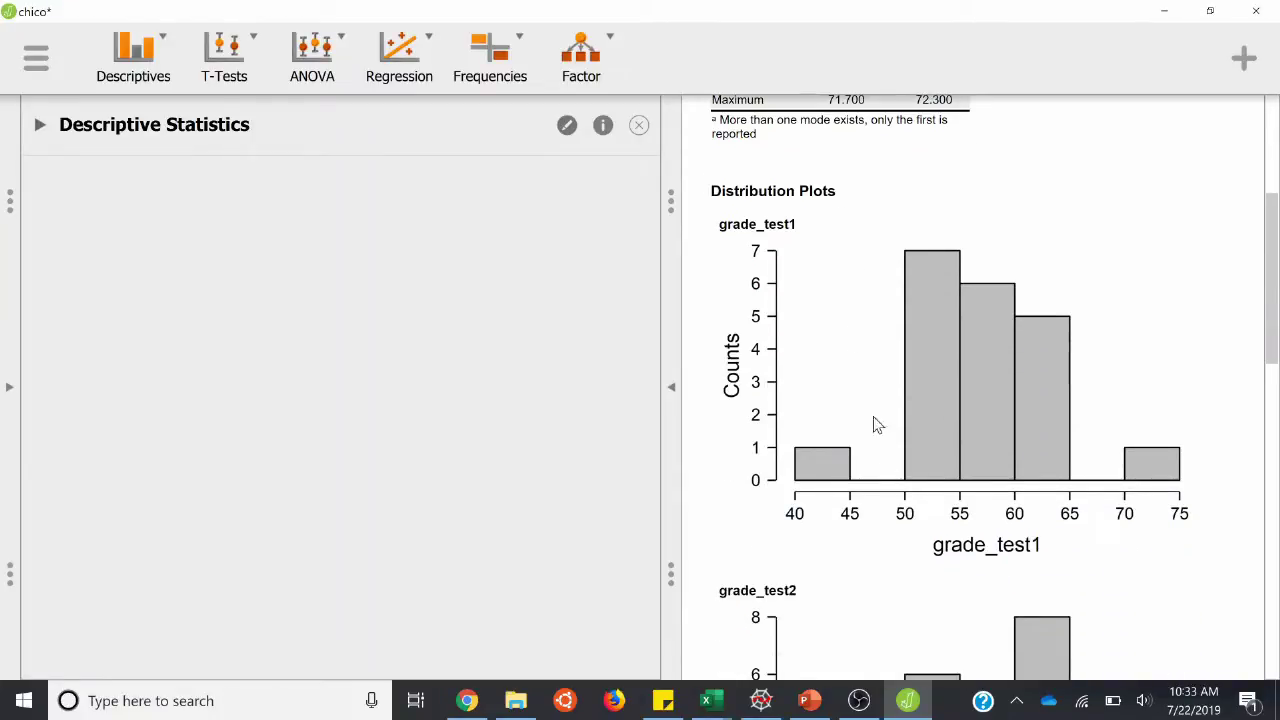
pyautogui.scroll(-6, 1008, 545)
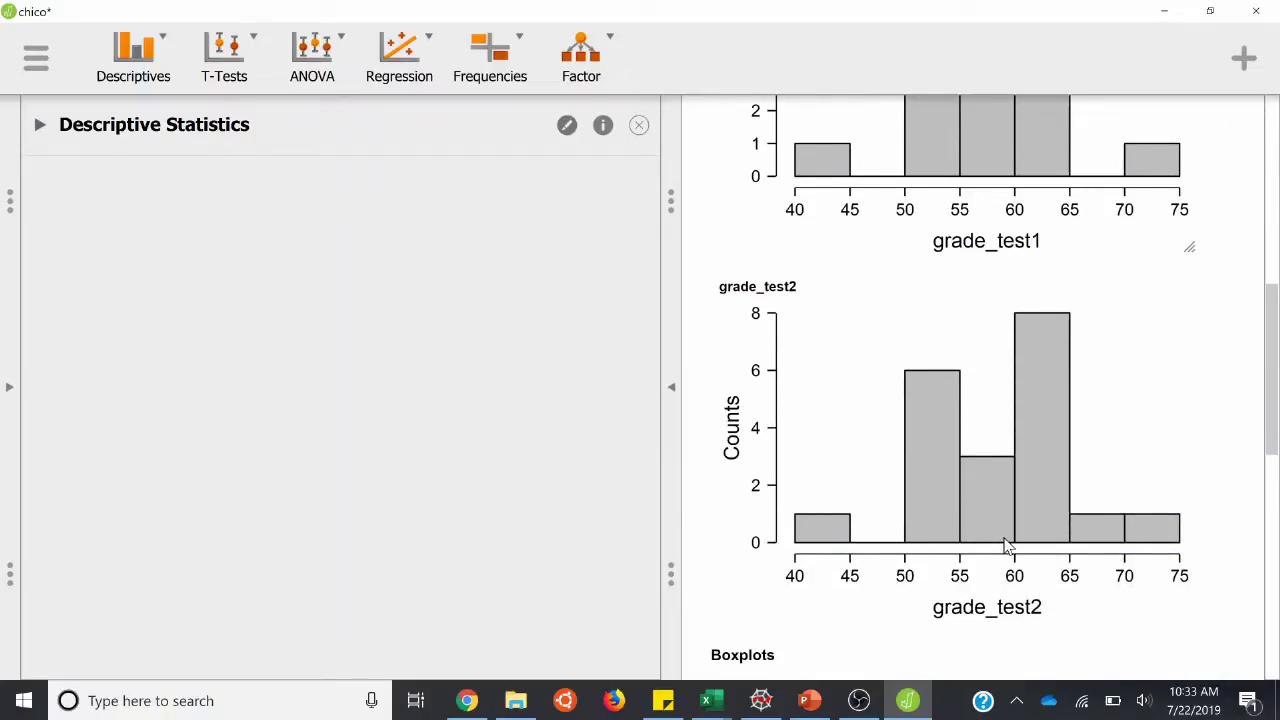
pyautogui.scroll(-4, 1008, 545)
pyautogui.scroll(-5, 1008, 545)
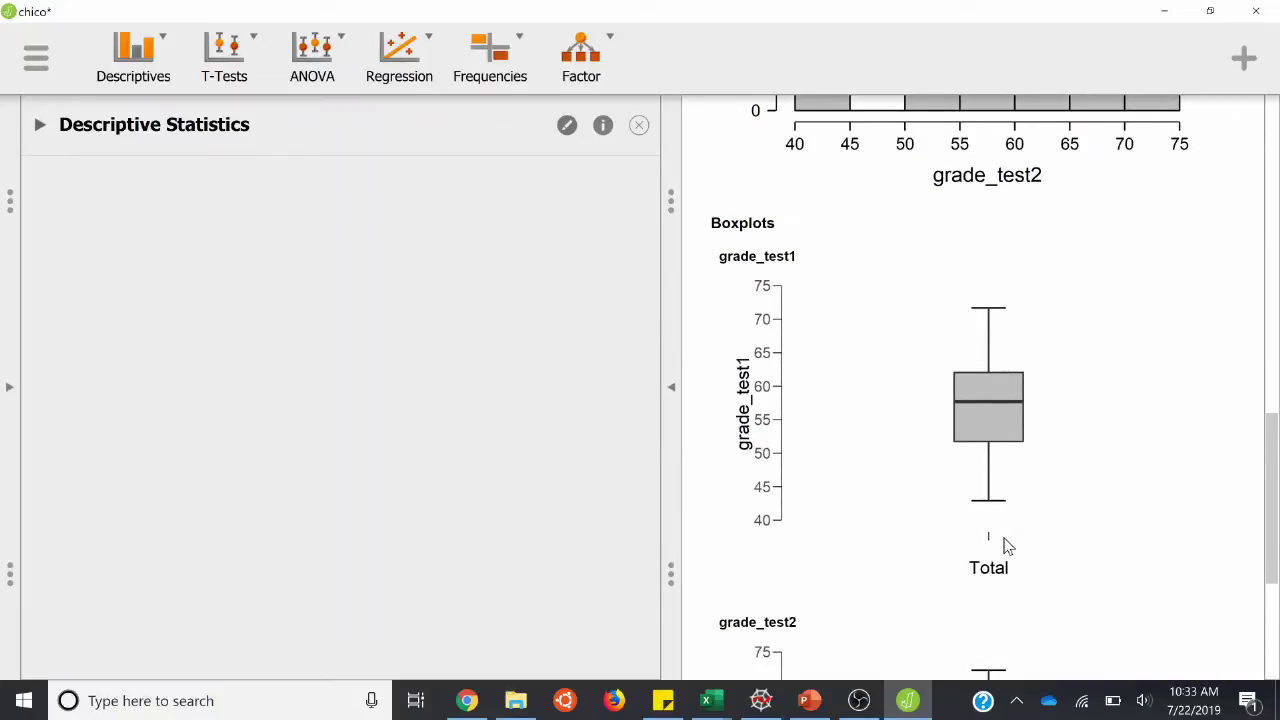
pyautogui.scroll(-1, 1008, 545)
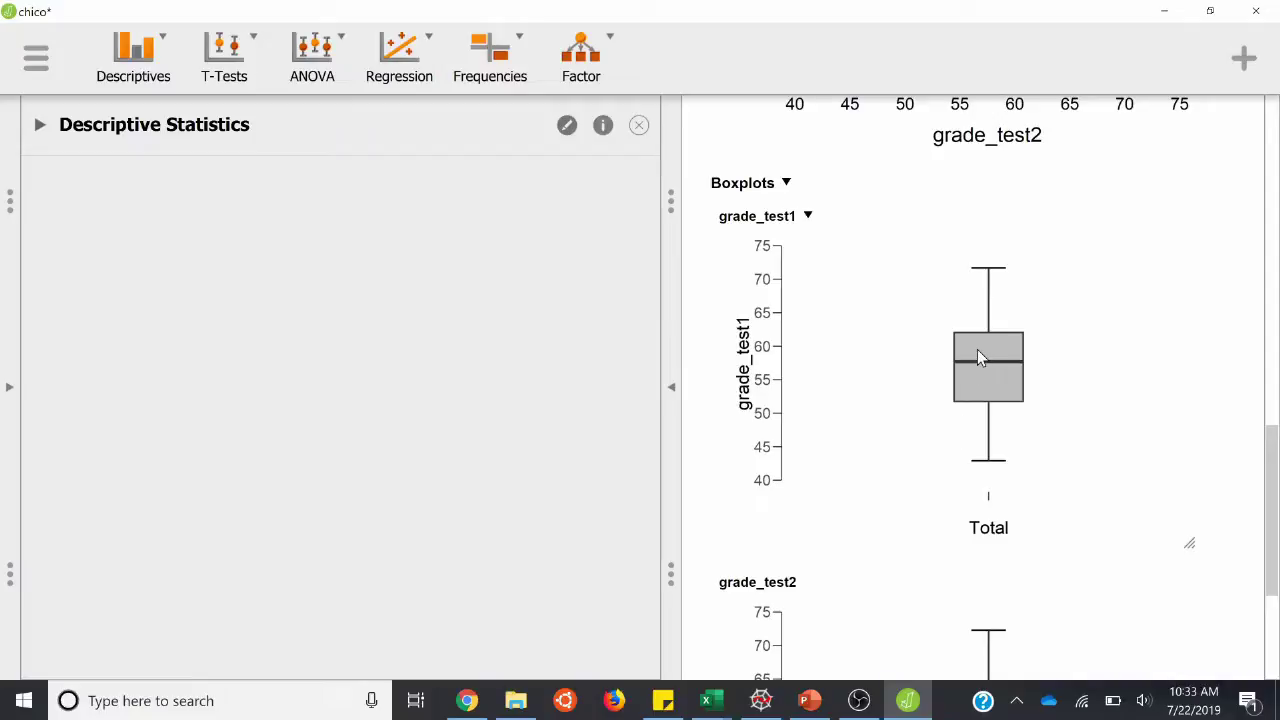
pyautogui.scroll(-5, 980, 357)
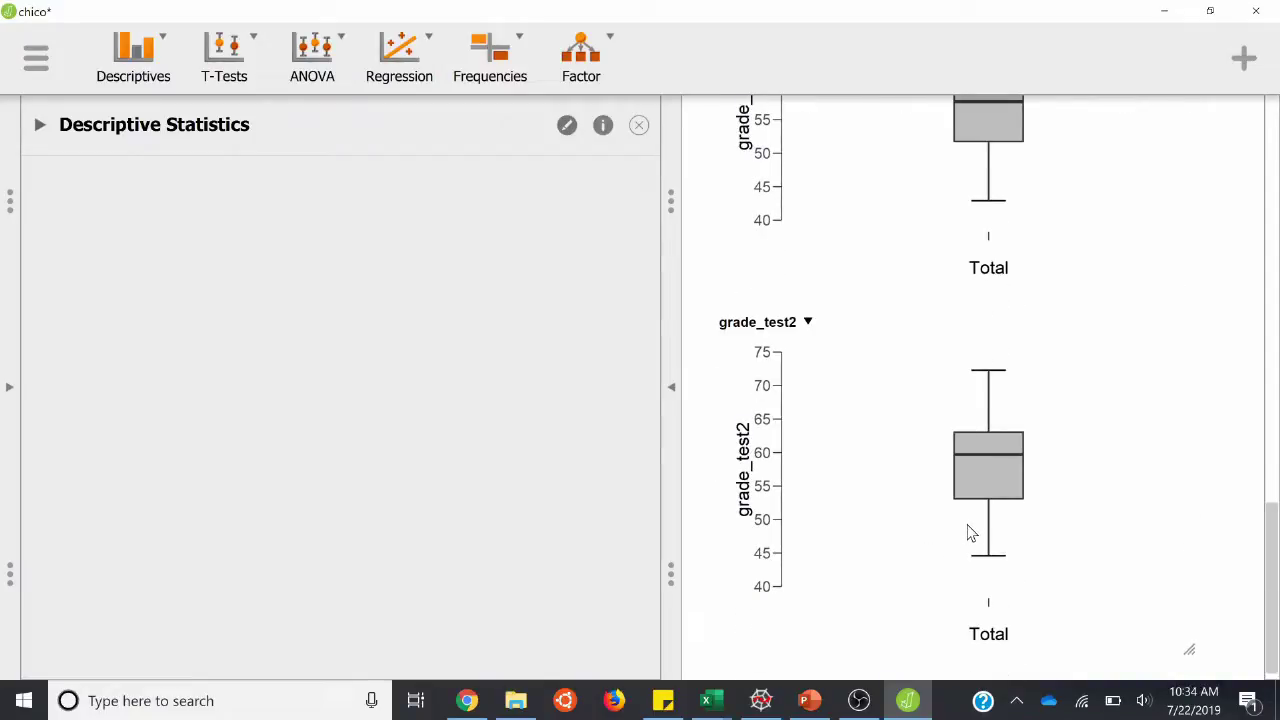
pyautogui.scroll(15, 966, 531)
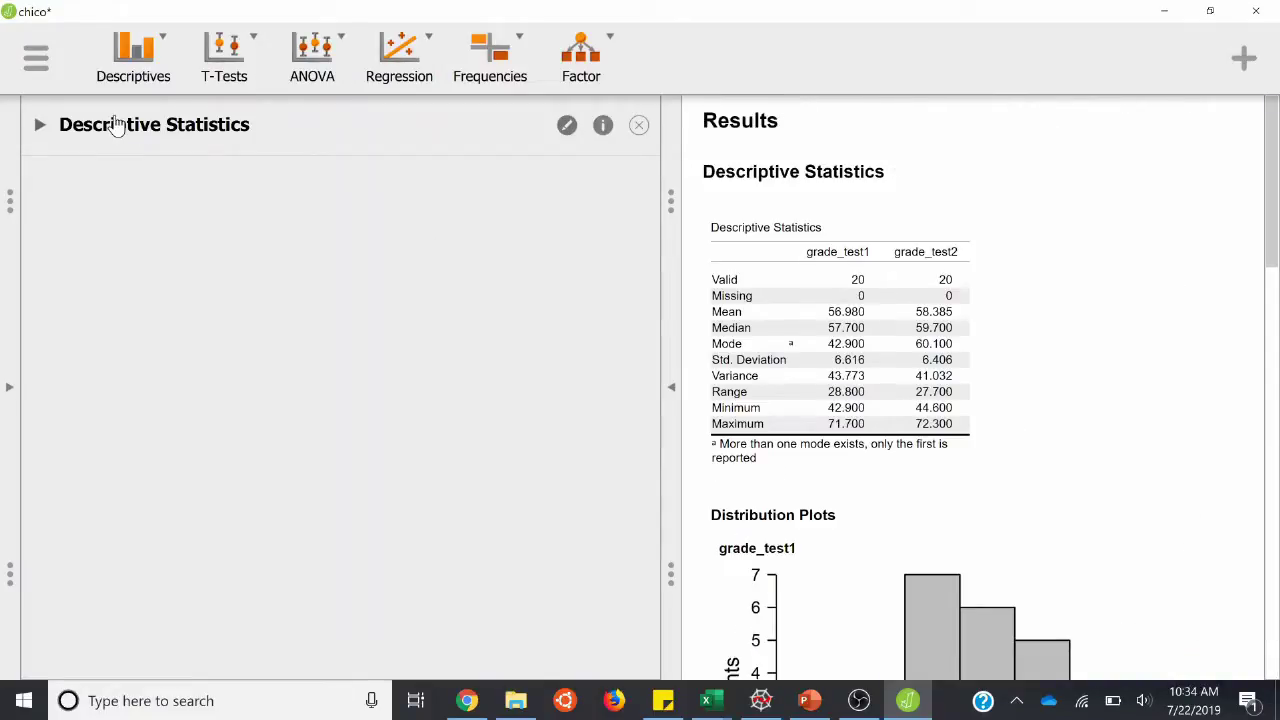
# - Add a Paired Samples T-Test pairing grade_test1 with grade_test2 and include the effect size
pyautogui.click(245, 48)
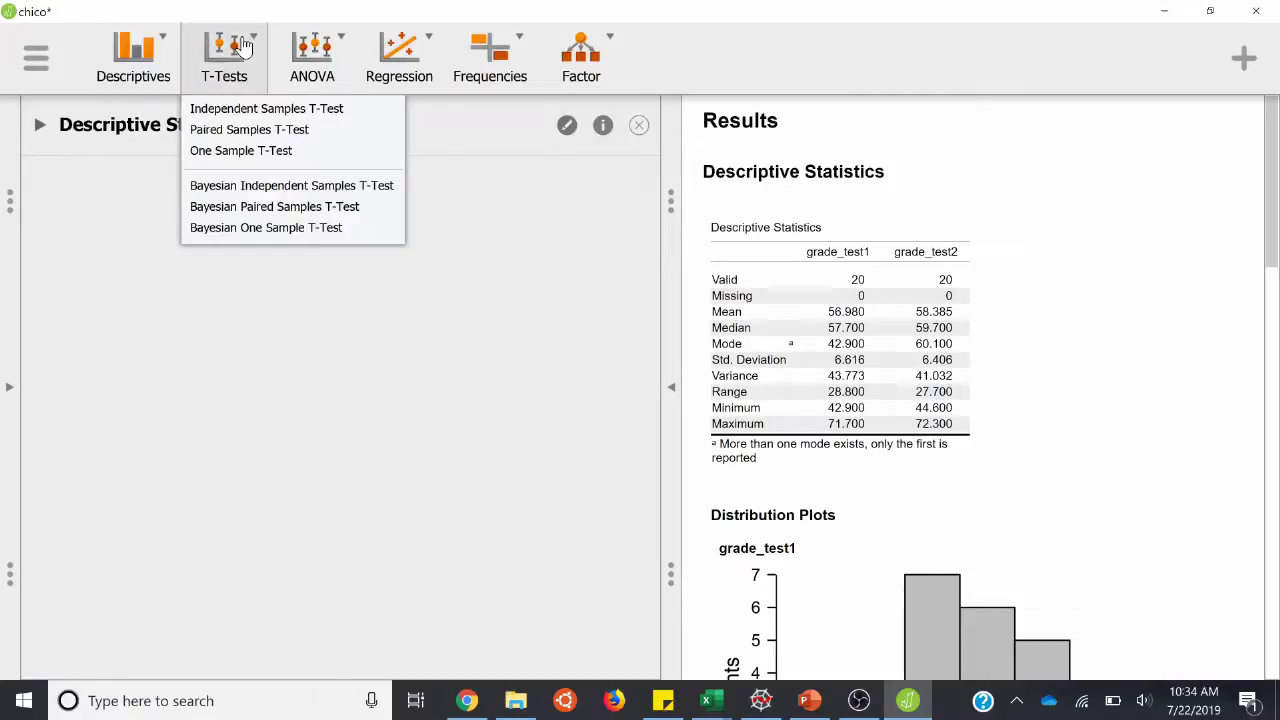
pyautogui.click(249, 133)
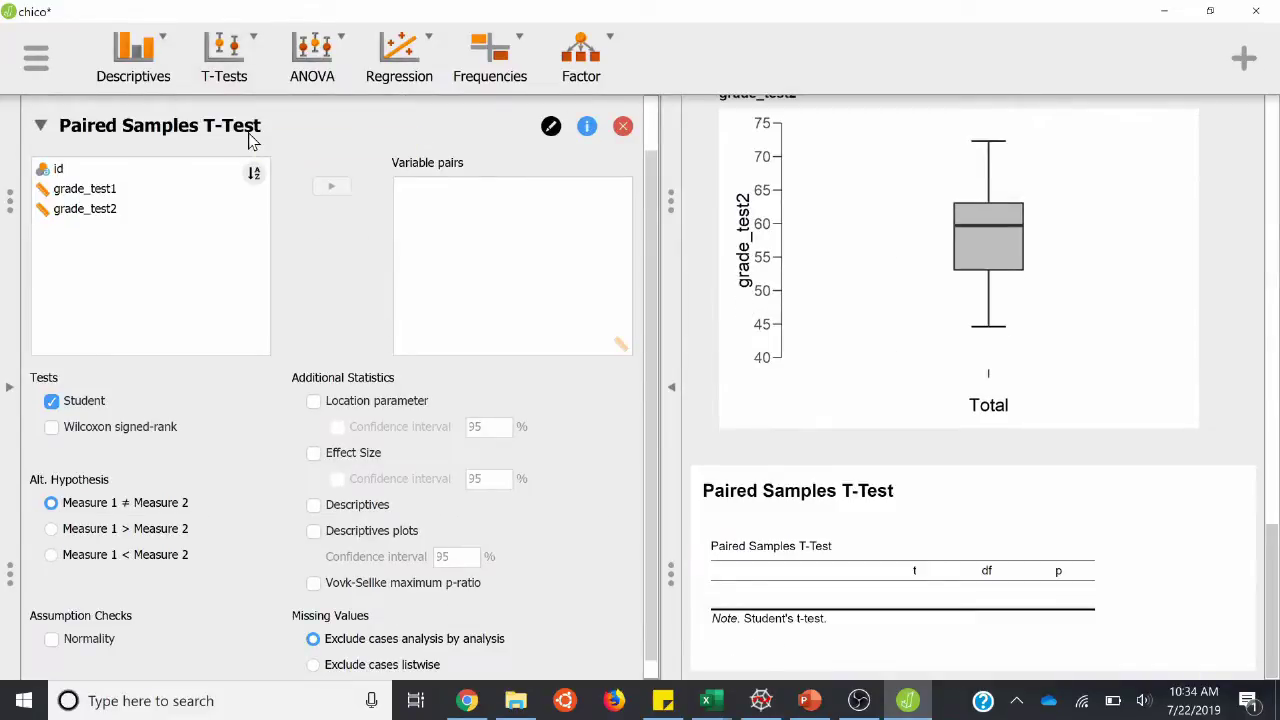
pyautogui.click(130, 197)
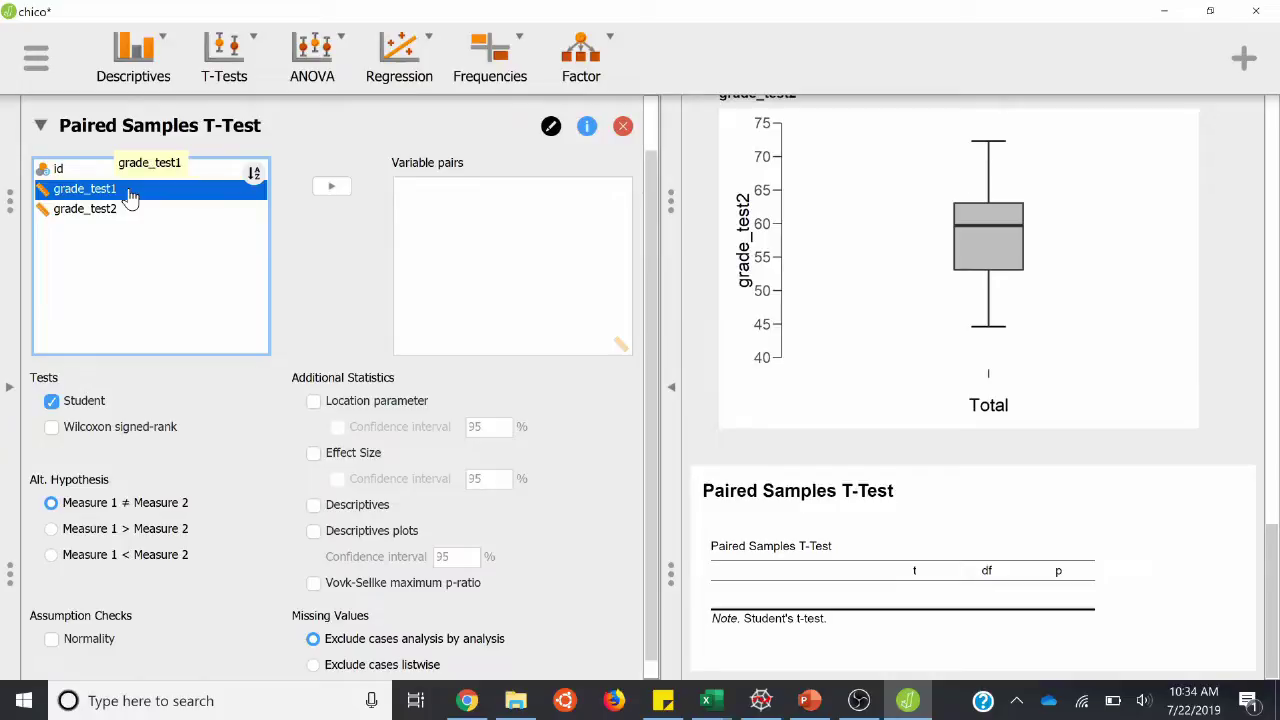
pyautogui.click(332, 190)
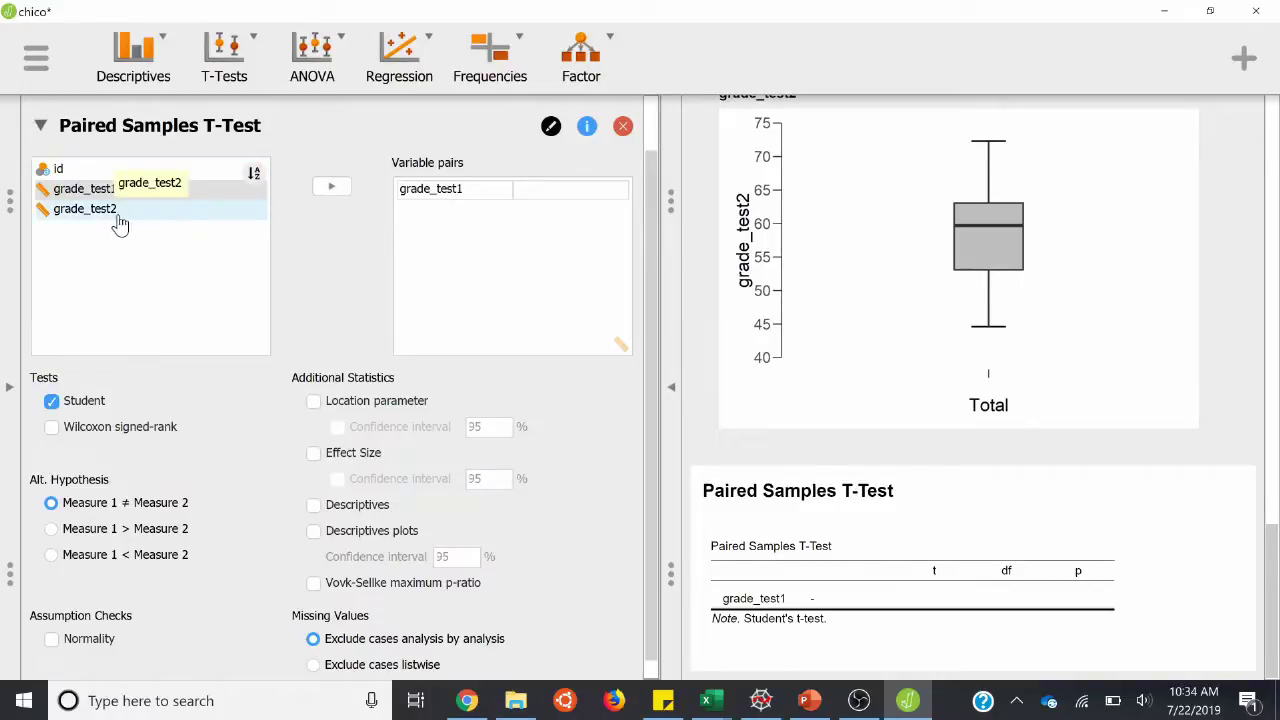
pyautogui.click(116, 212)
pyautogui.click(329, 192)
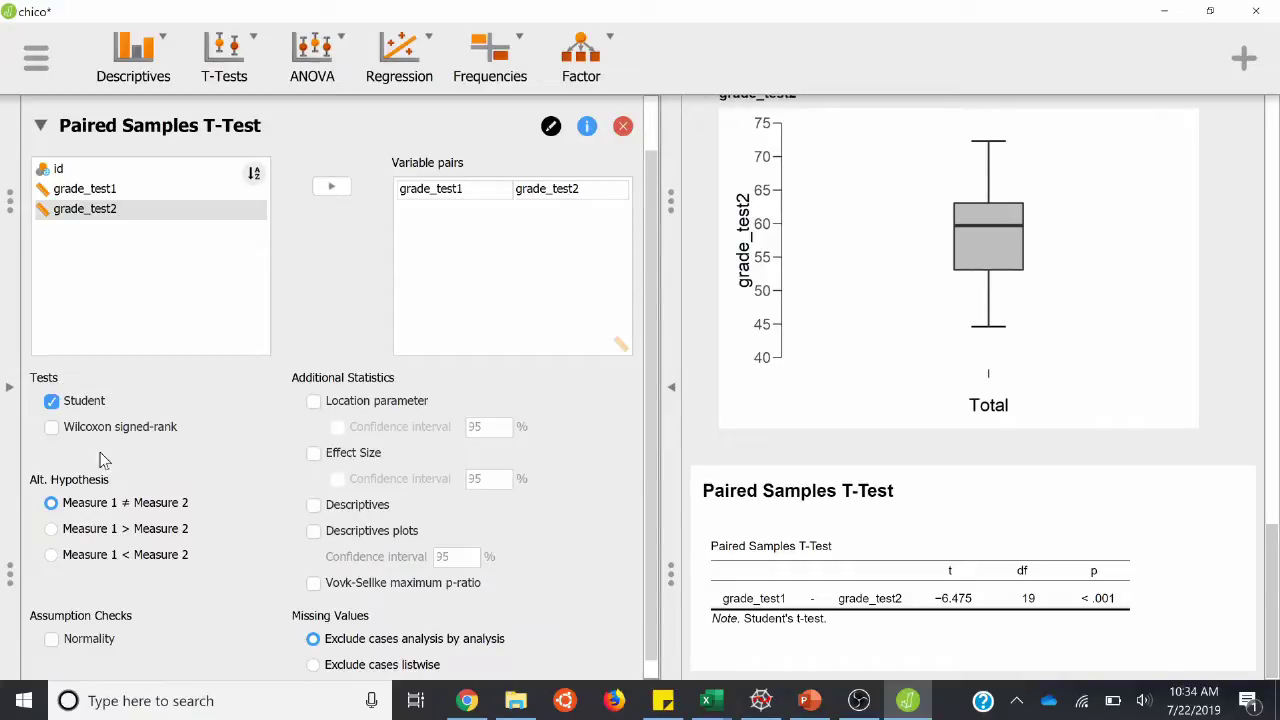
pyautogui.click(314, 455)
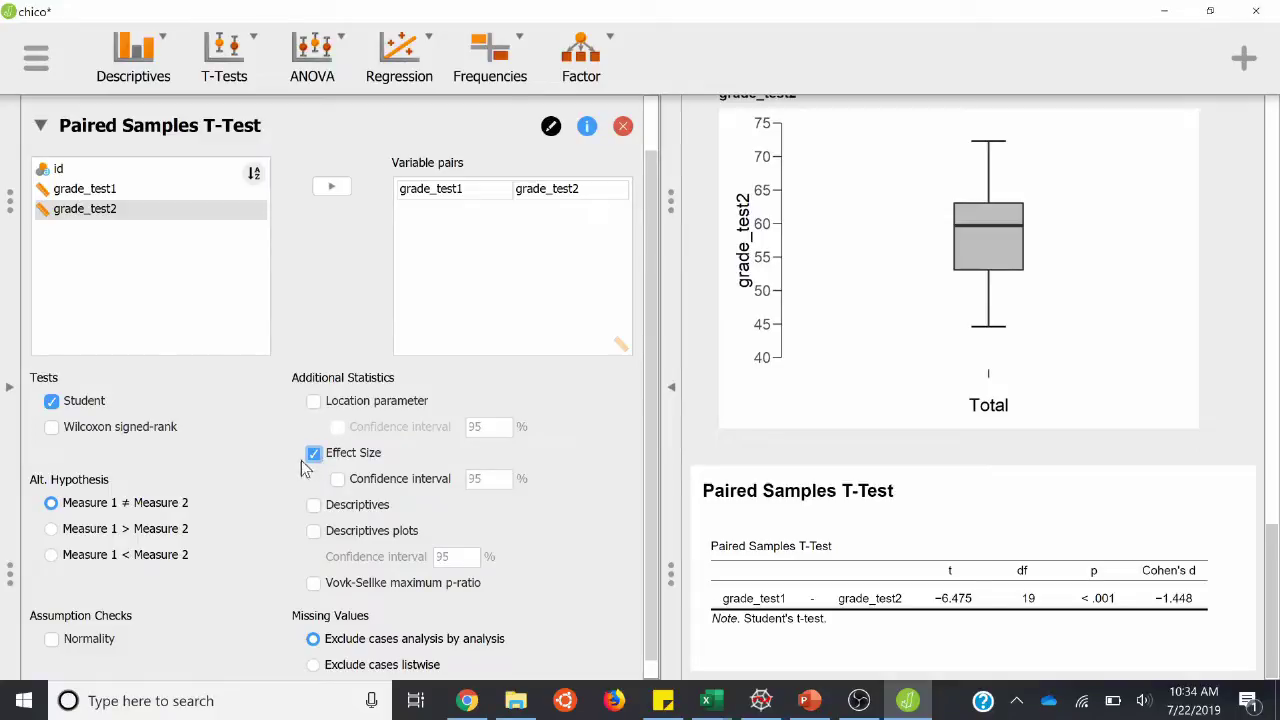
# - Reverse the variable pair in the Paired Samples T-Test so that grade_test2 comes first and grade_test1 second
pyautogui.scroll(-1, 197, 521)
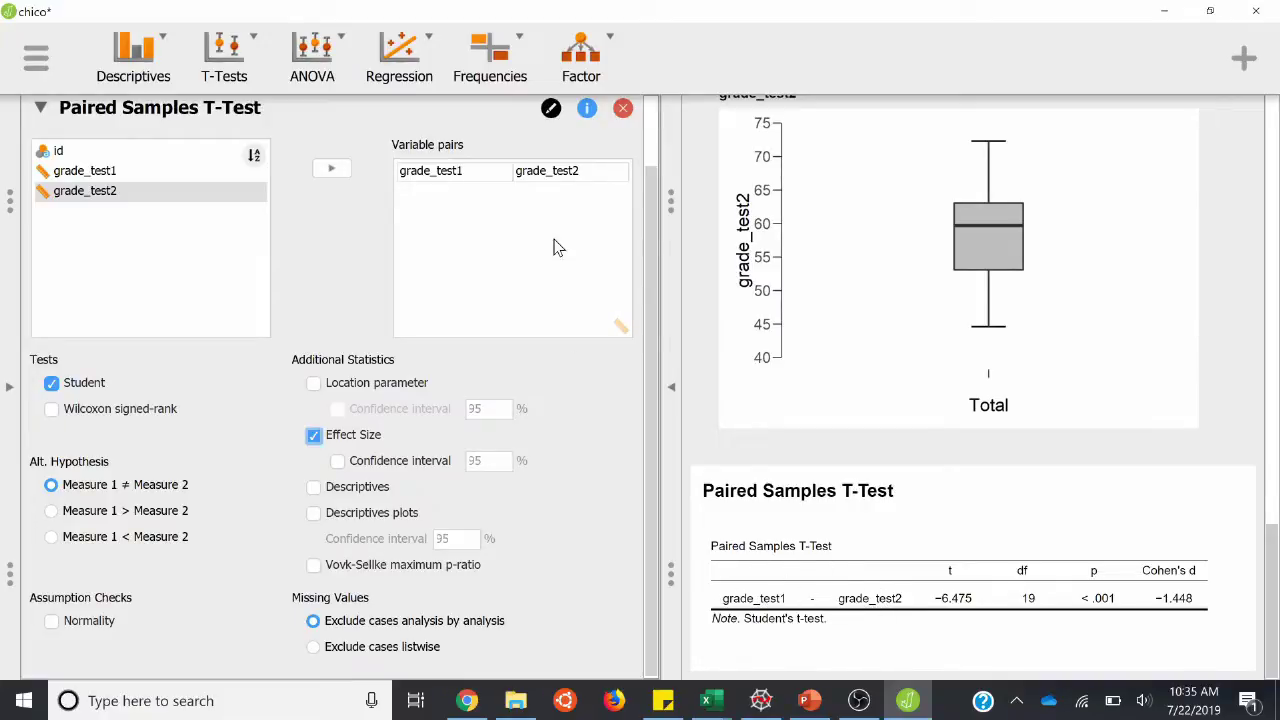
pyautogui.click(588, 173)
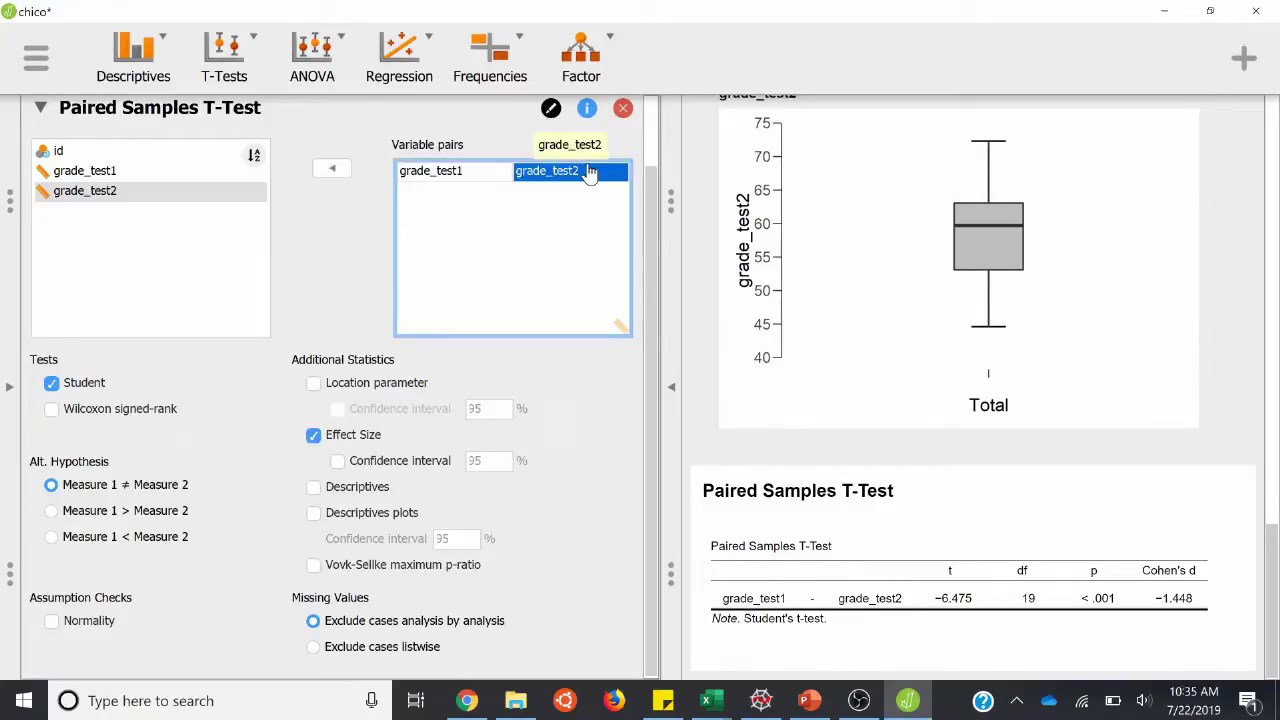
pyautogui.click(333, 170)
pyautogui.click(410, 175)
pyautogui.click(328, 174)
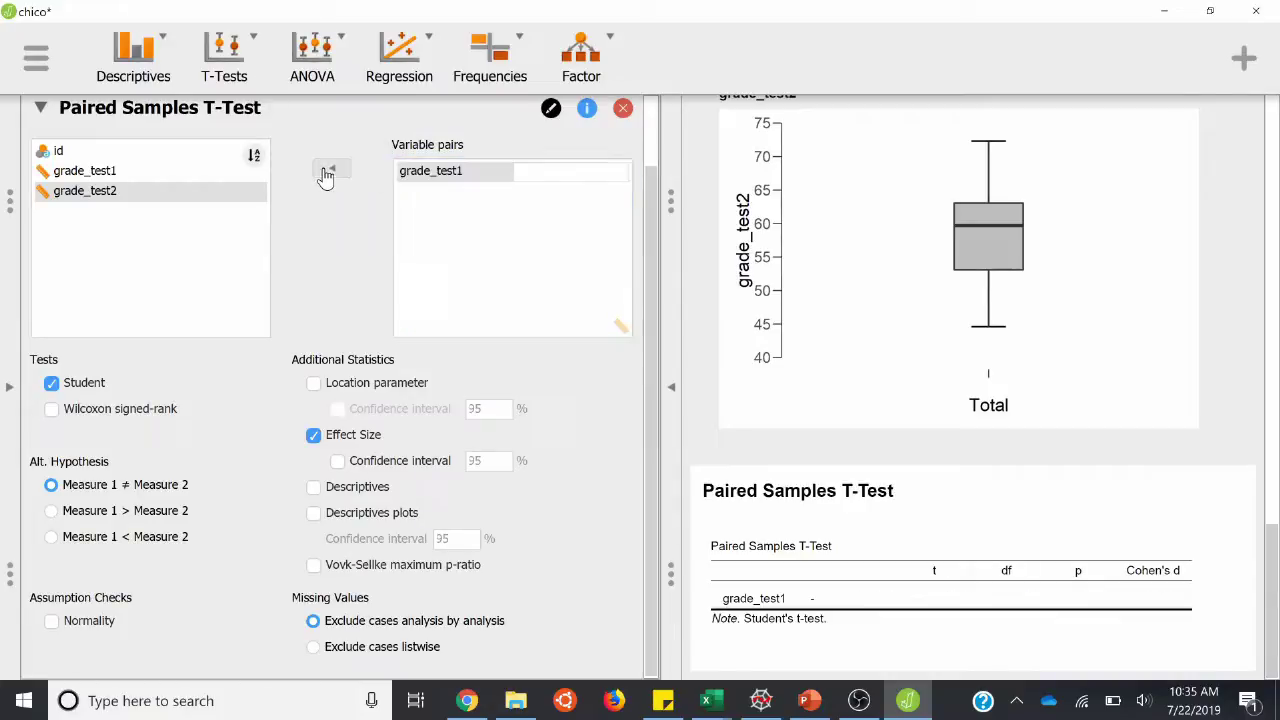
pyautogui.click(86, 196)
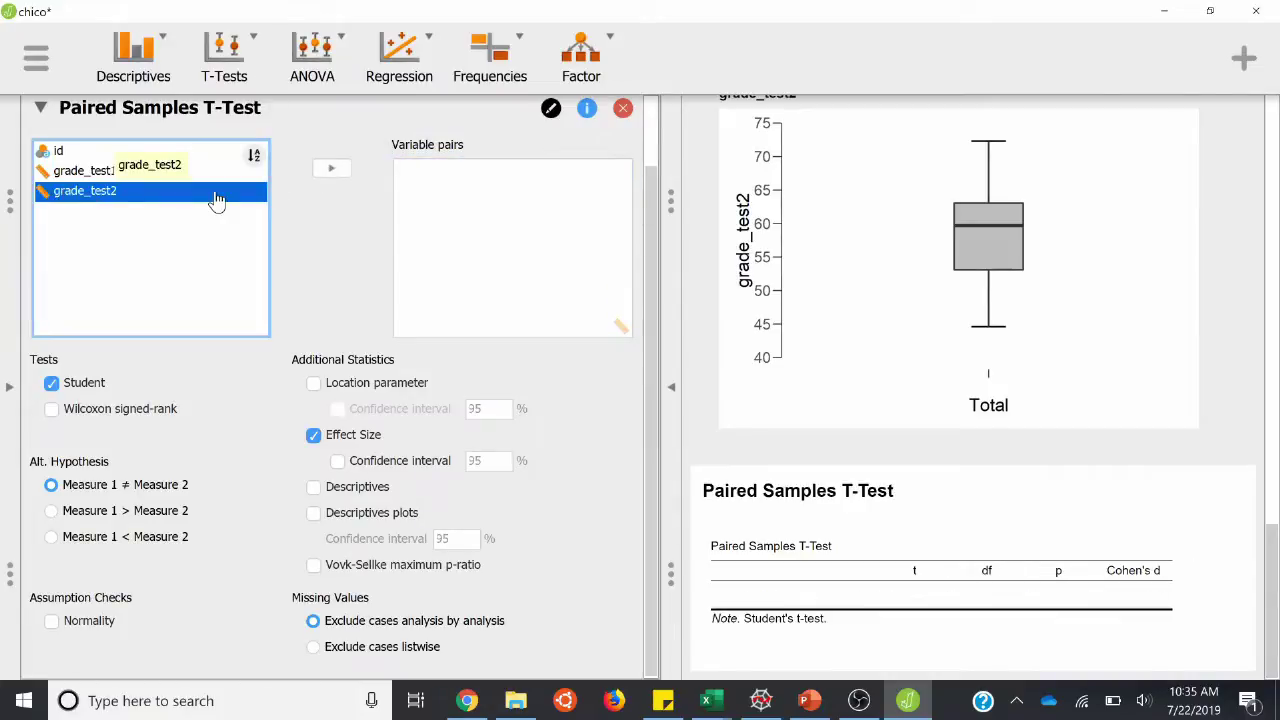
pyautogui.click(336, 170)
pyautogui.click(124, 178)
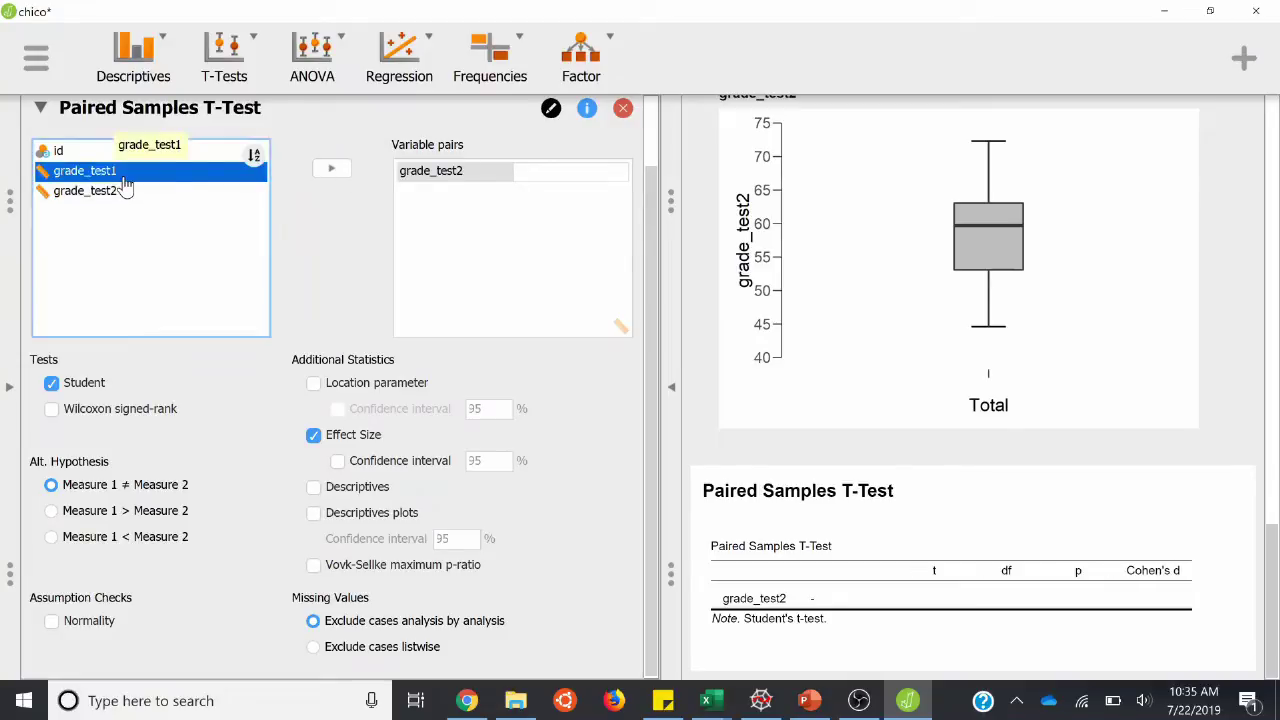
pyautogui.click(329, 172)
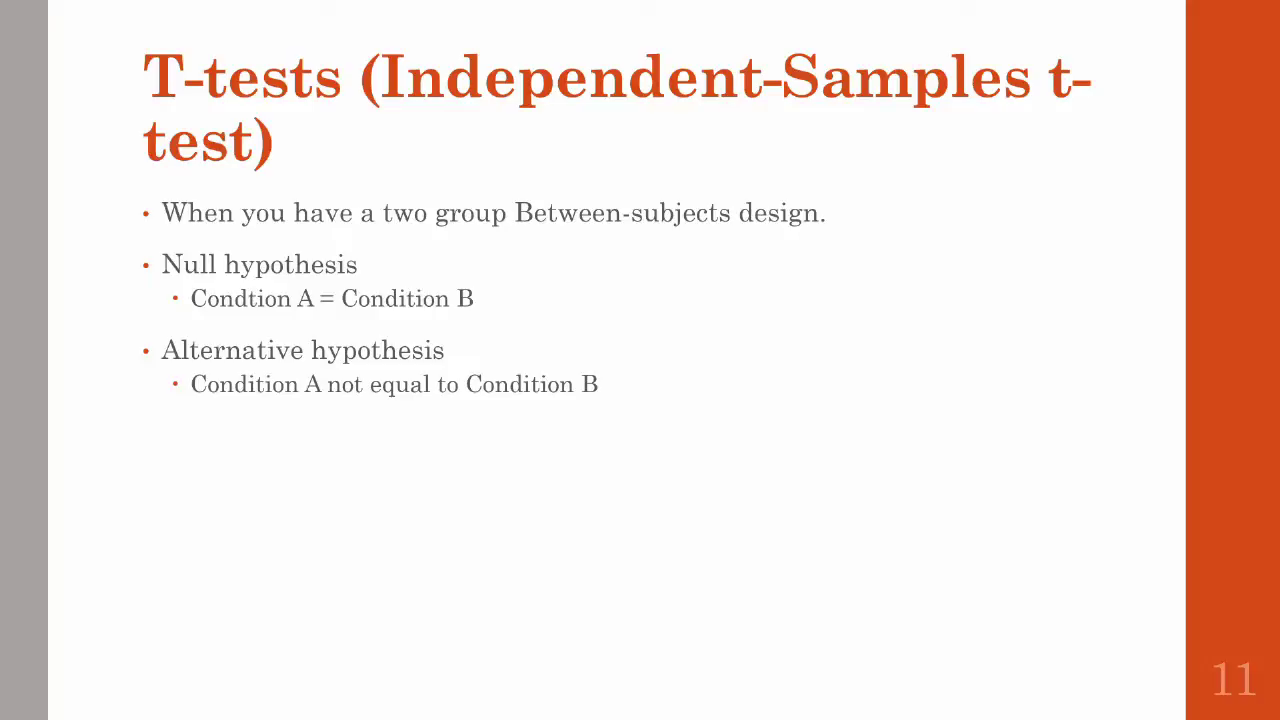
# - Advance the slide show to the How to in JASP slide for the independent-samples t-test, end the show and switch to JASP
pyautogui.press('Right')
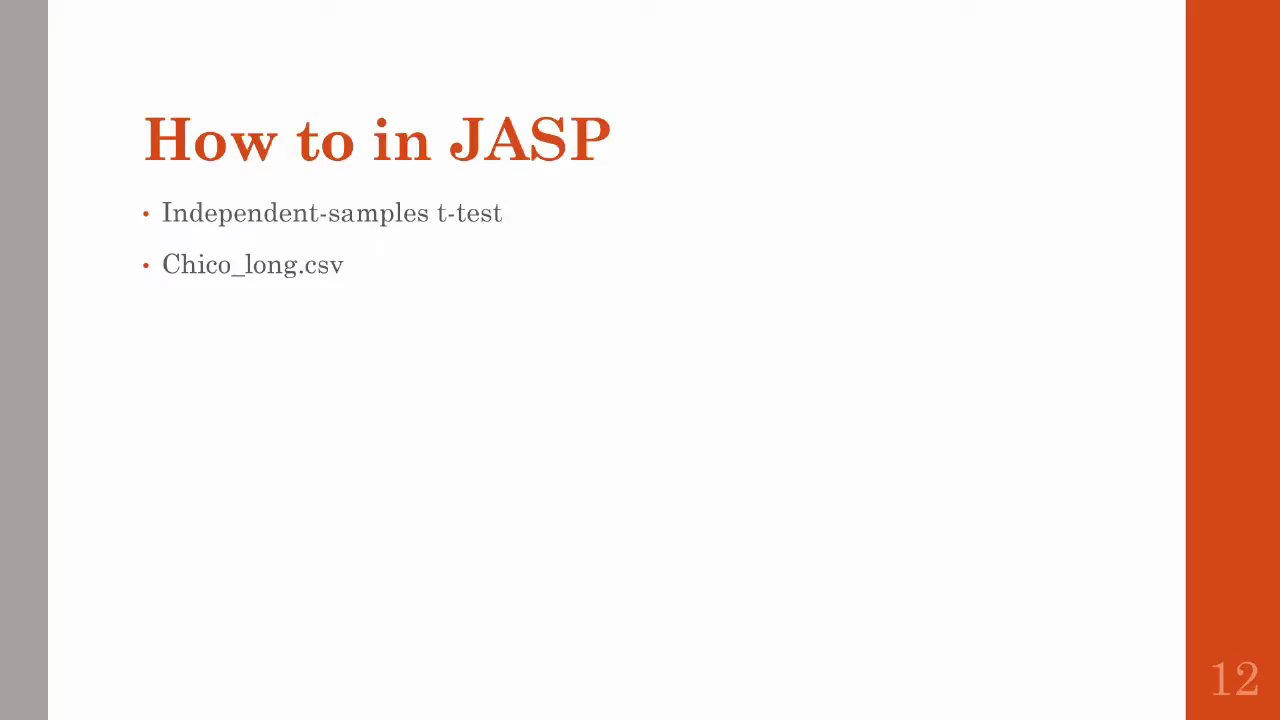
pyautogui.press('Escape')
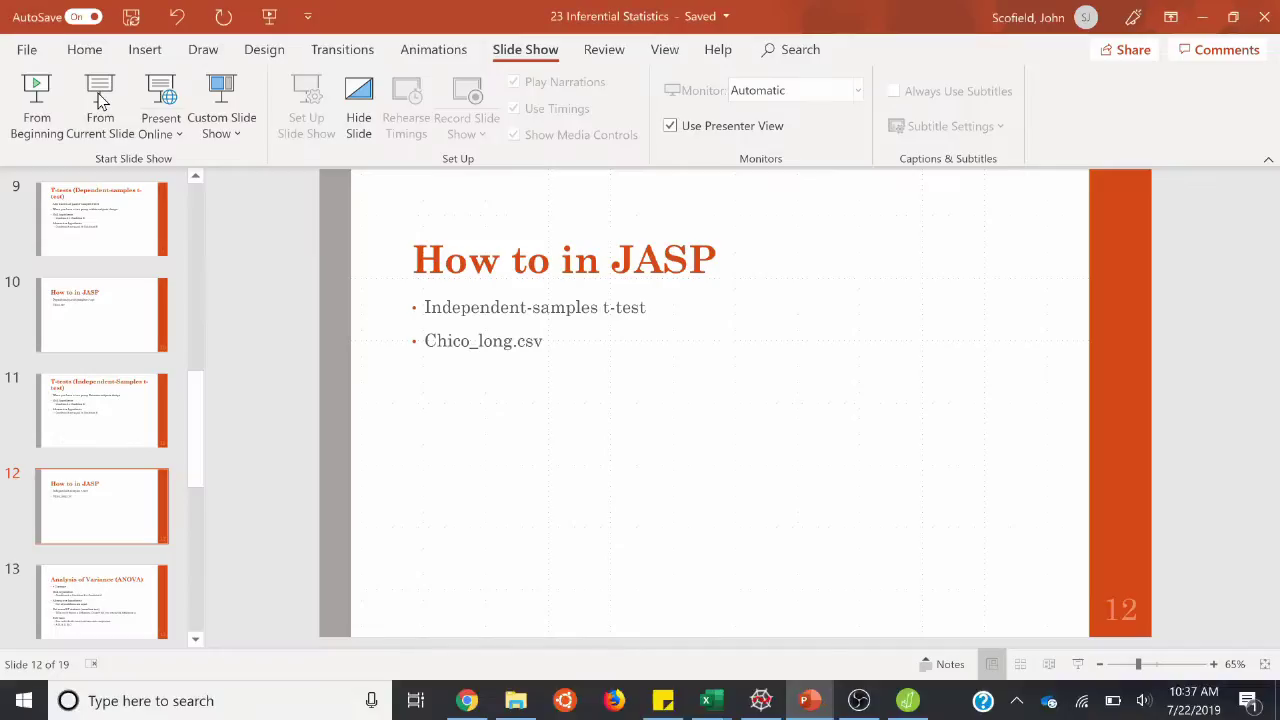
pyautogui.hotkey('alt', 'Tab')
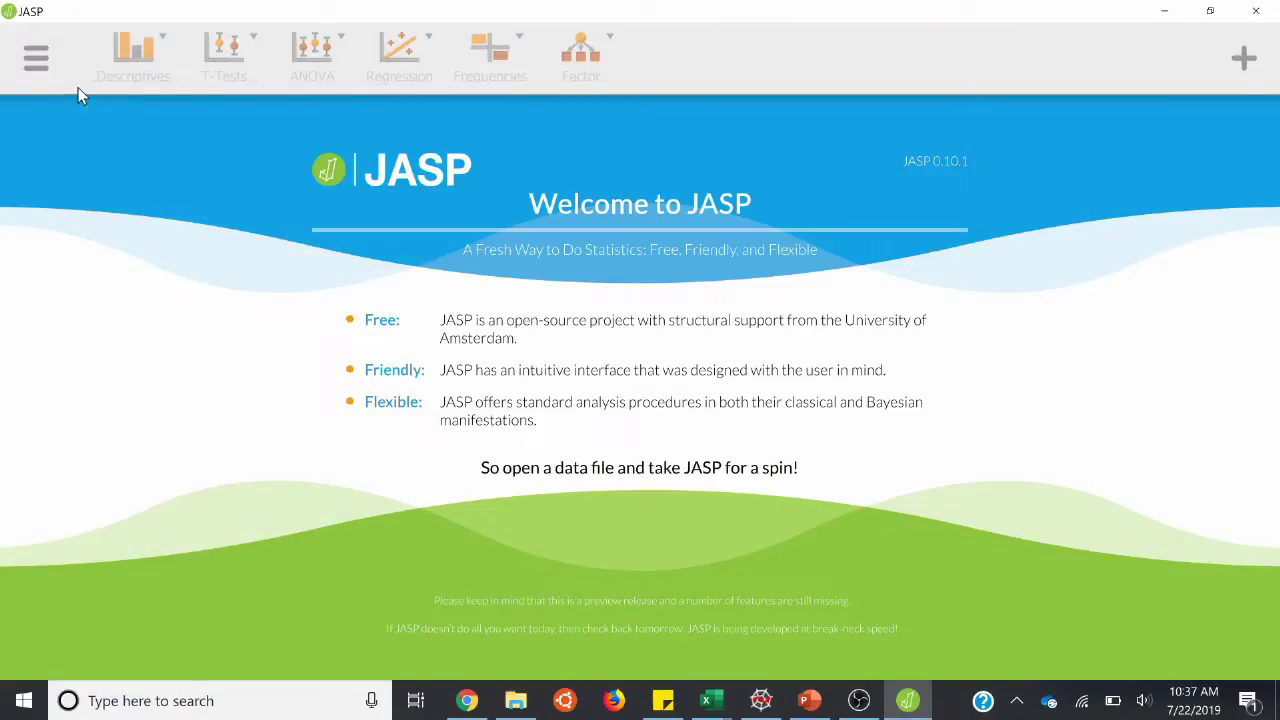
# - Open the chico_long data set from the data folder on the Desktop
pyautogui.click(44, 70)
pyautogui.click(55, 122)
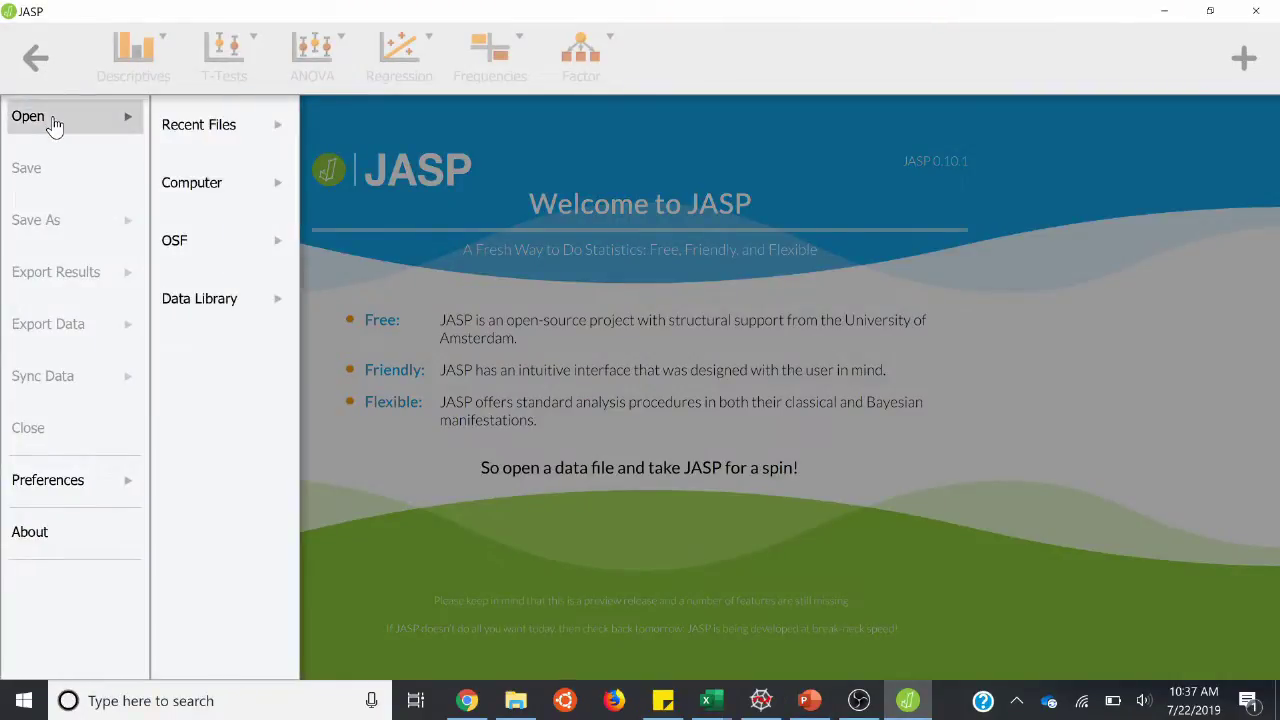
pyautogui.click(268, 174)
pyautogui.click(342, 161)
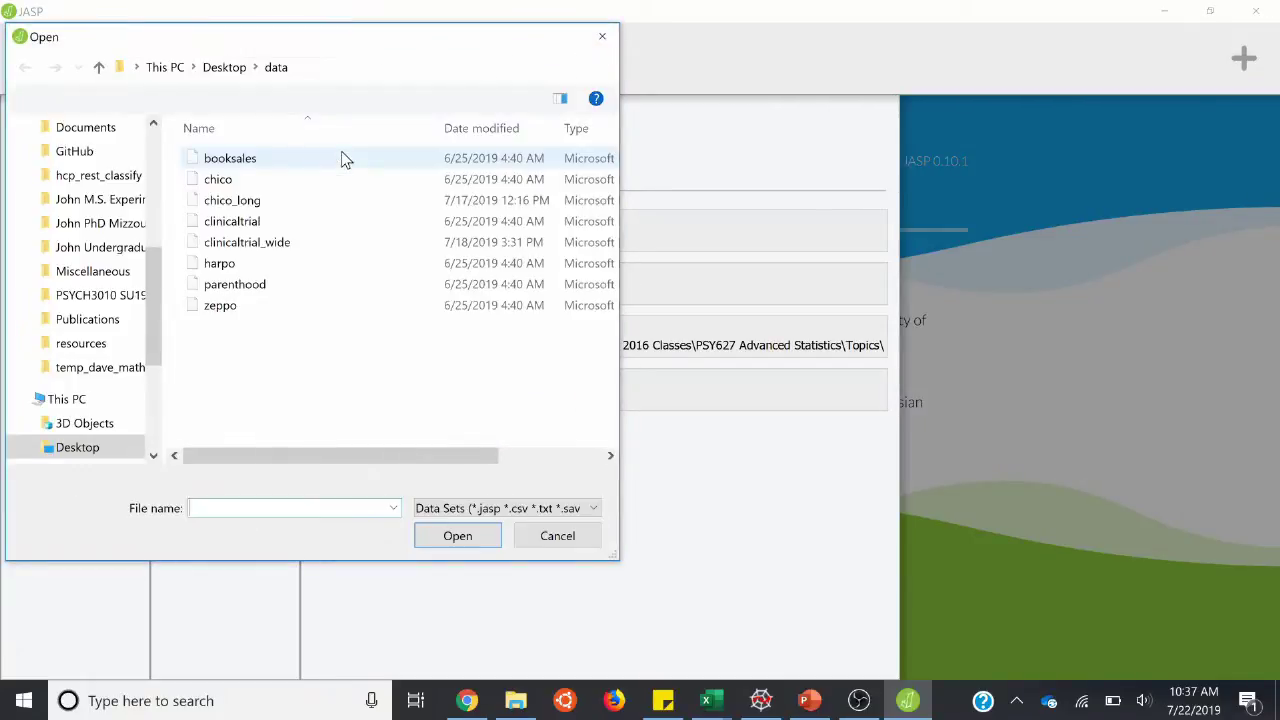
pyautogui.doubleClick(242, 206)
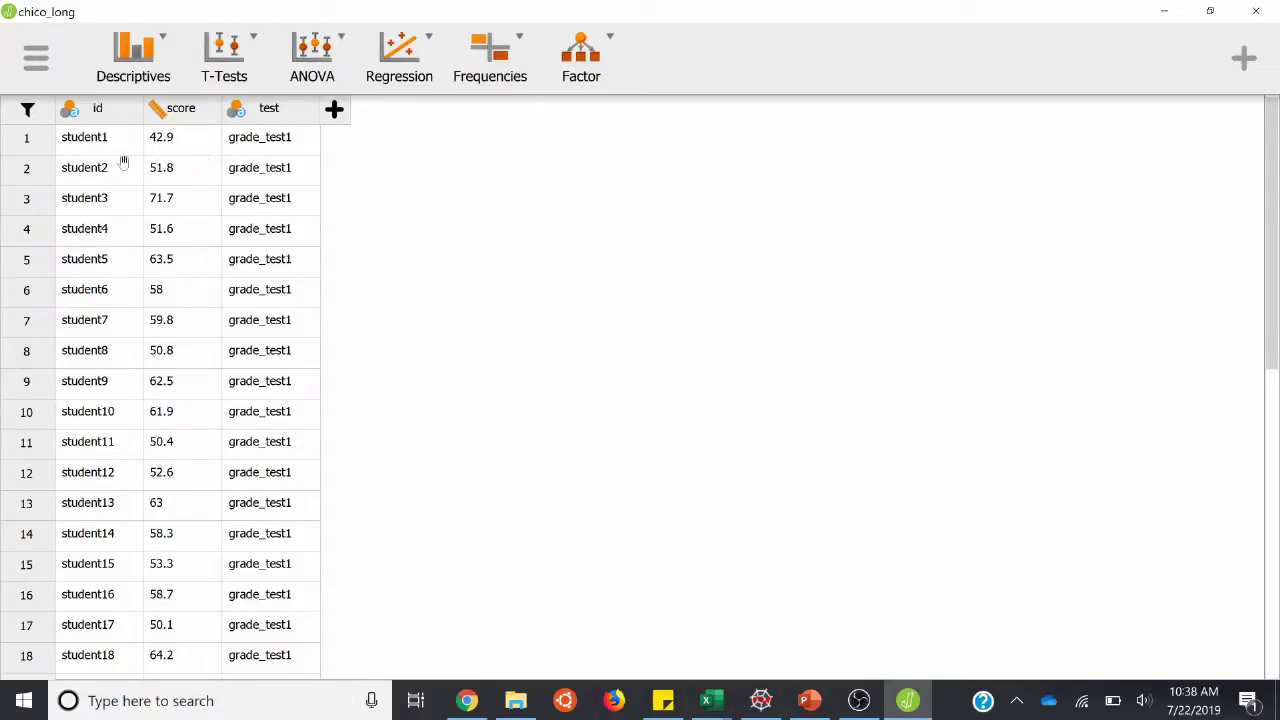
# - Look through the chico_long rows and add a Descriptive Statistics analysis with score as the variable
pyautogui.scroll(-6, 284, 392)
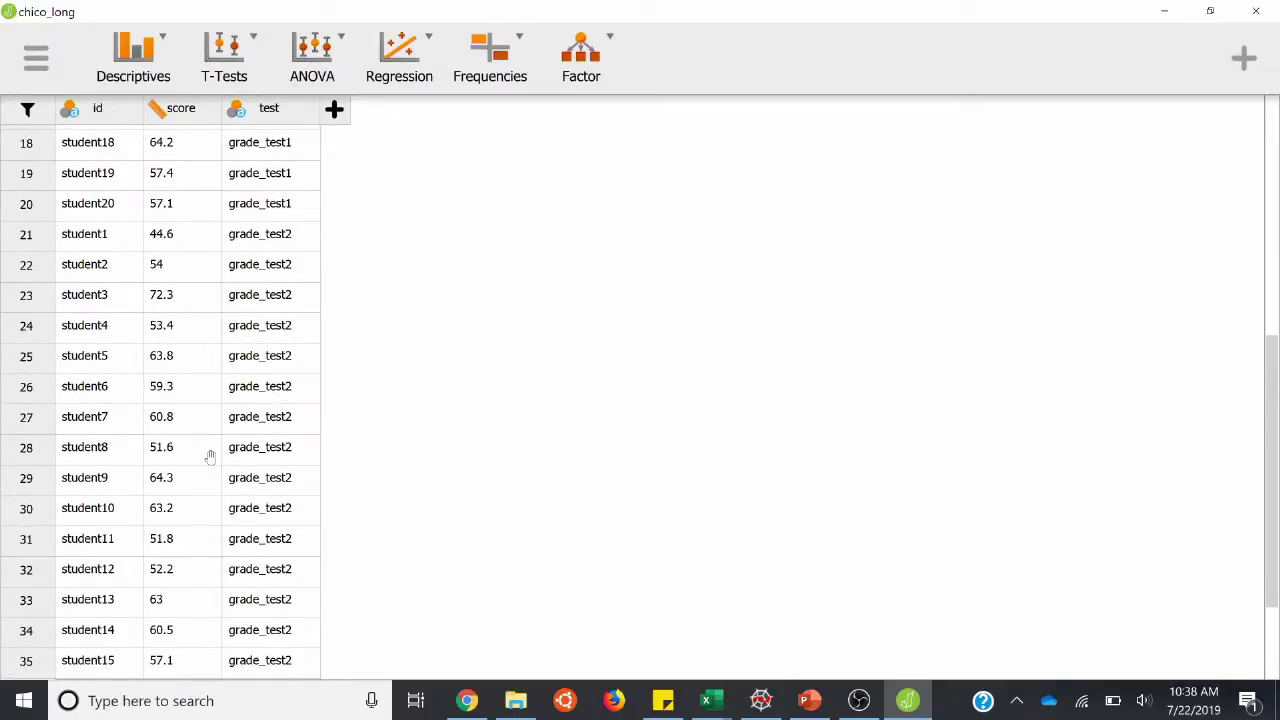
pyautogui.scroll(-2, 208, 466)
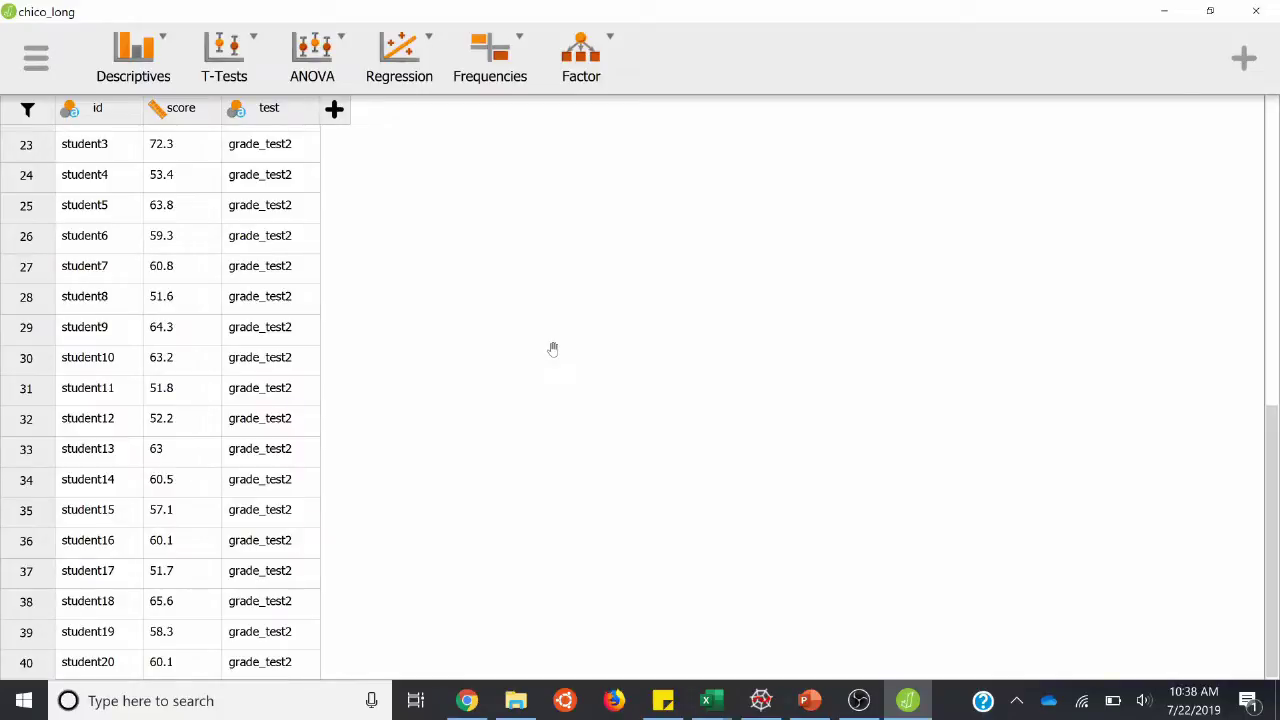
pyautogui.scroll(7, 553, 349)
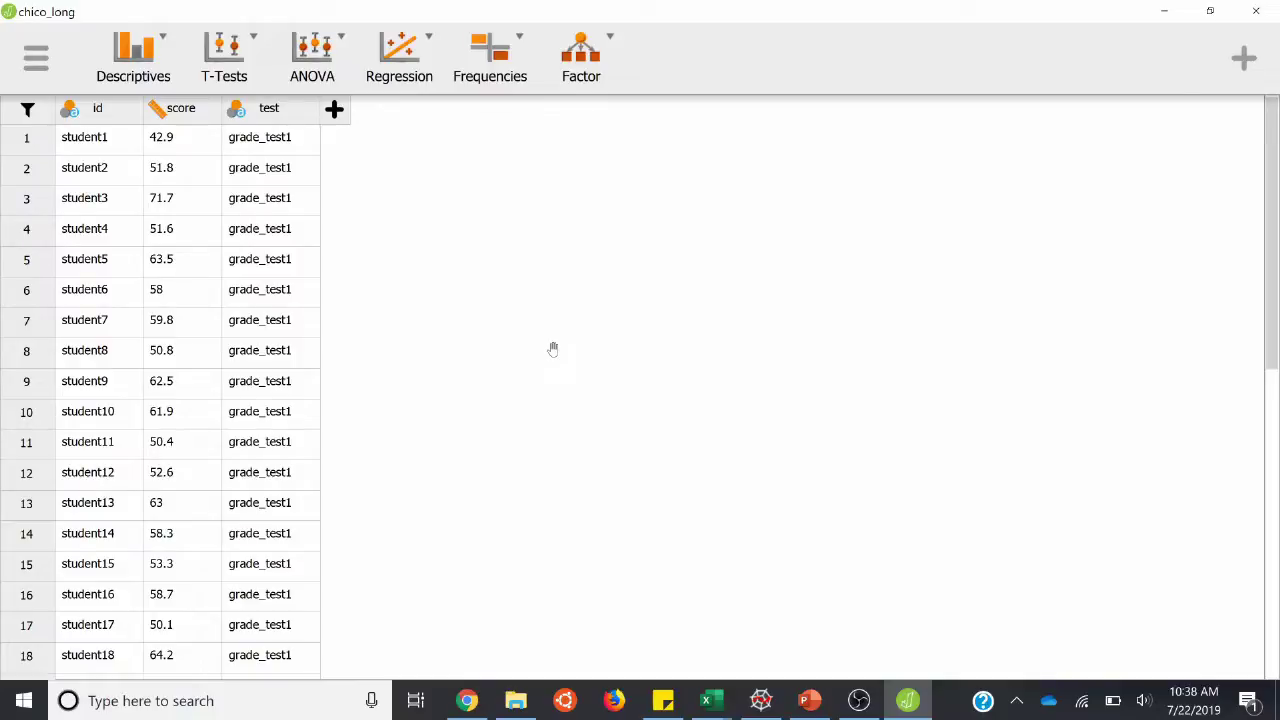
pyautogui.click(162, 75)
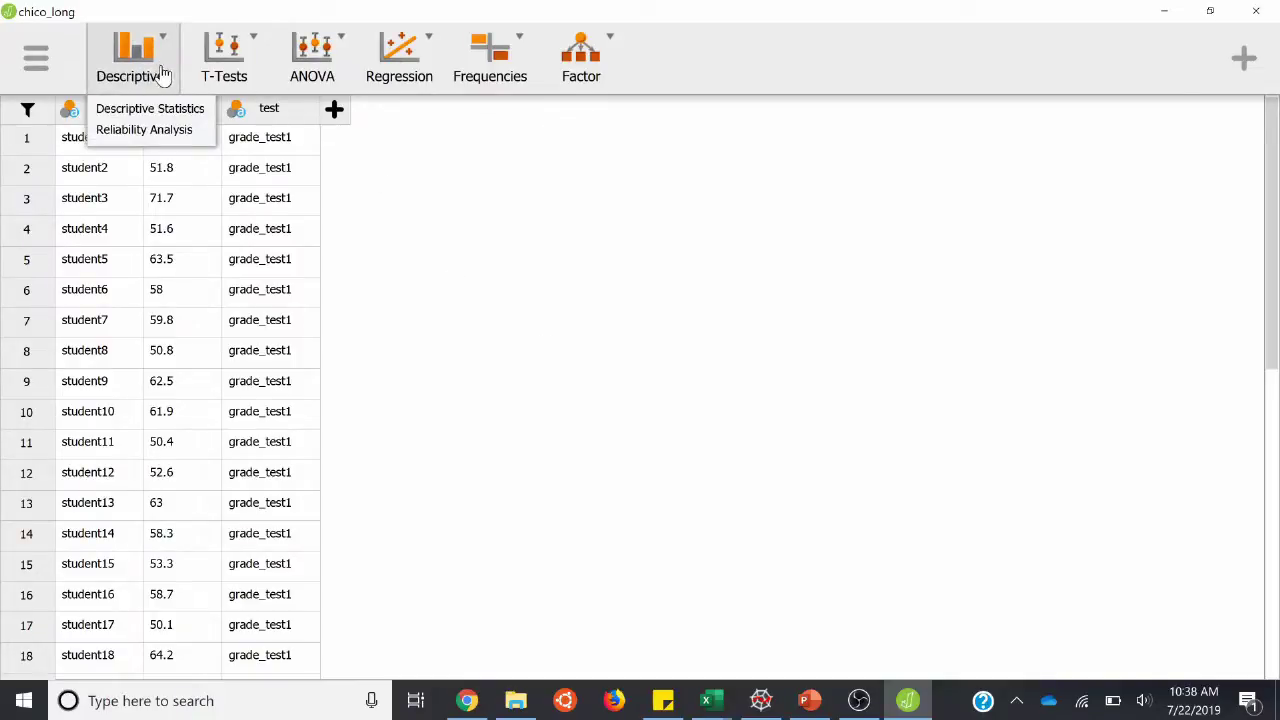
pyautogui.click(152, 112)
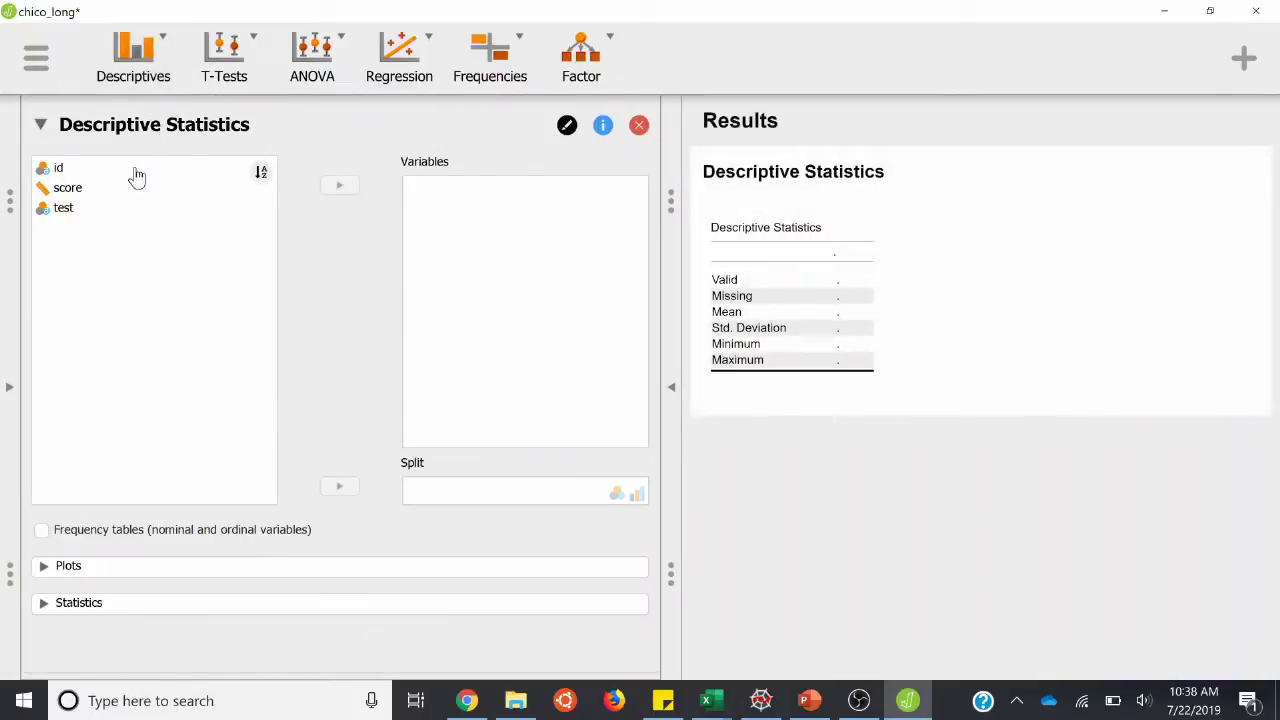
pyautogui.click(141, 196)
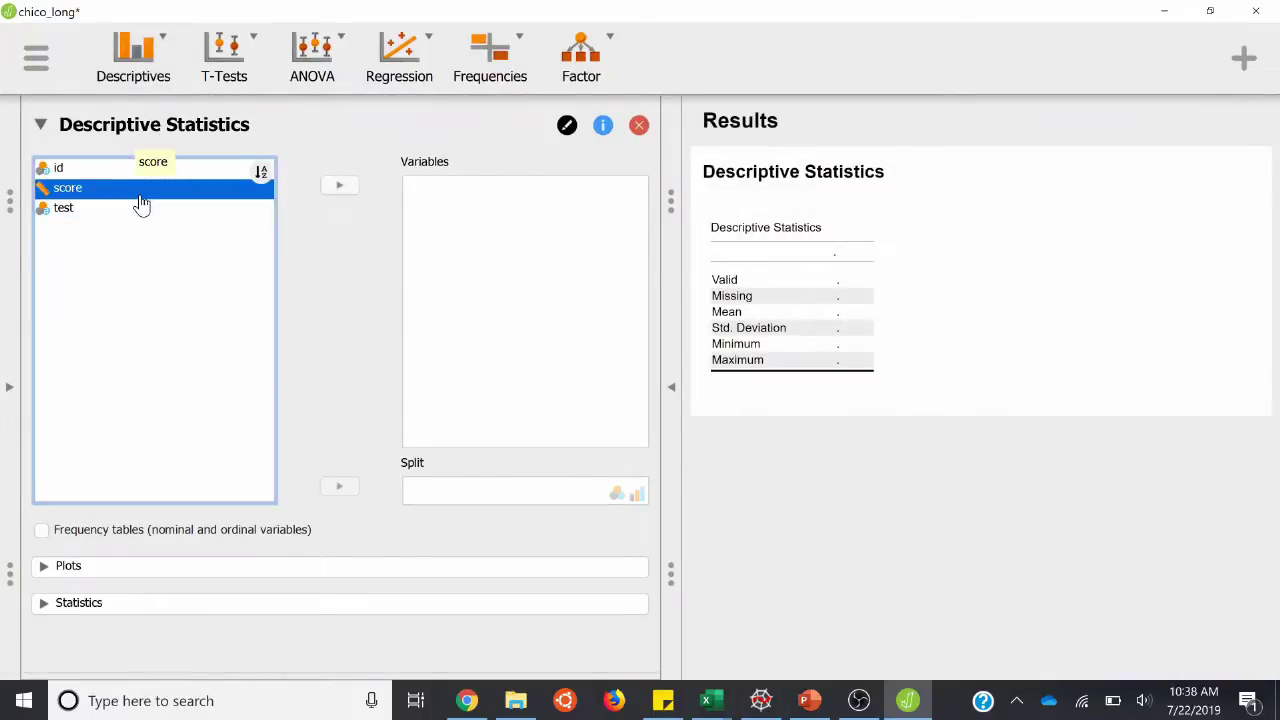
pyautogui.click(339, 190)
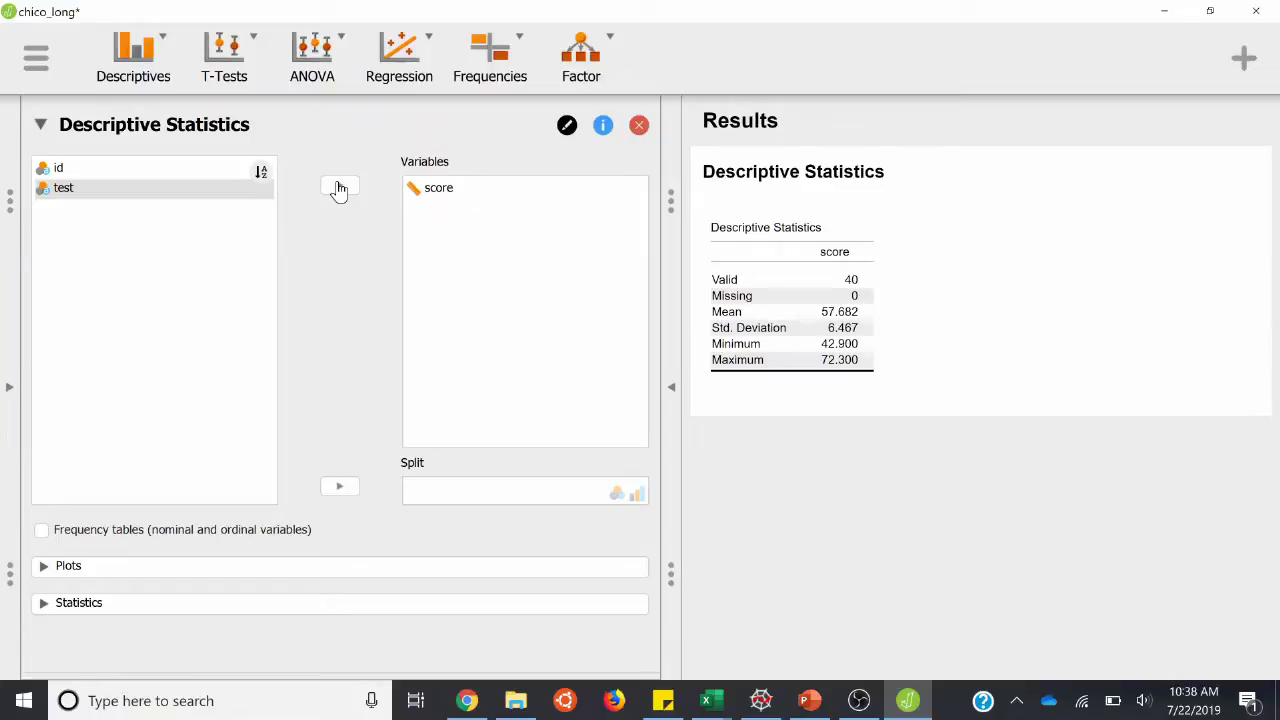
# - Check the test column in the data table and split the descriptive statistics of score by test
pyautogui.click(10, 389)
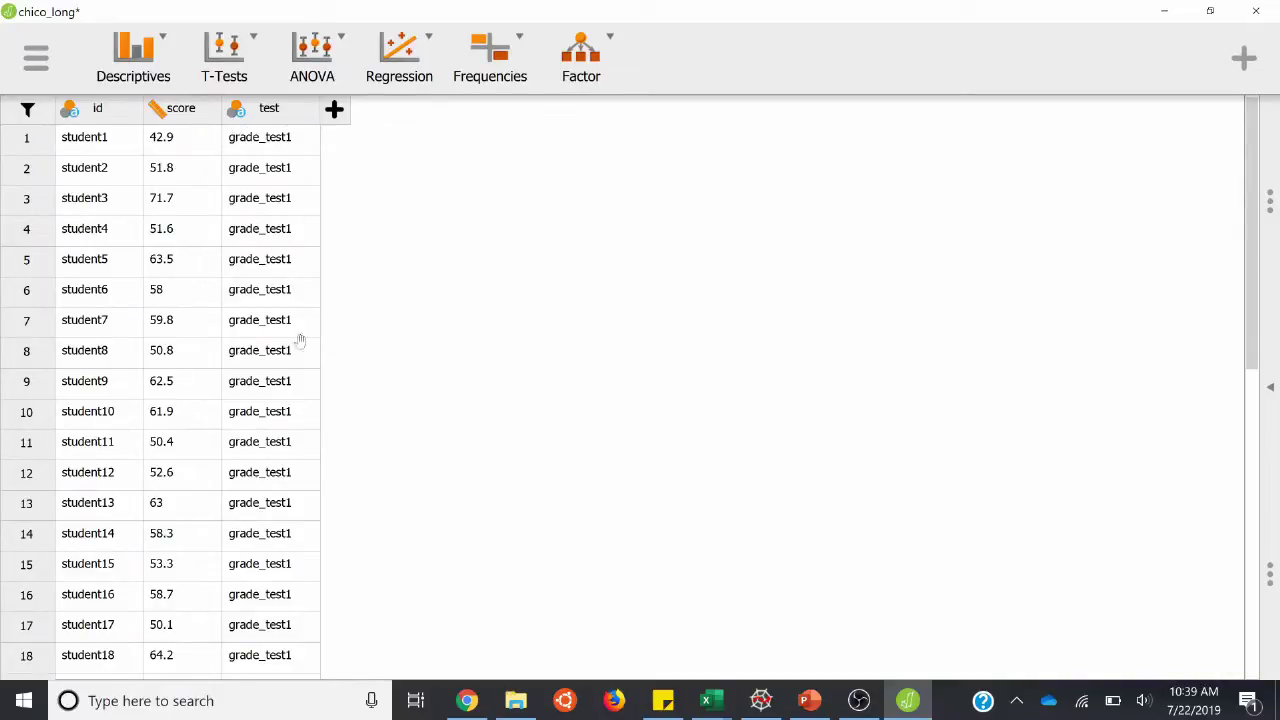
pyautogui.click(1273, 381)
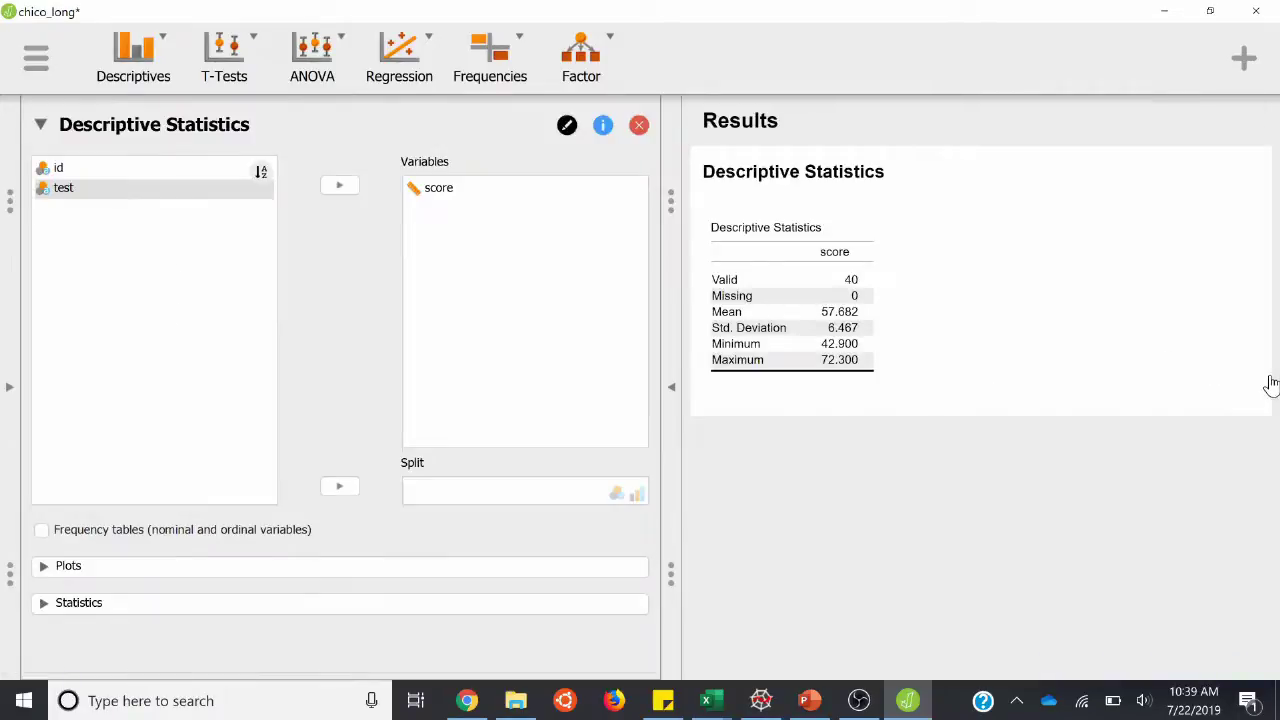
pyautogui.click(88, 192)
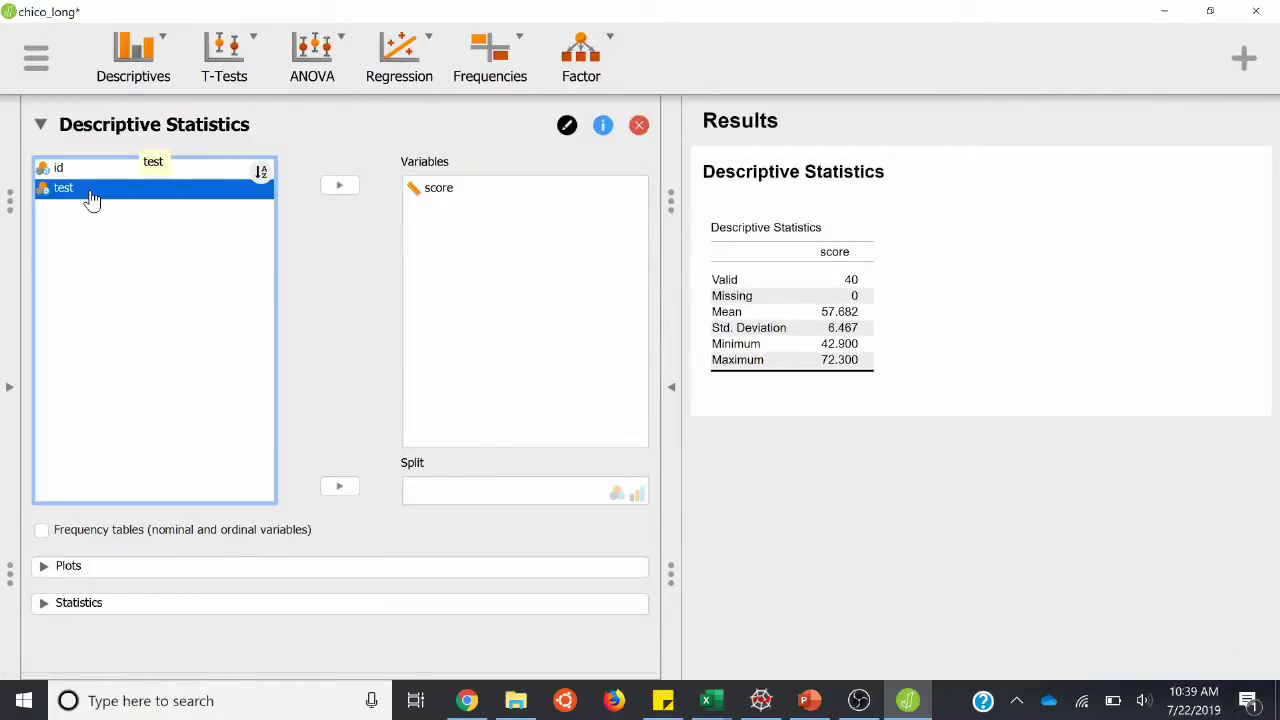
pyautogui.click(339, 487)
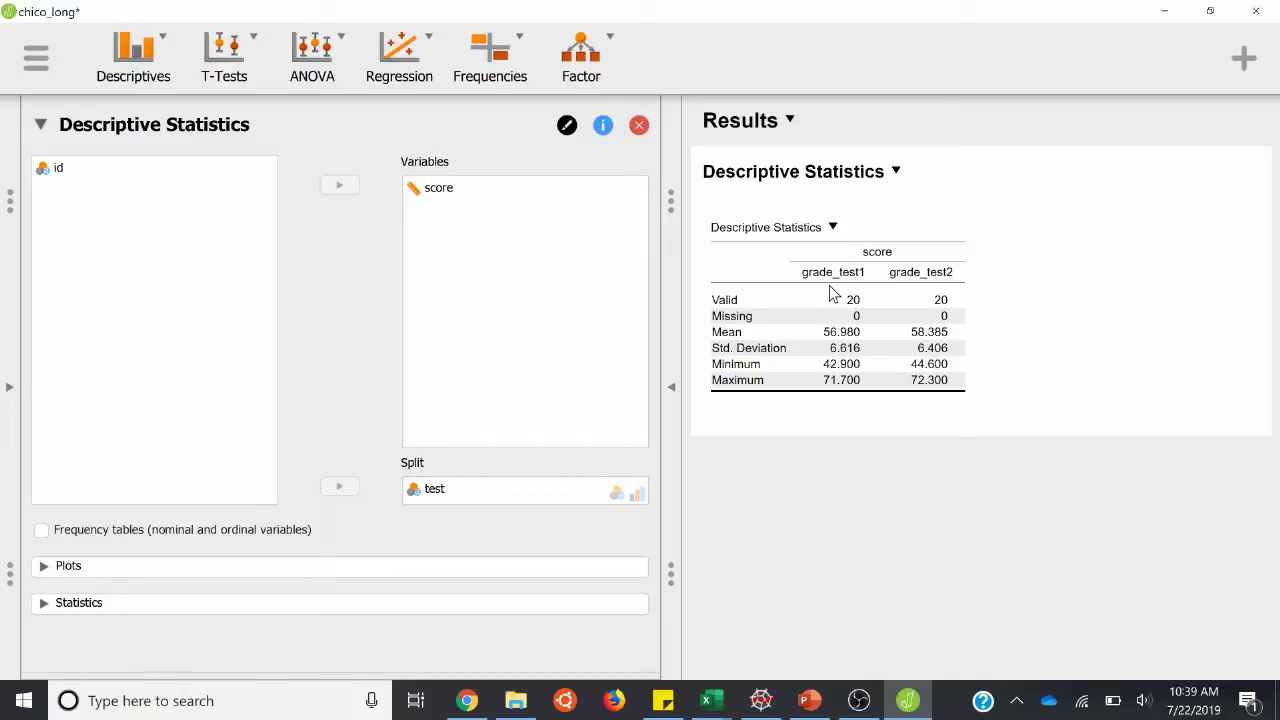
# - Add distribution plots and boxplots of score, split by test, to the Descriptive Statistics analysis
pyautogui.click(45, 567)
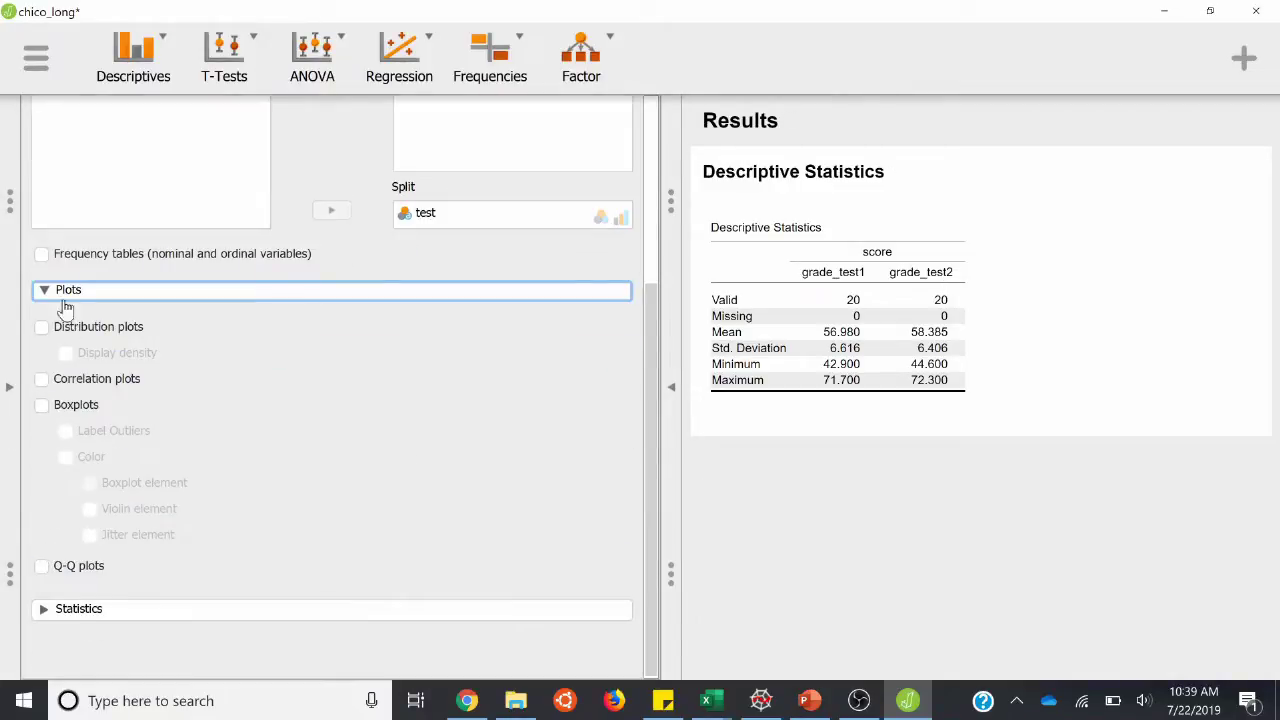
pyautogui.click(42, 326)
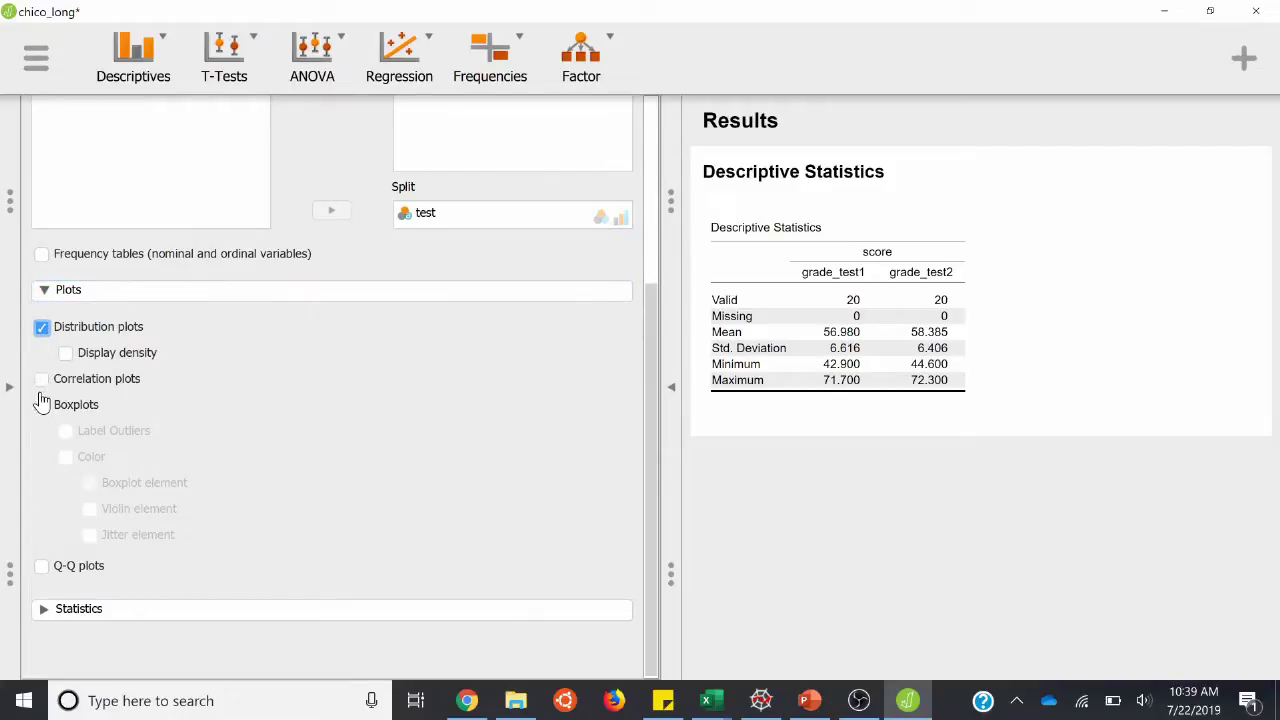
pyautogui.click(41, 406)
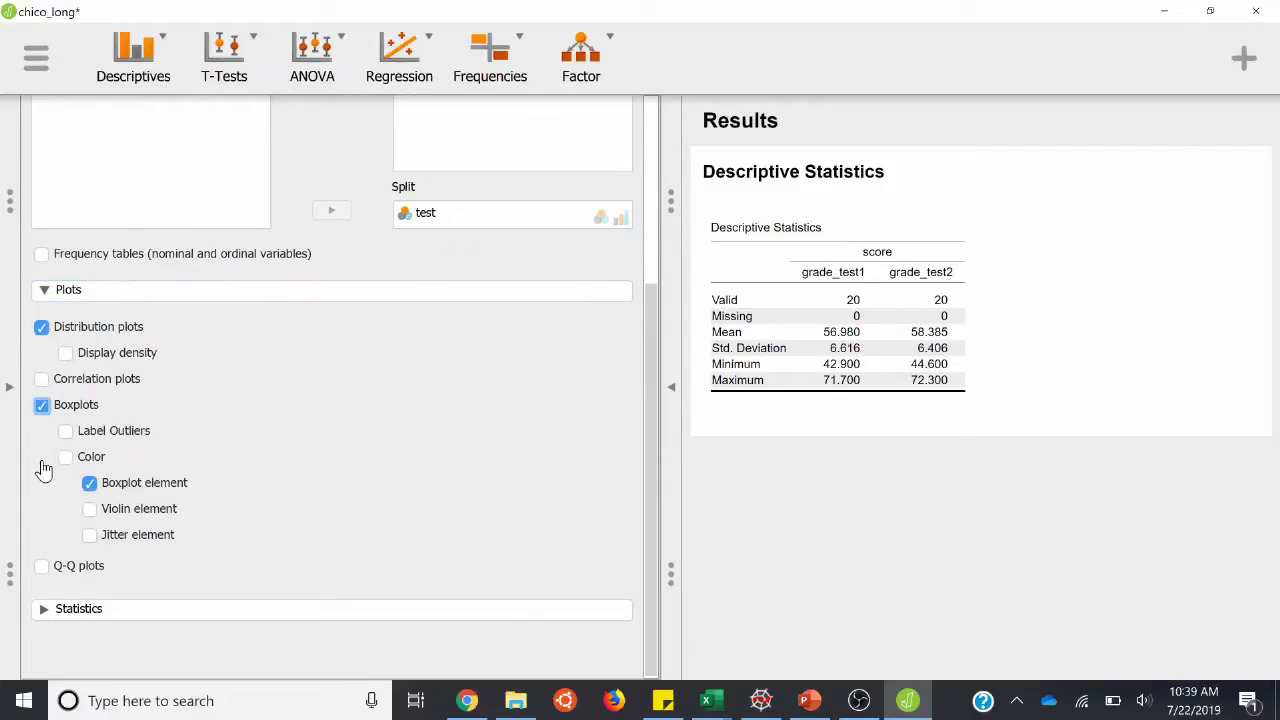
# - Add the median, mode, variance and range to the descriptive statistics of score and collapse the analysis settings
pyautogui.click(44, 609)
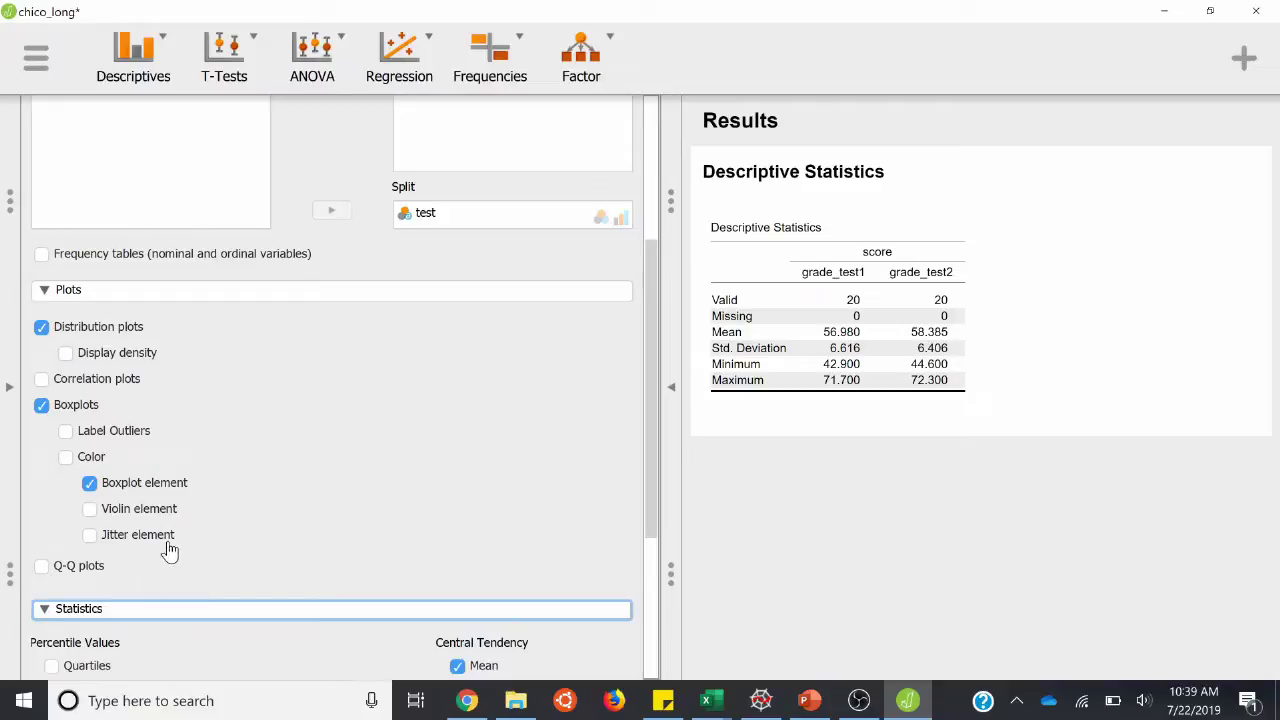
pyautogui.scroll(-3, 896, 613)
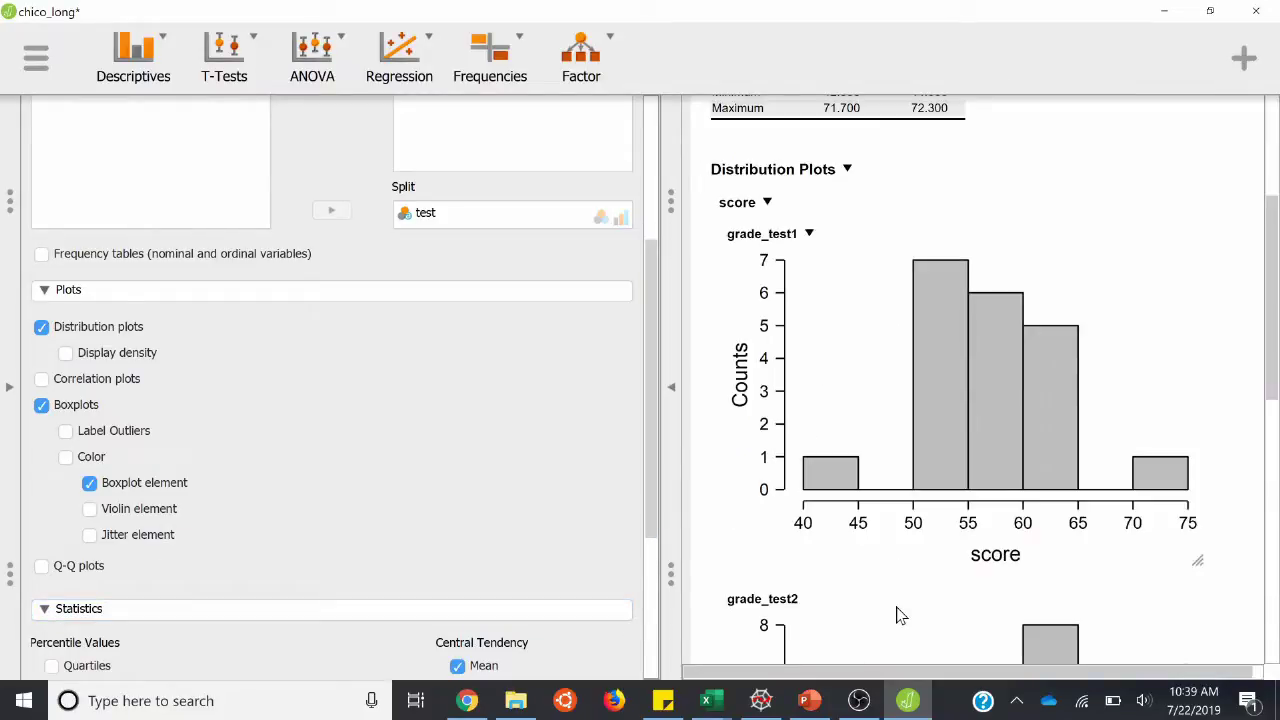
pyautogui.scroll(-8, 897, 612)
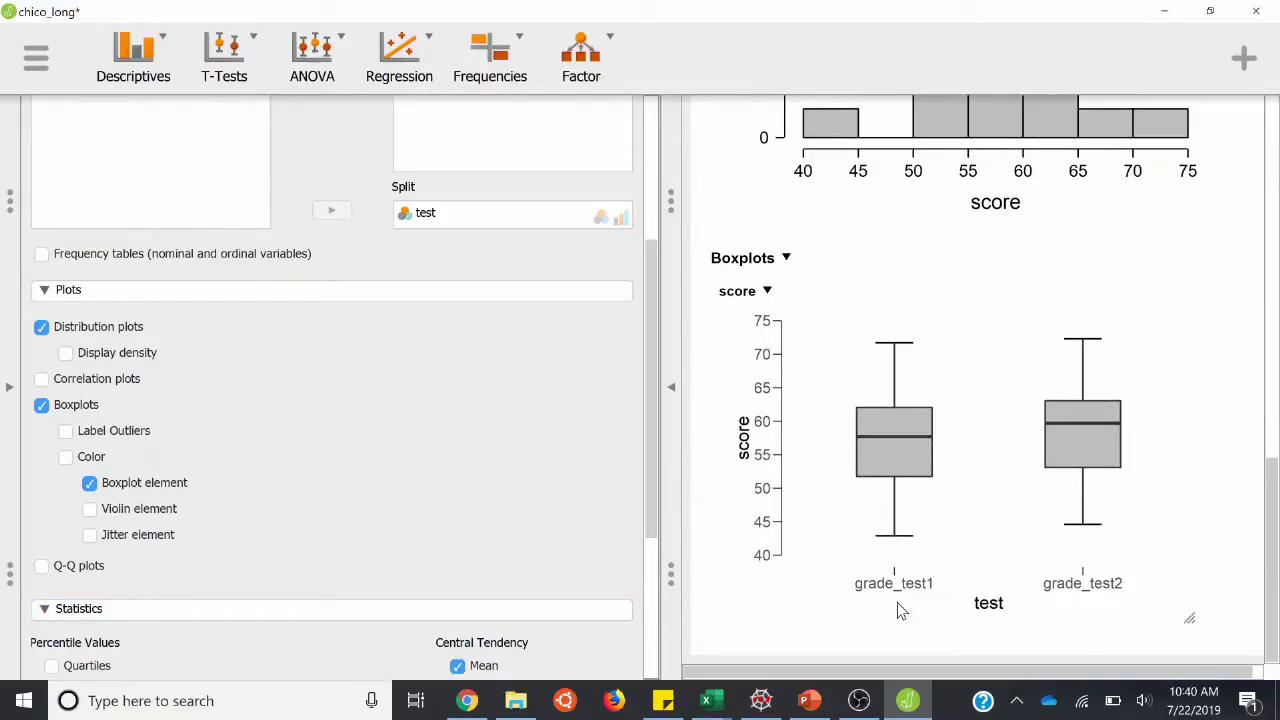
pyautogui.scroll(-3, 38, 590)
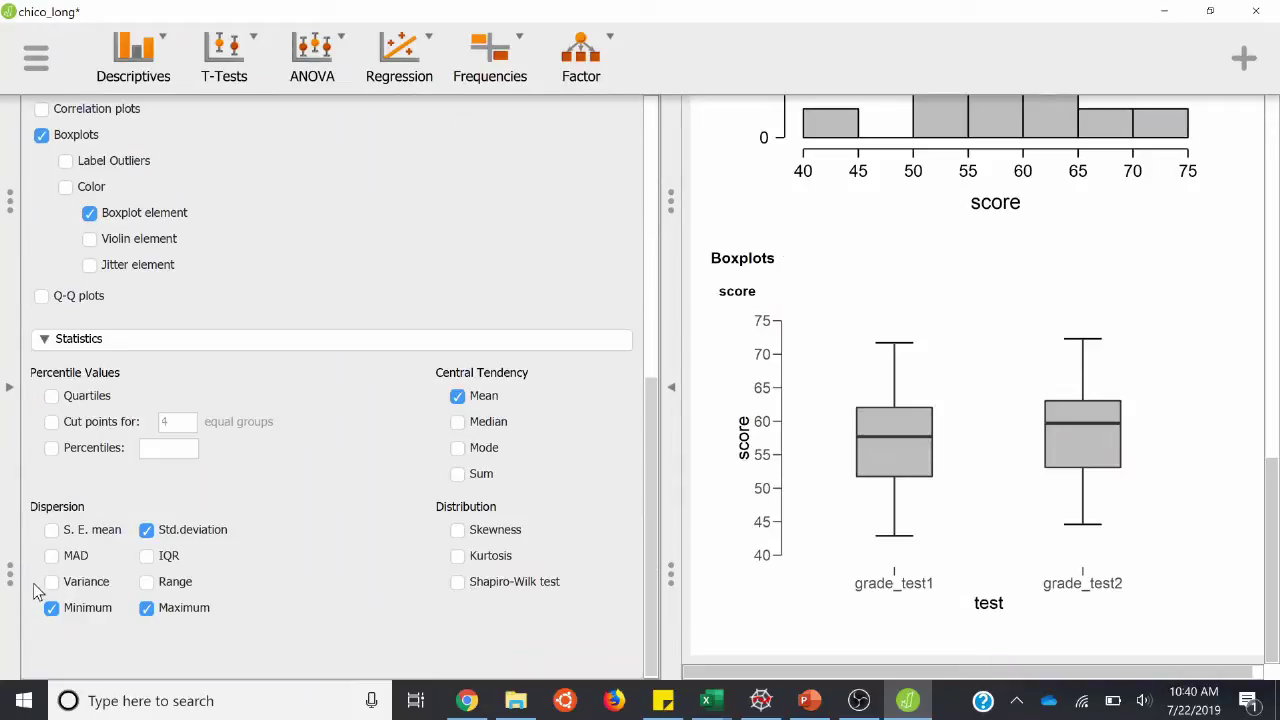
pyautogui.click(458, 422)
pyautogui.click(458, 447)
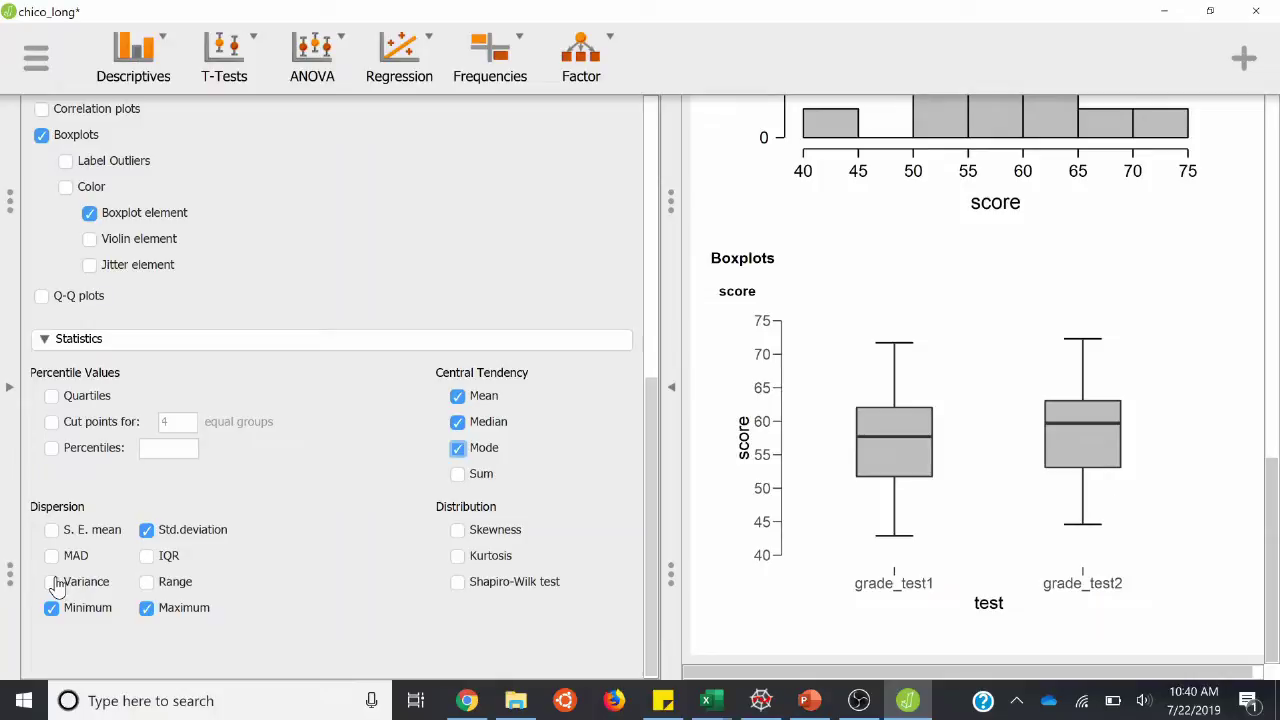
pyautogui.click(52, 582)
pyautogui.click(147, 582)
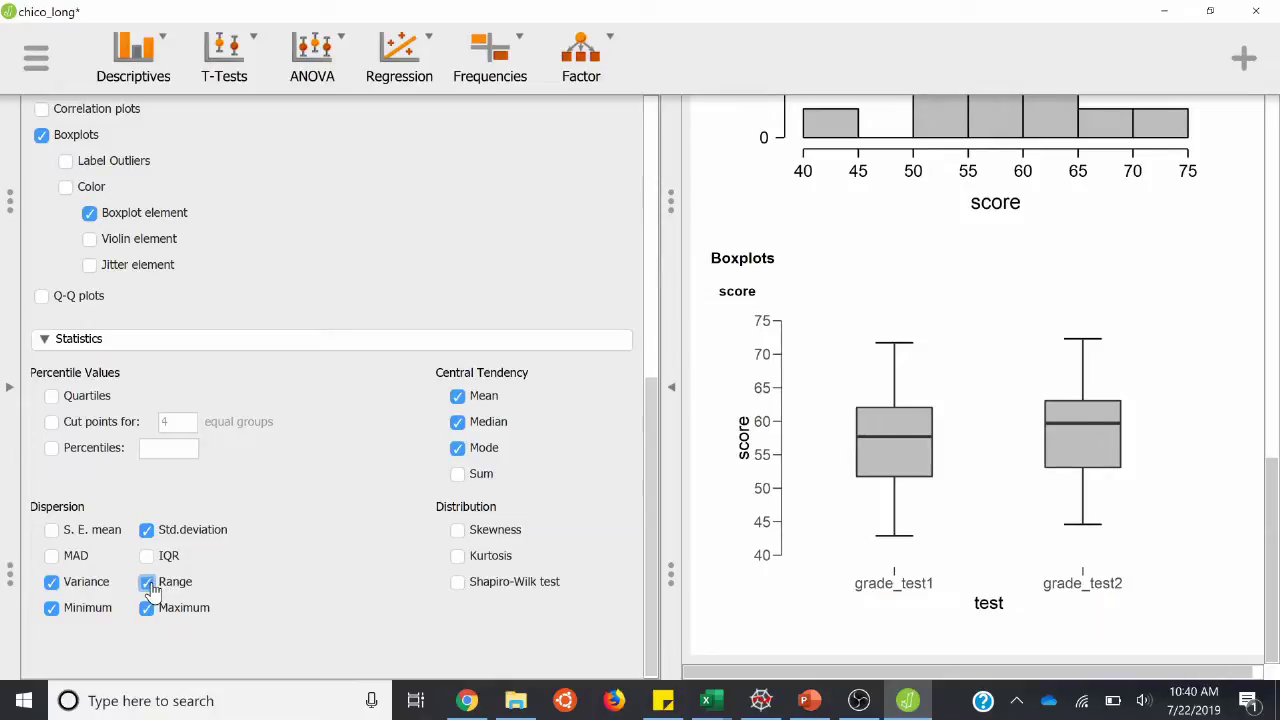
pyautogui.scroll(6, 353, 368)
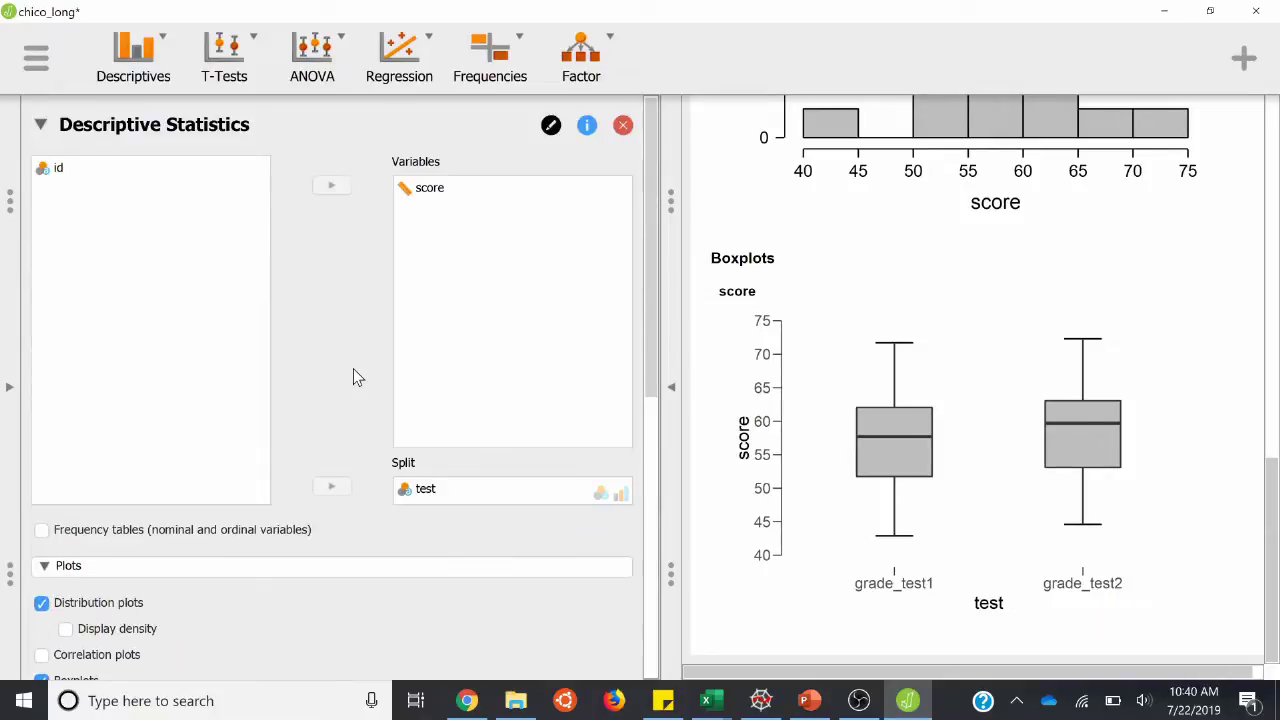
pyautogui.click(41, 127)
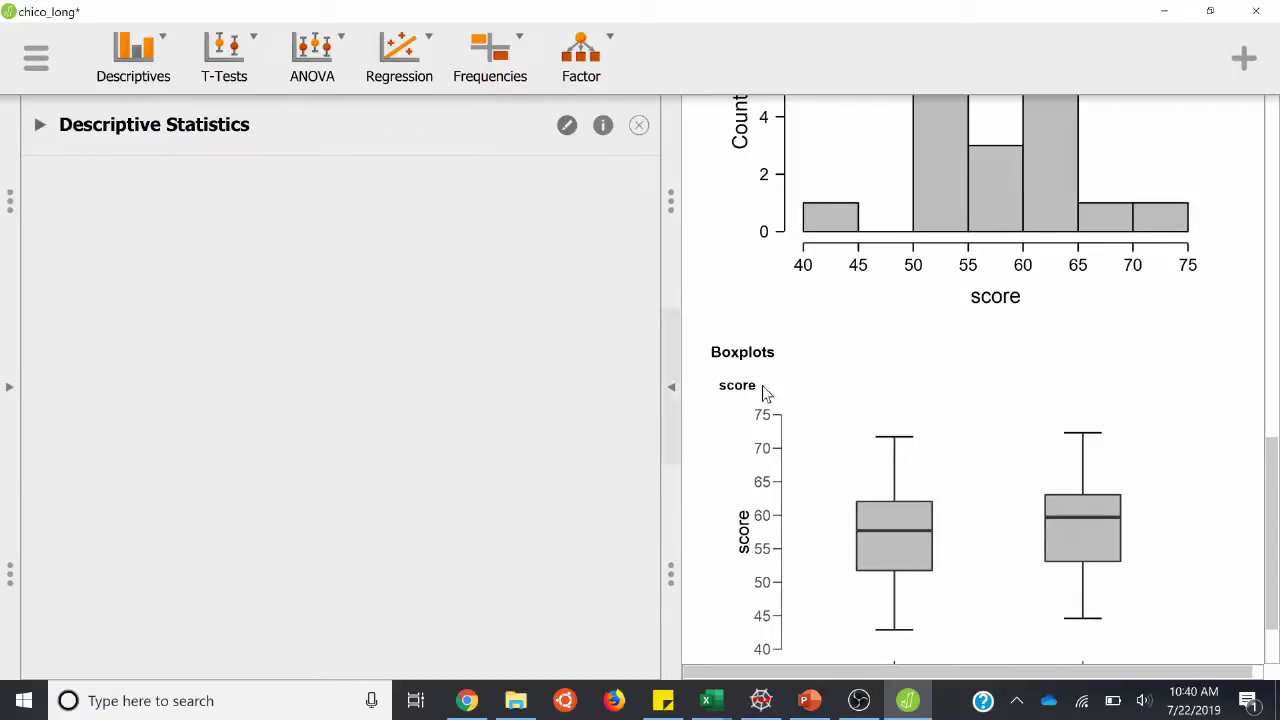
pyautogui.scroll(10, 927, 550)
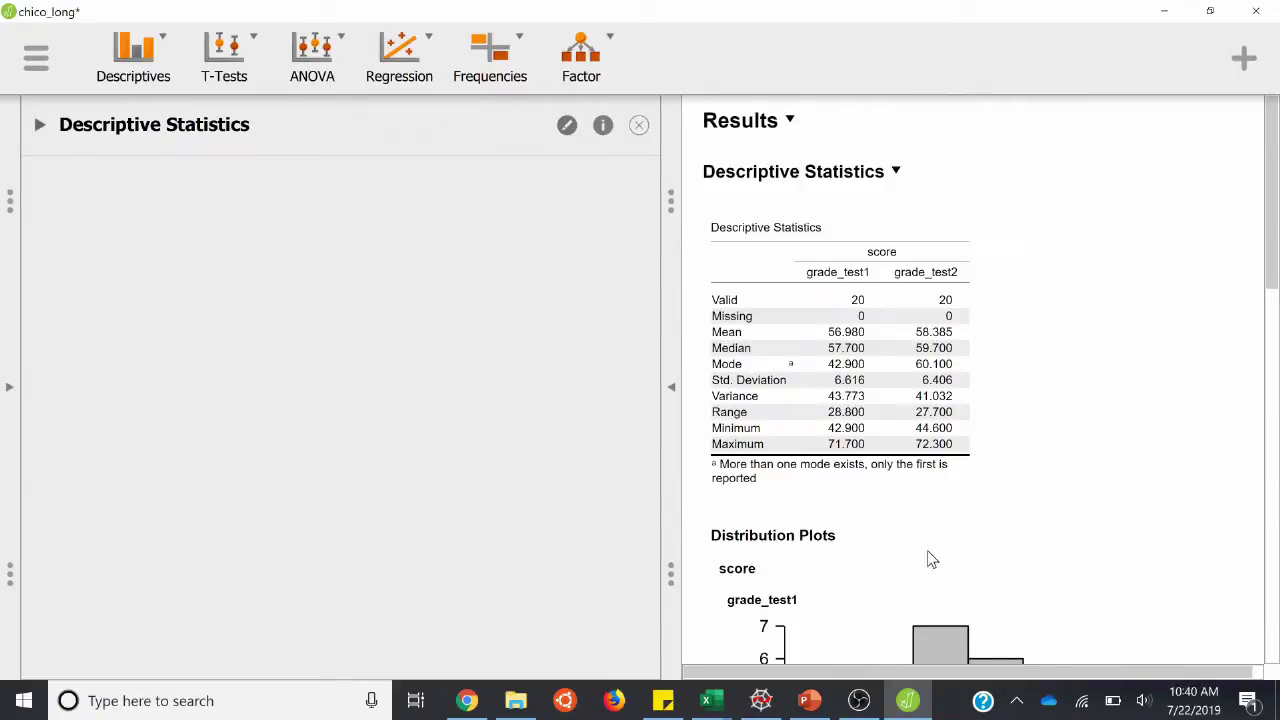
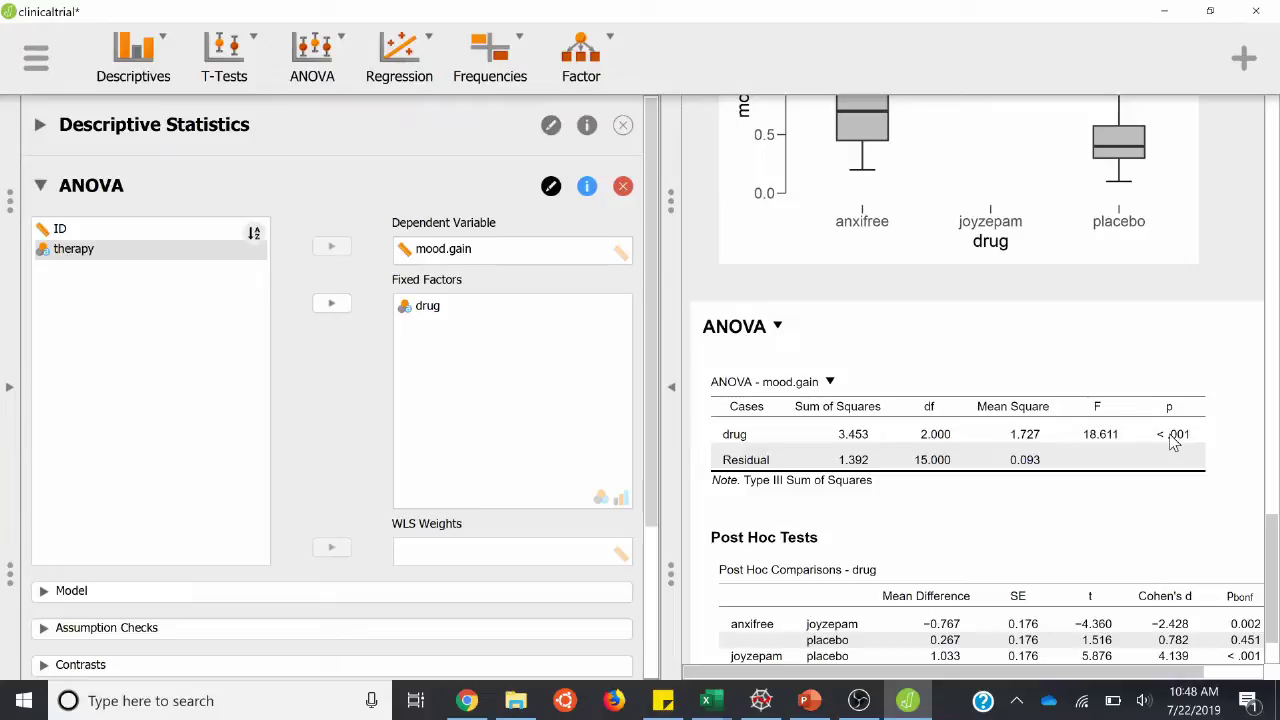
# - Examine the ANOVA table for mood.gain and the drug post hoc comparisons against the boxplots of mood.gain by drug
pyautogui.scroll(3, 1174, 443)
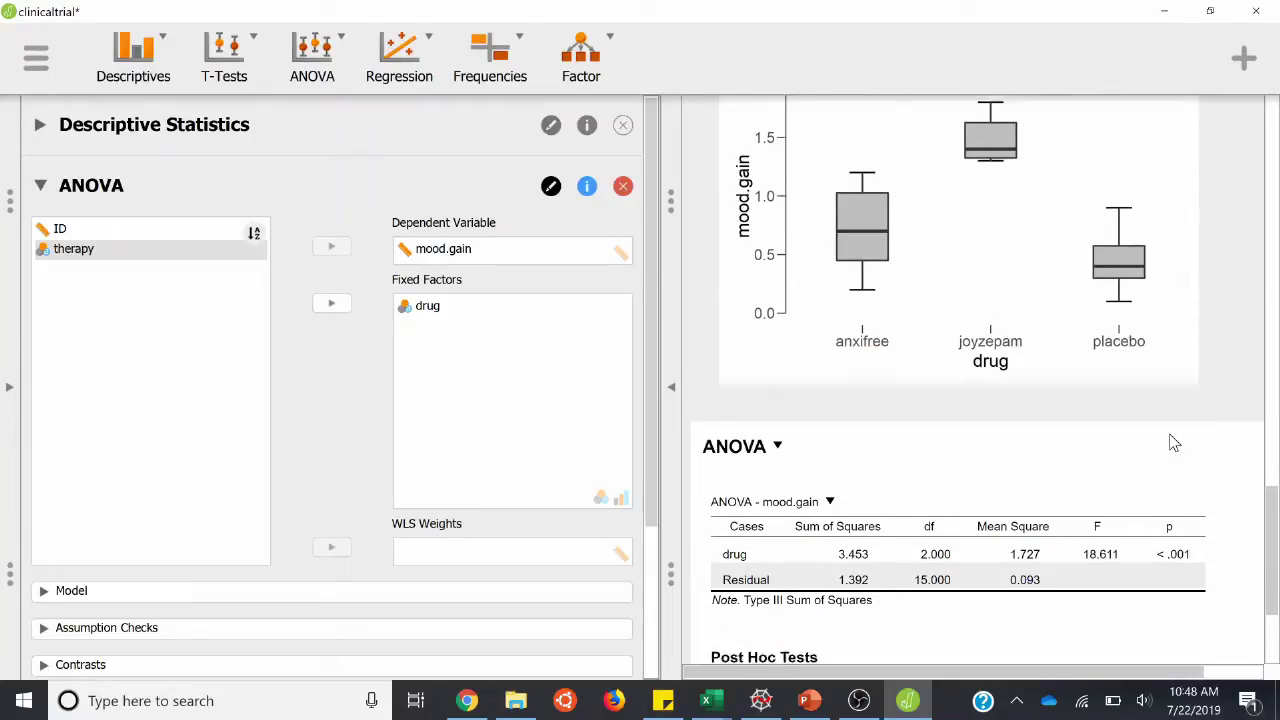
pyautogui.scroll(-4, 1174, 443)
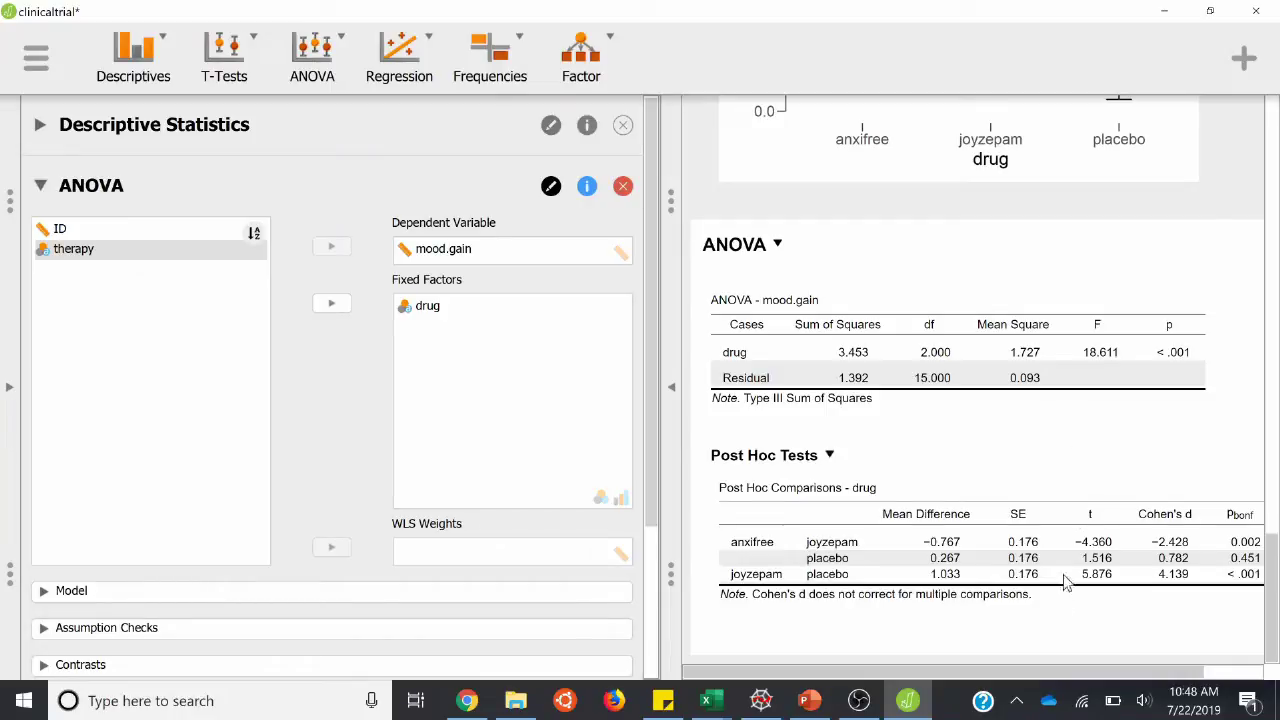
pyautogui.moveTo(1122, 680); pyautogui.dragTo(1141, 680)
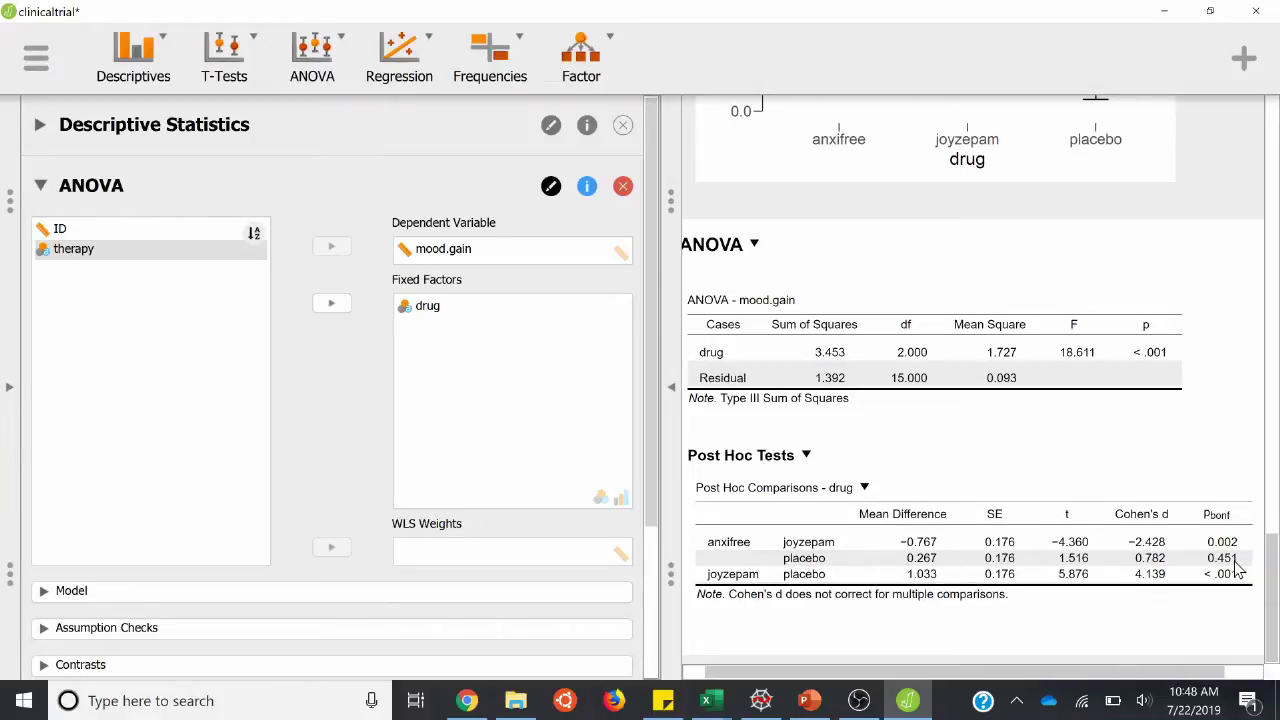
pyautogui.scroll(5, 1236, 566)
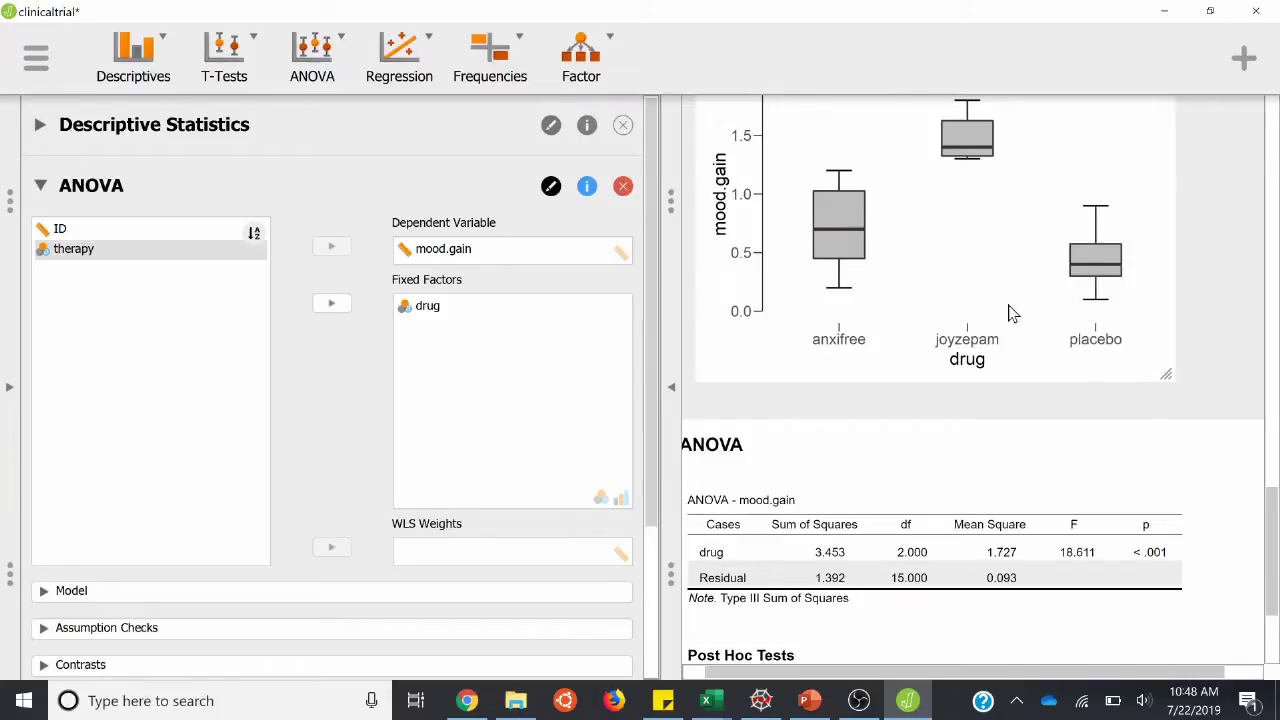
pyautogui.scroll(-3, 1010, 313)
pyautogui.scroll(-2, 1010, 313)
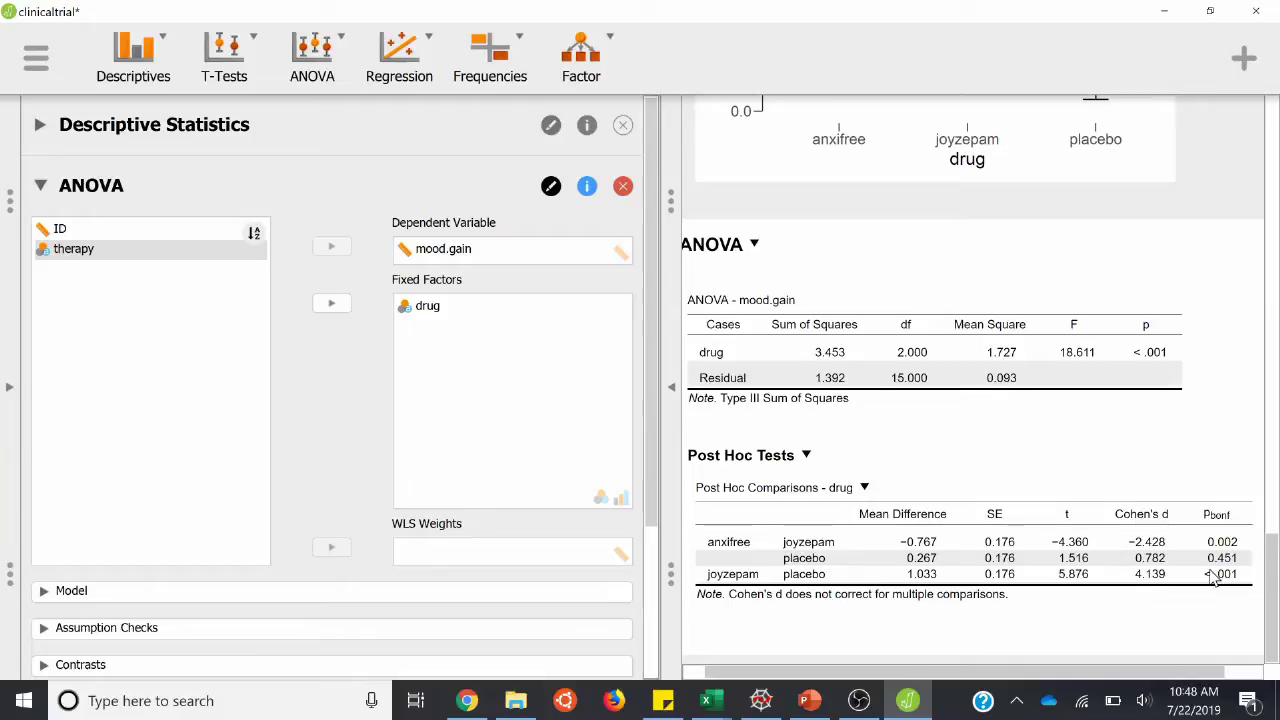
pyautogui.scroll(3, 1213, 577)
pyautogui.scroll(2, 1209, 569)
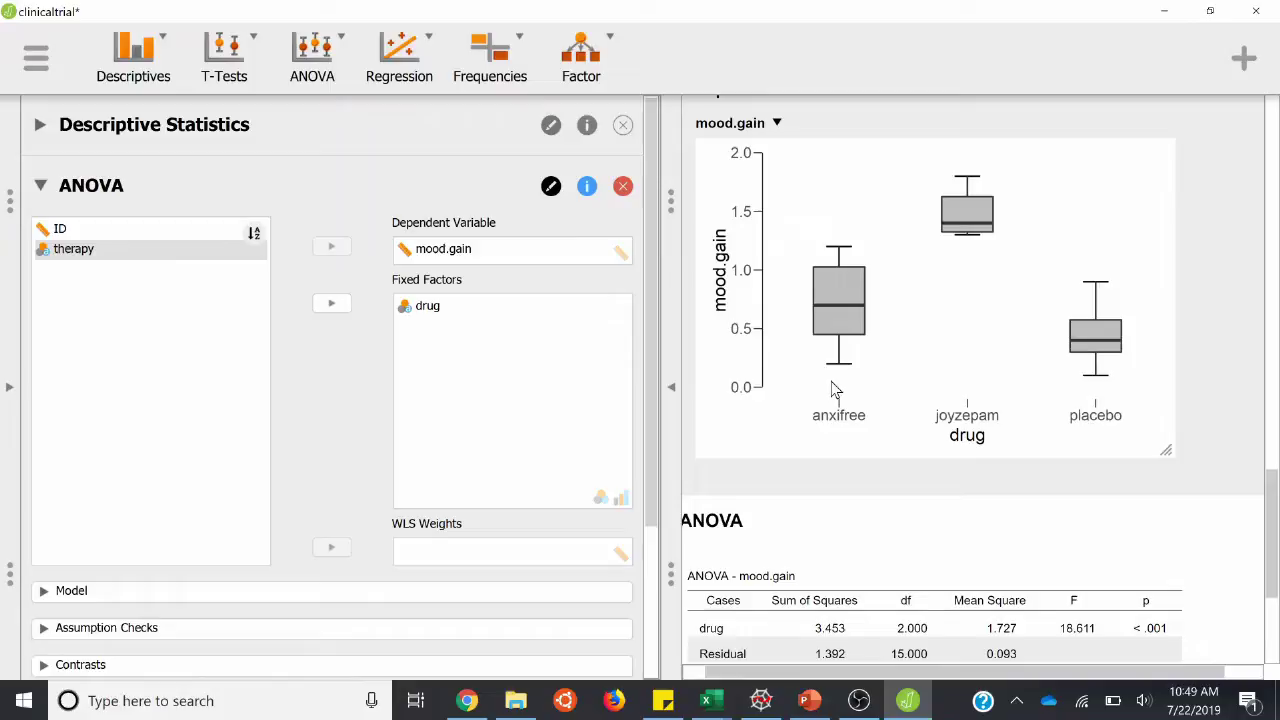
pyautogui.scroll(-5, 1076, 373)
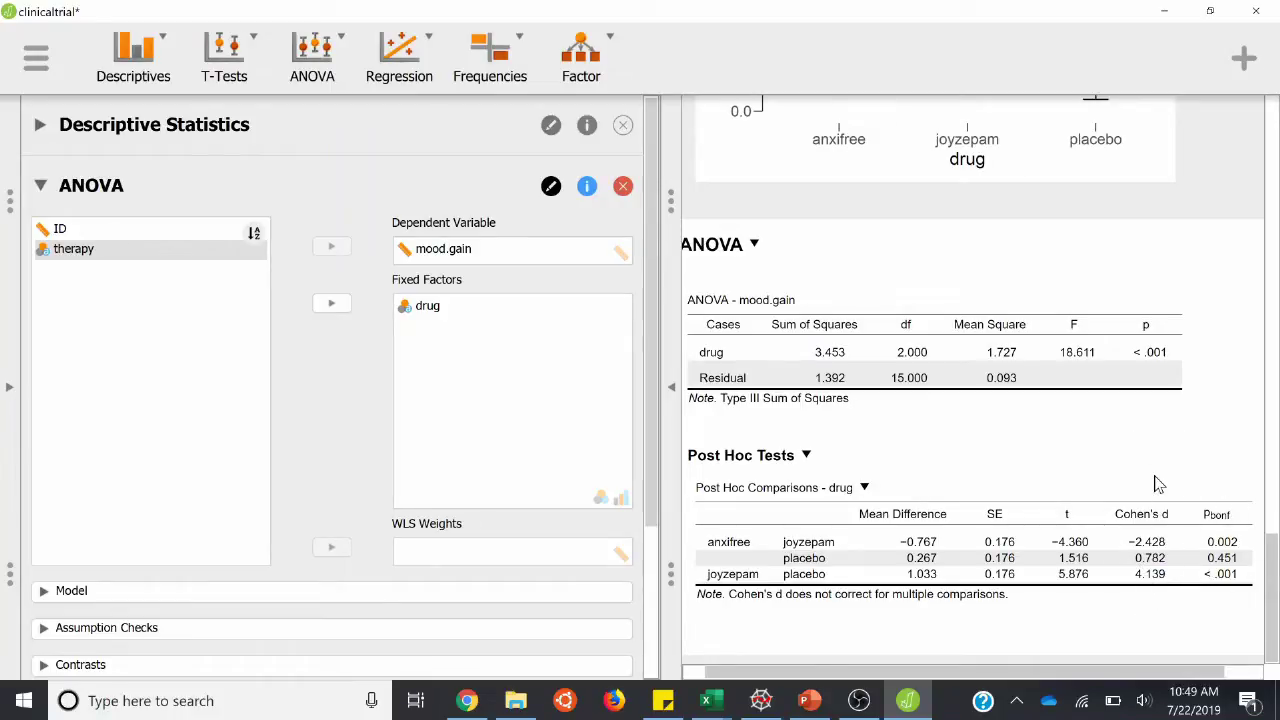
pyautogui.hscroll(-1, 1155, 484)
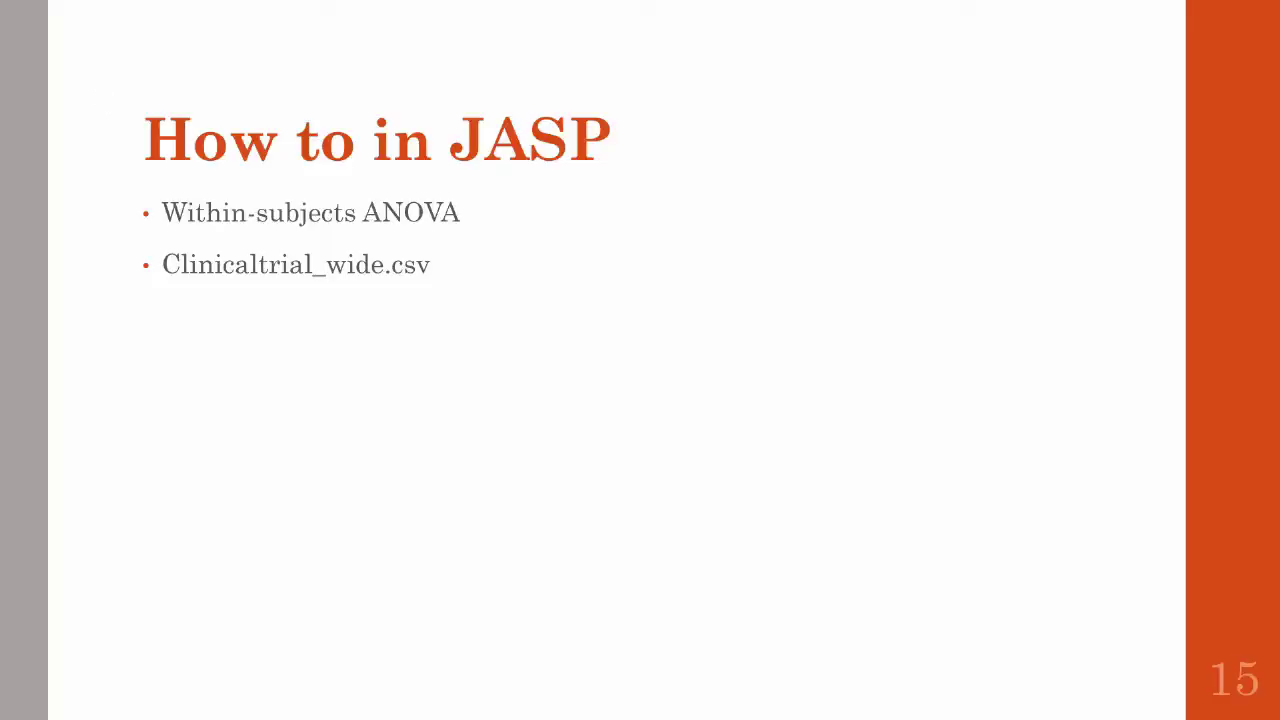
# - Leave the slideshow, switch to JASP and open the clinicaltrial_wide data set from the data folder on the computer
pyautogui.press('Escape')
pyautogui.hotkey('alt', 'Tab')
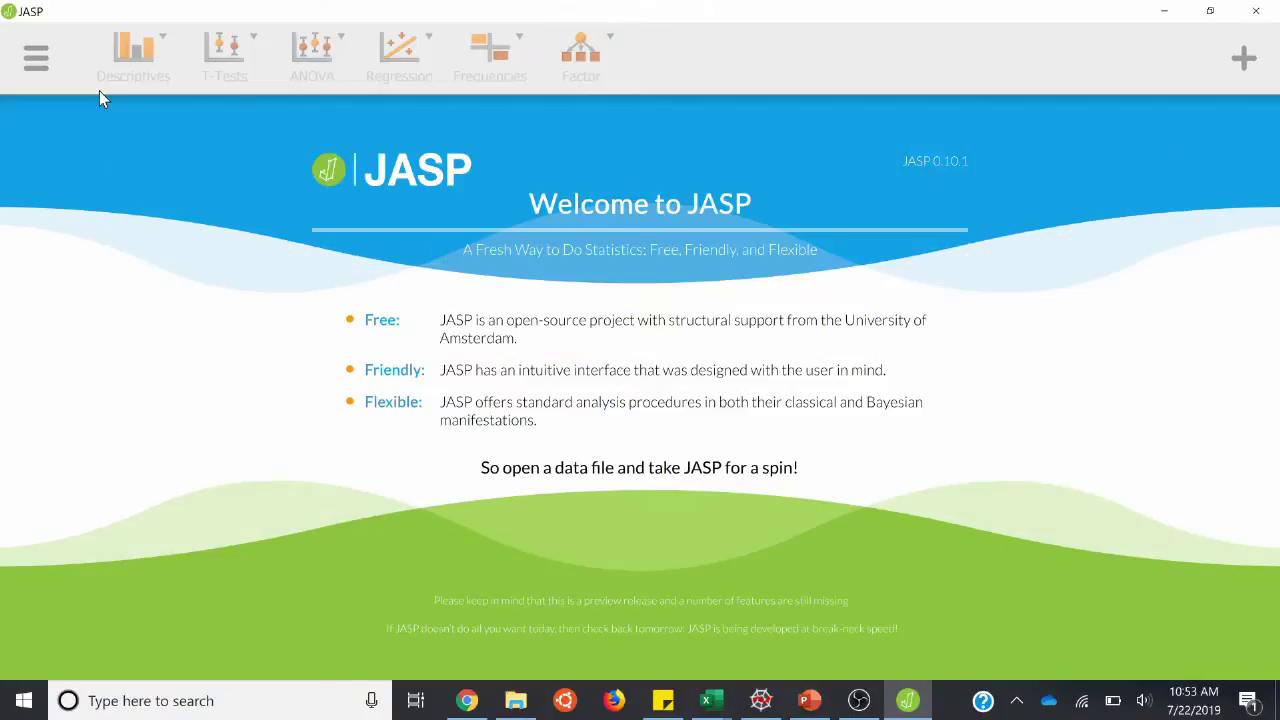
pyautogui.click(36, 57)
pyautogui.click(47, 117)
pyautogui.click(281, 183)
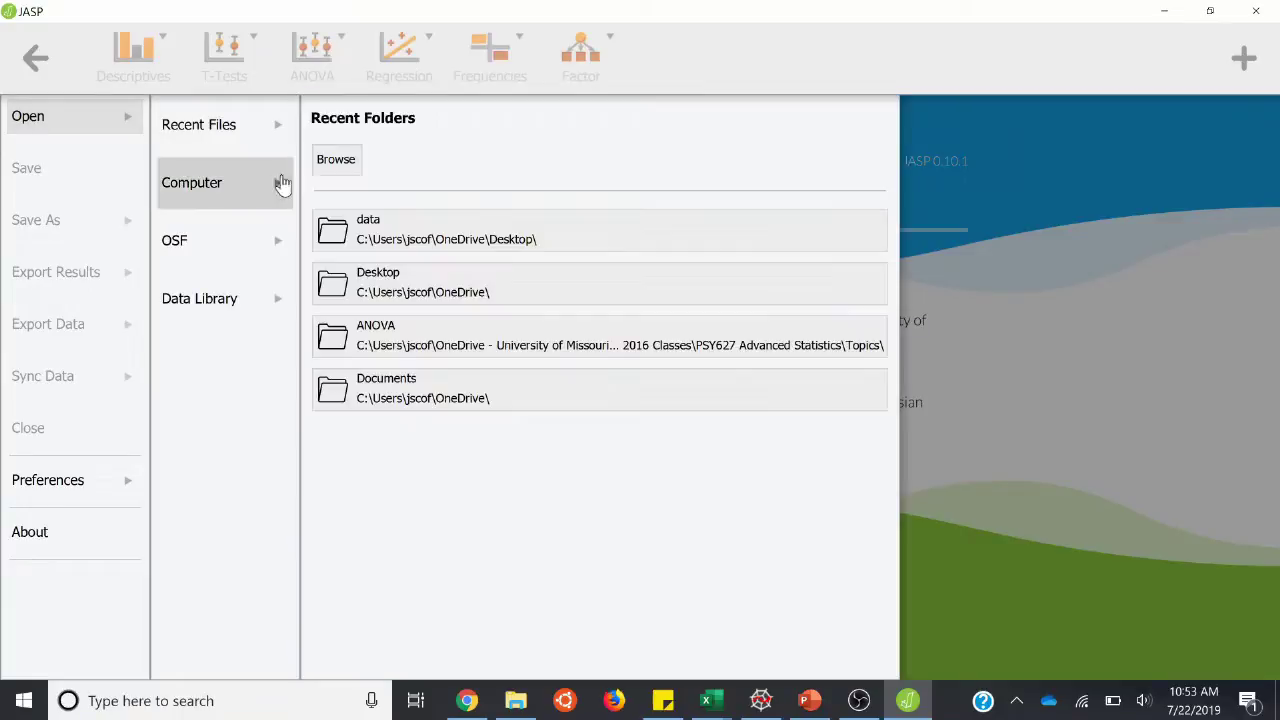
pyautogui.click(336, 160)
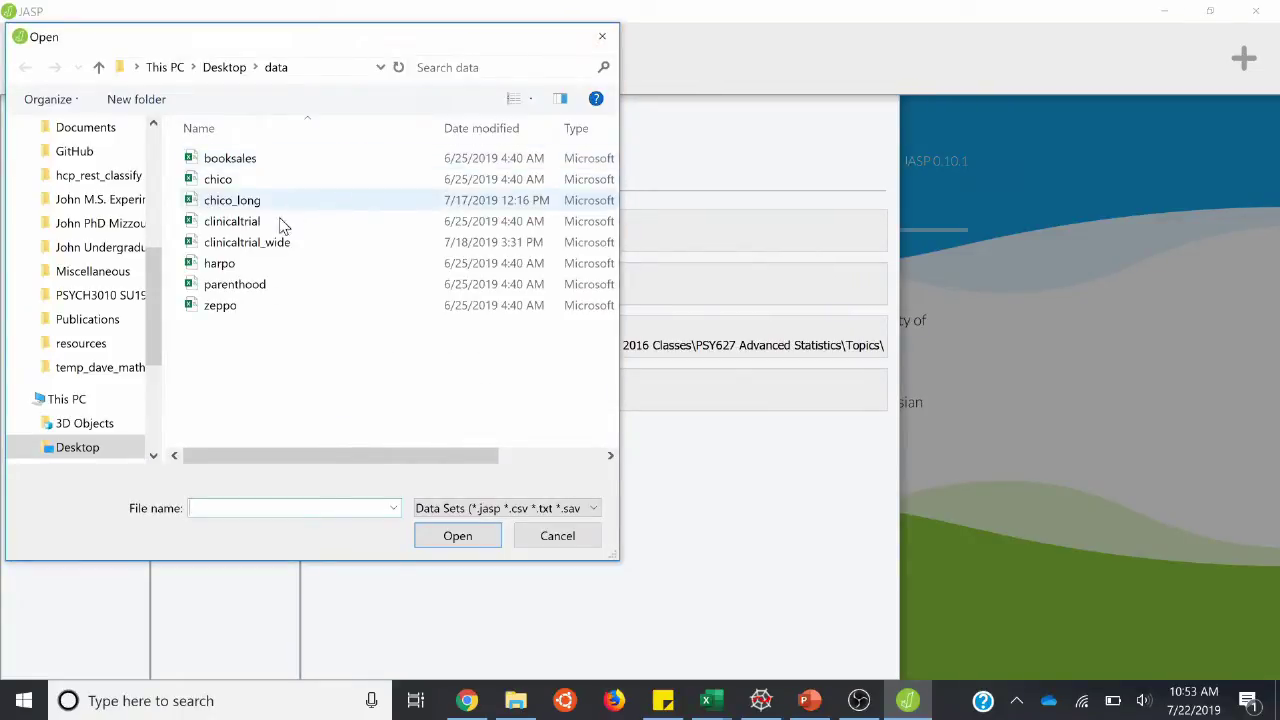
pyautogui.doubleClick(266, 247)
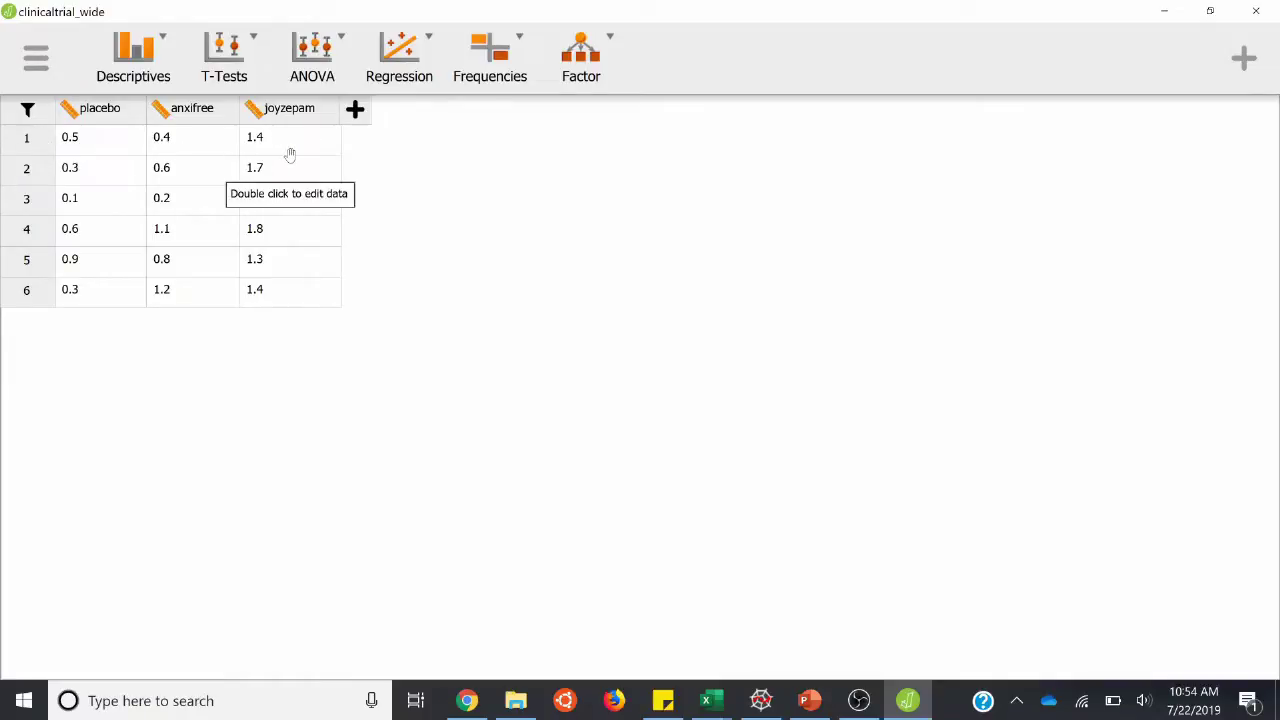
# - Add a Descriptive Statistics analysis with placebo, anxifree and joyzepam as the variables
pyautogui.click(135, 80)
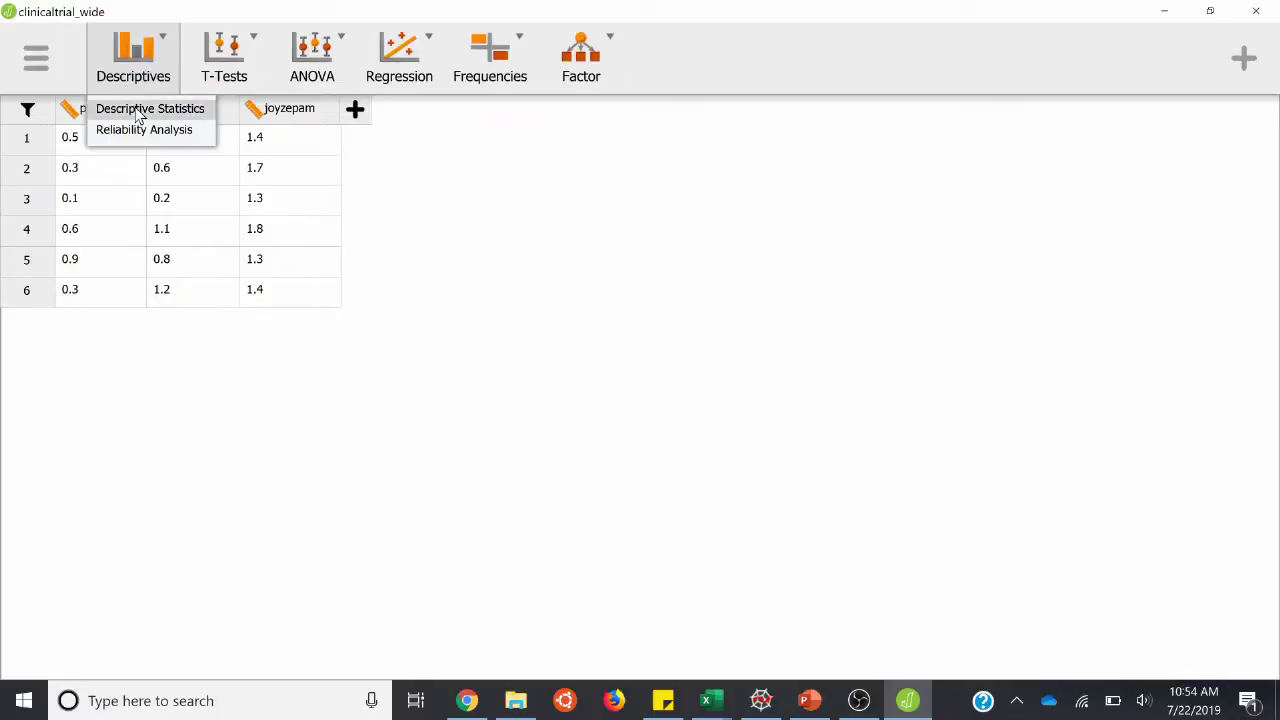
pyautogui.click(137, 110)
pyautogui.click(122, 170)
pyautogui.hotkey('shift', 'Down')
pyautogui.hotkey('shift', 'Down')
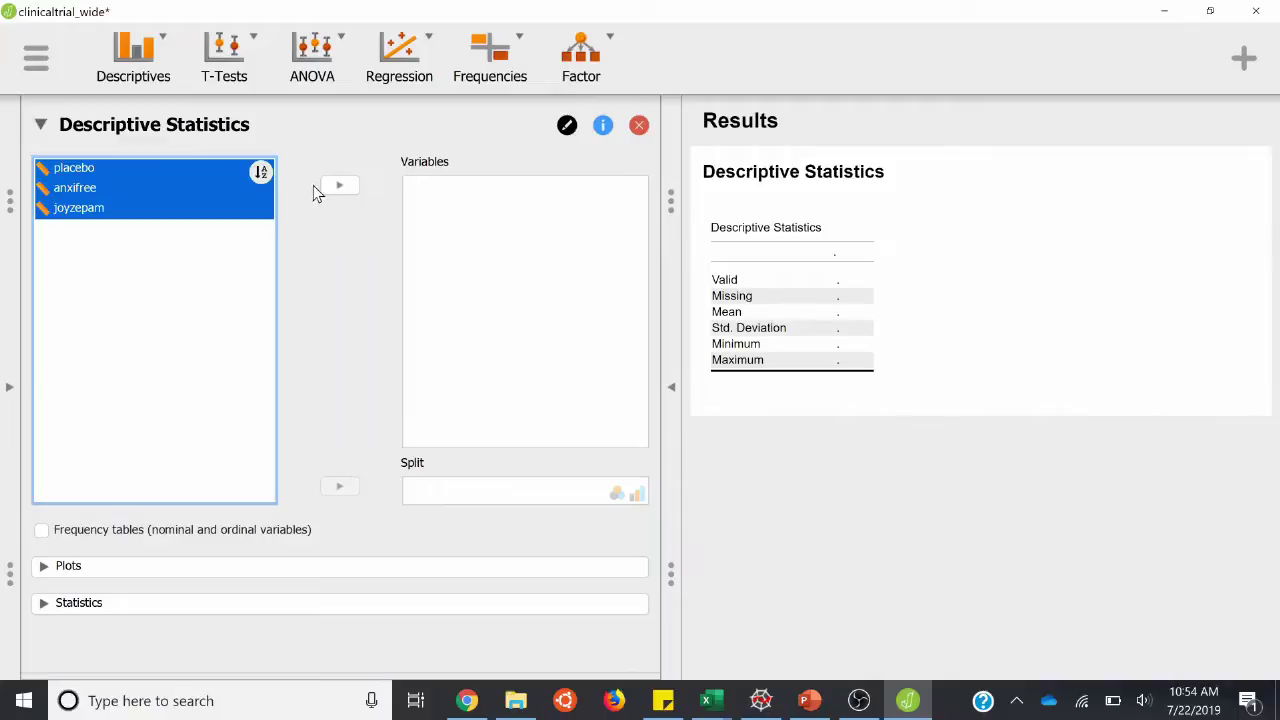
pyautogui.click(340, 188)
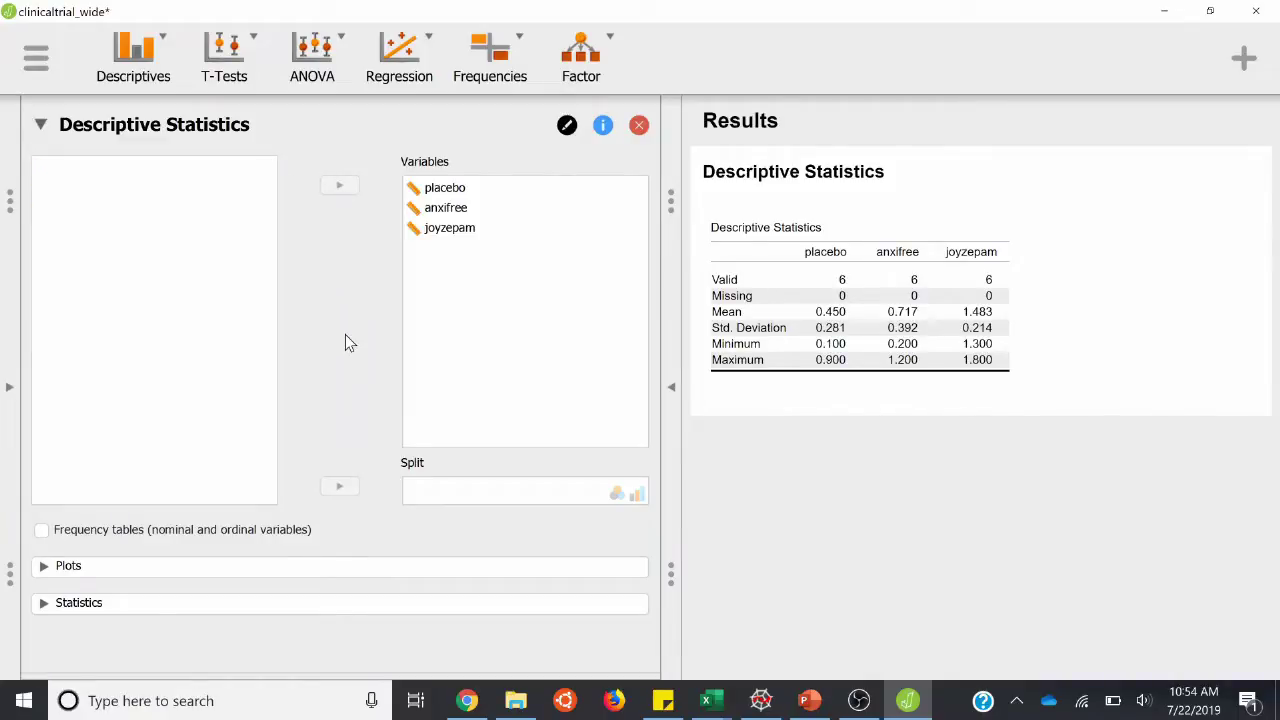
# - Add distribution plots and boxplots of the three drug variables to the Descriptive Statistics analysis
pyautogui.click(44, 567)
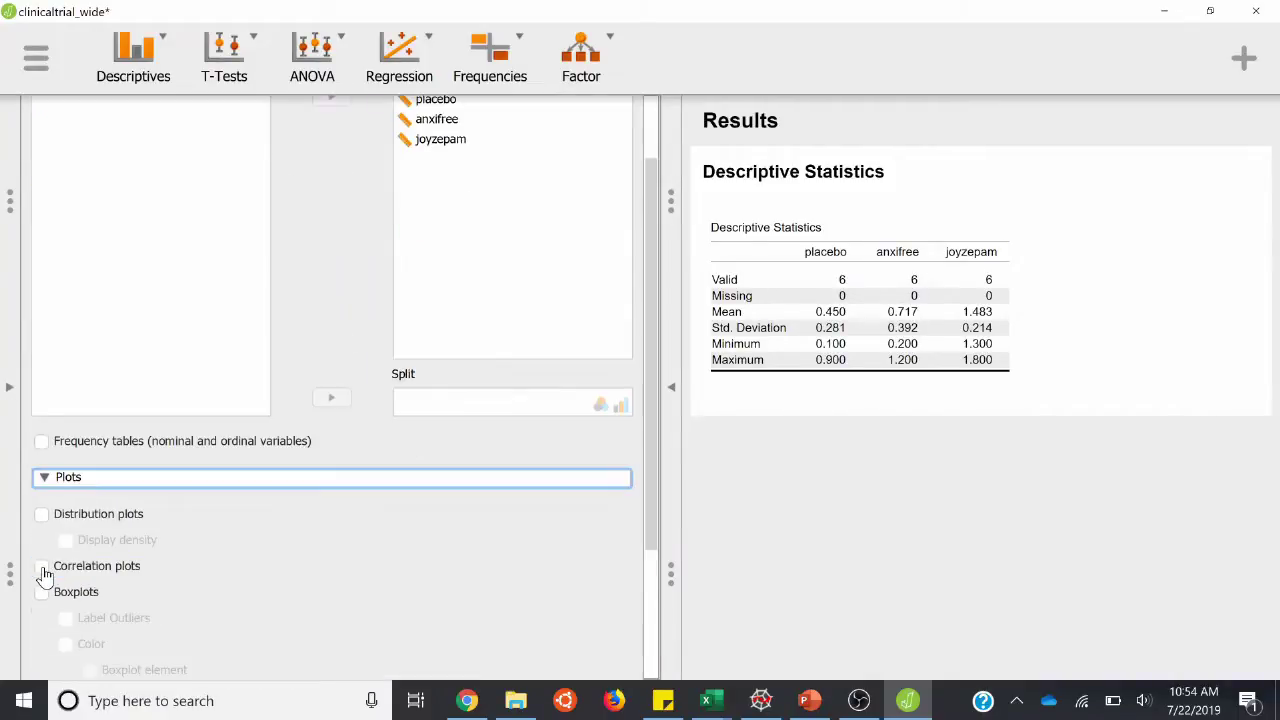
pyautogui.click(42, 328)
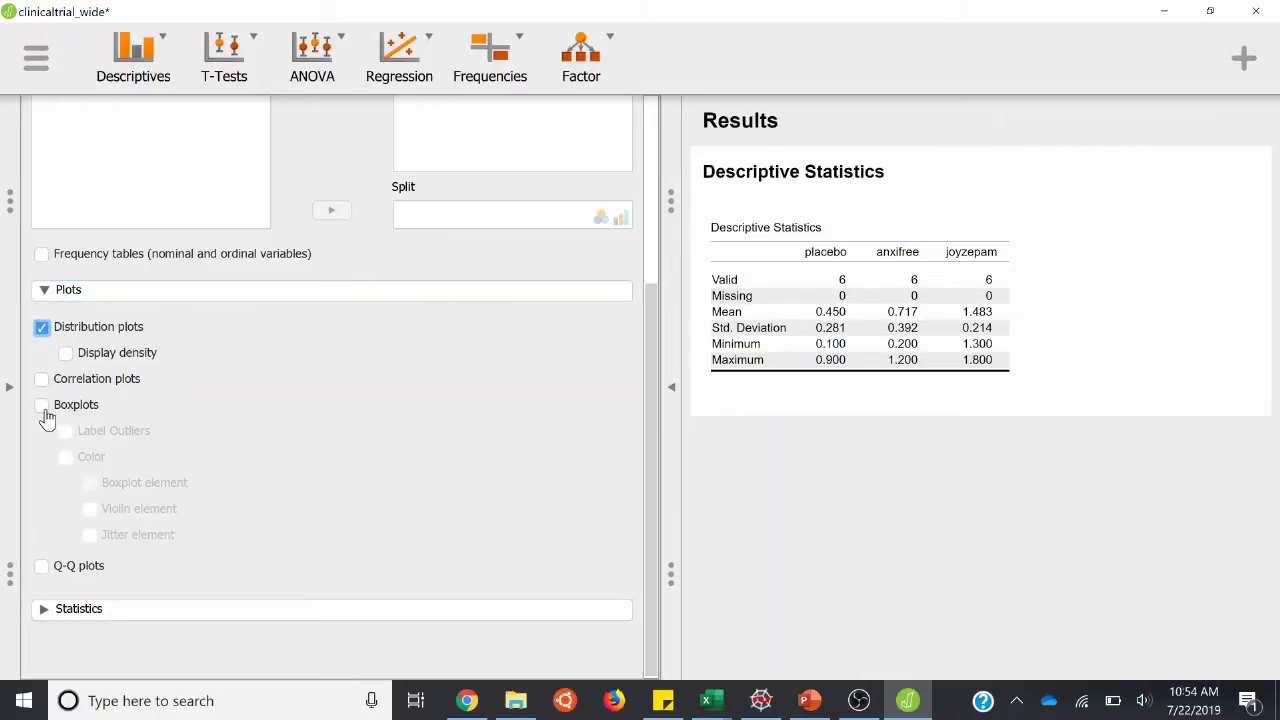
pyautogui.click(42, 405)
# - Include the median, mode, variance and range in the descriptive statistics of the three drug variables and collapse the analysis settings
pyautogui.click(41, 612)
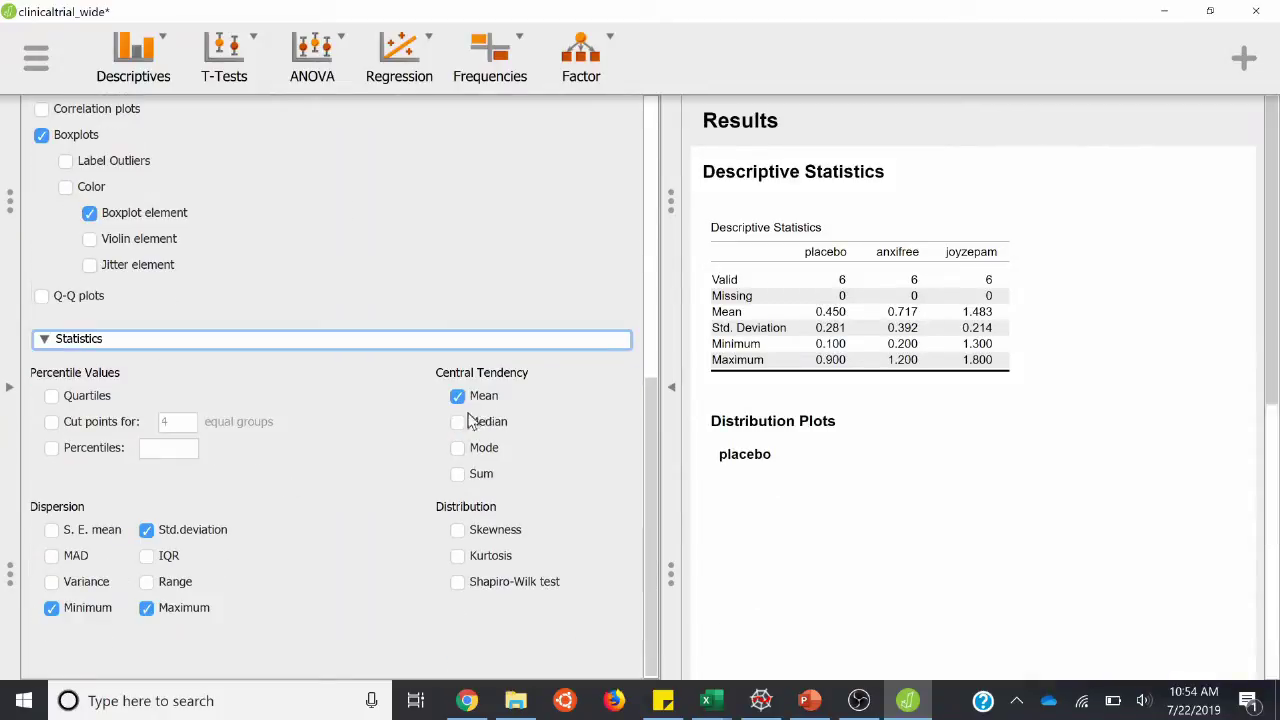
pyautogui.click(457, 426)
pyautogui.click(457, 450)
pyautogui.click(53, 582)
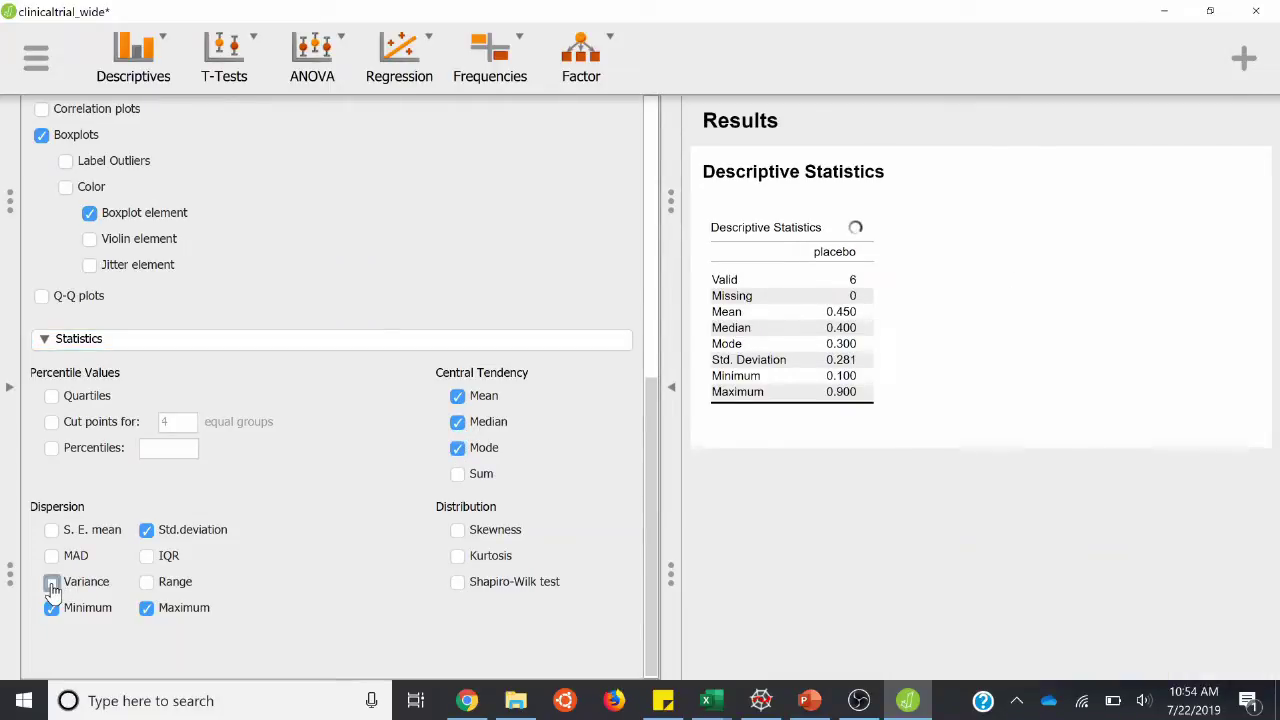
pyautogui.click(147, 583)
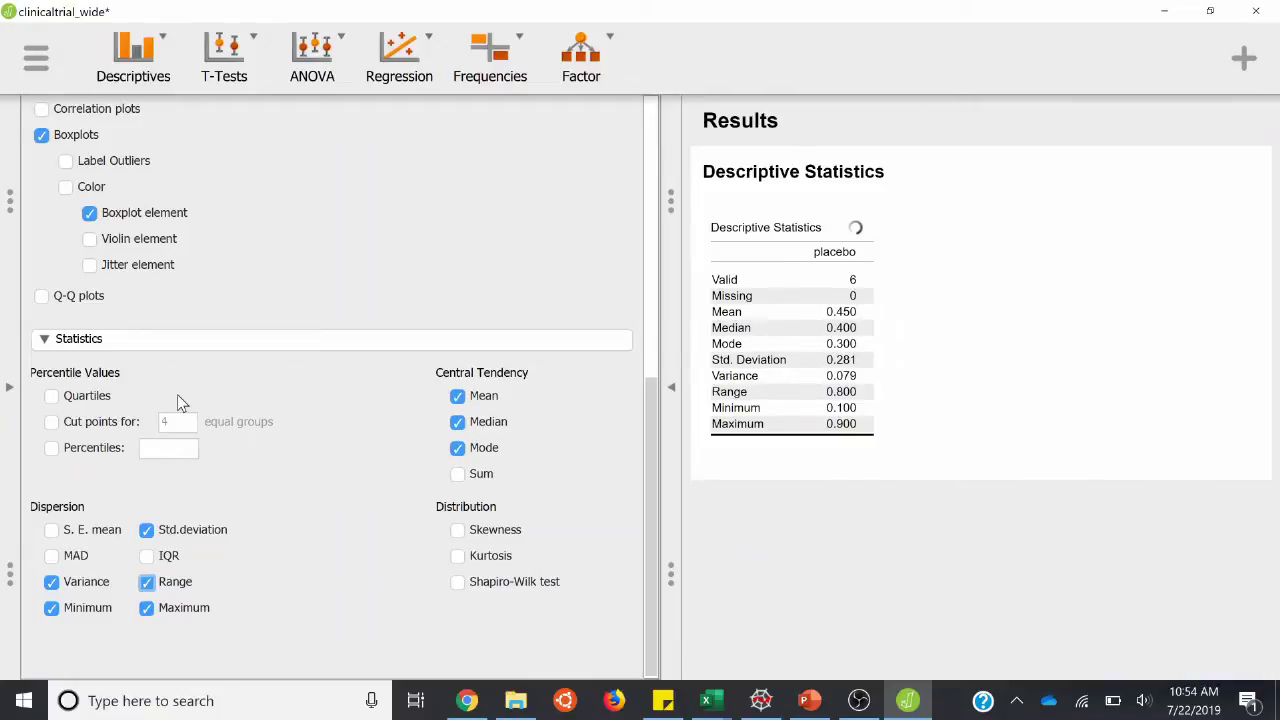
pyautogui.scroll(5, 177, 394)
pyautogui.click(47, 140)
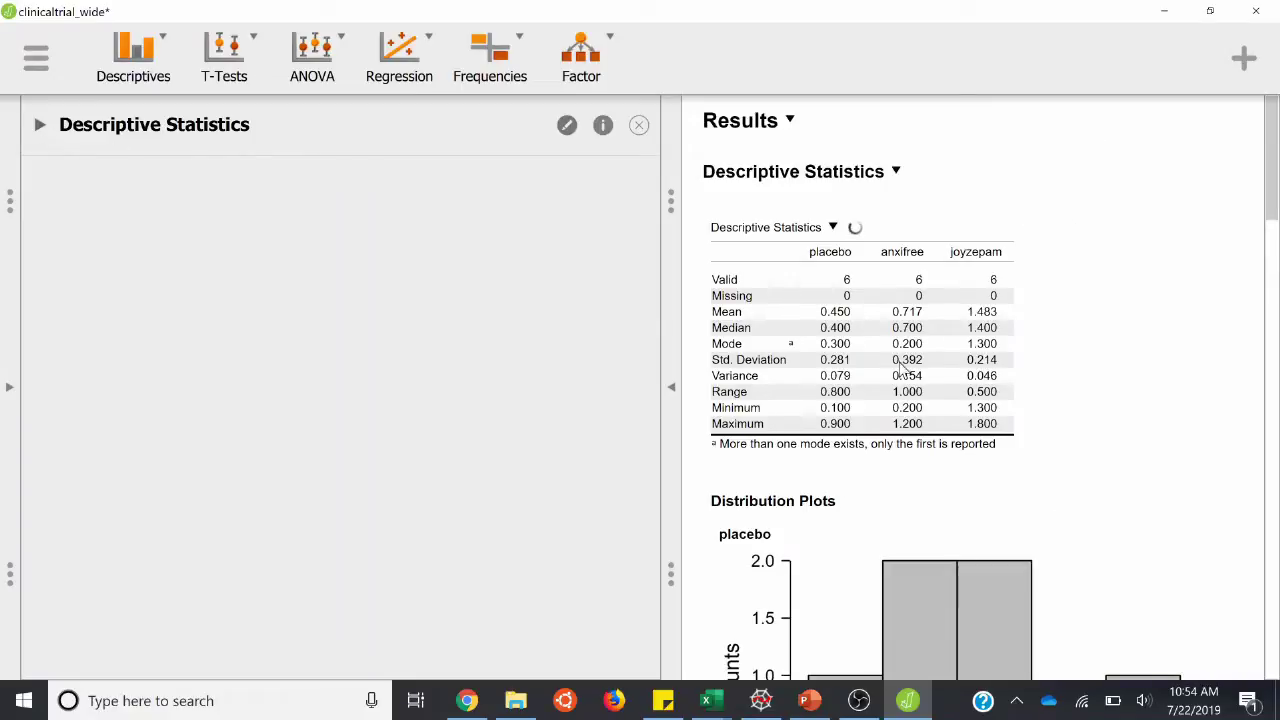
# - Add a Repeated Measures ANOVA and name its first repeated measures factor Drug
pyautogui.click(327, 55)
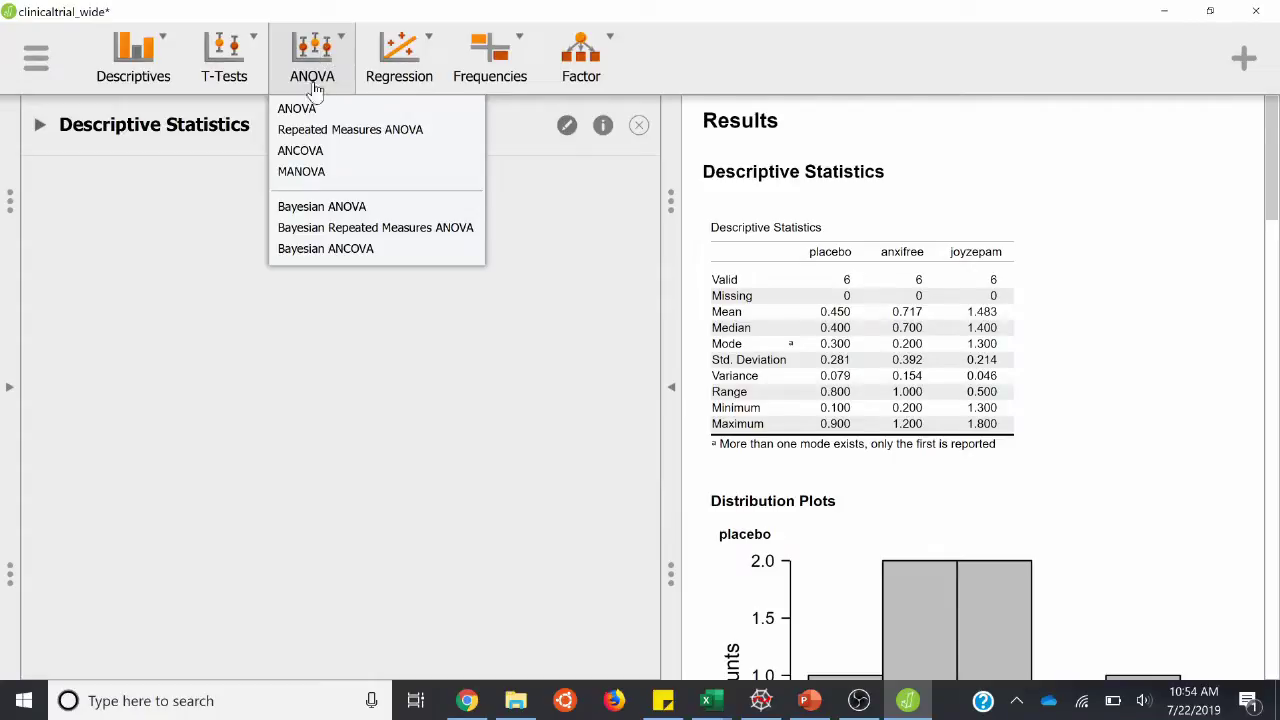
pyautogui.click(411, 131)
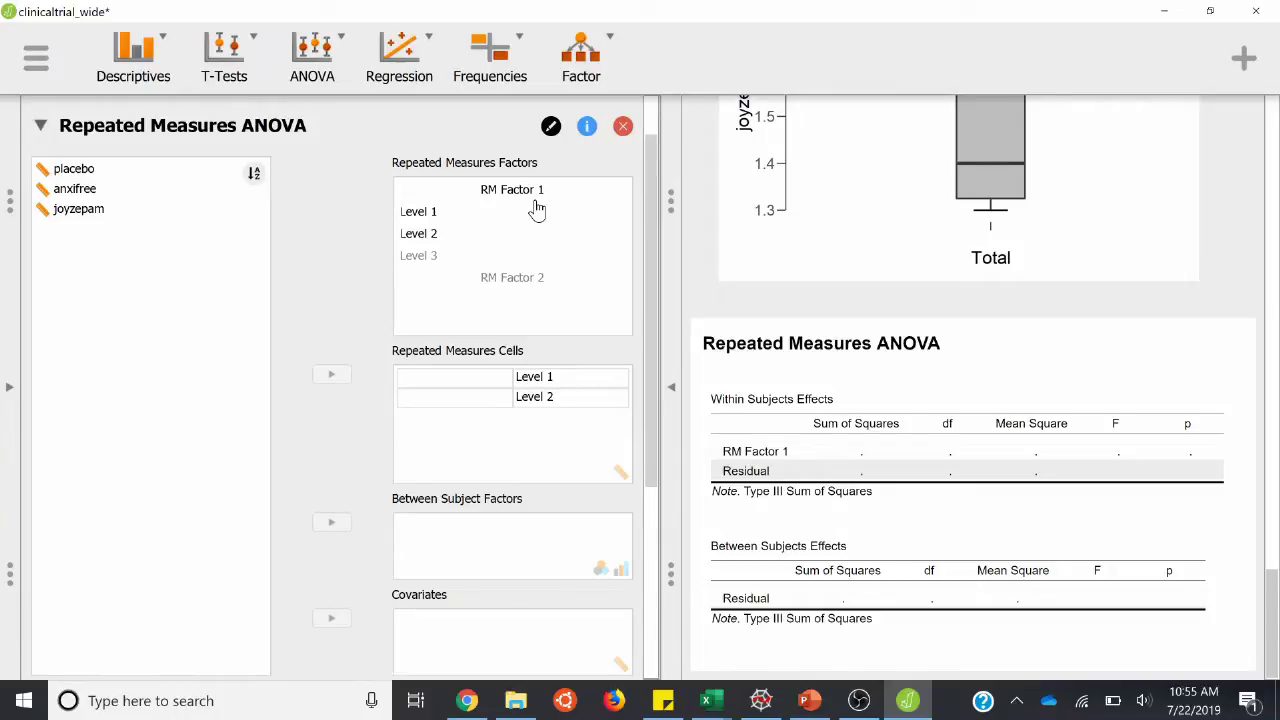
pyautogui.click(501, 199)
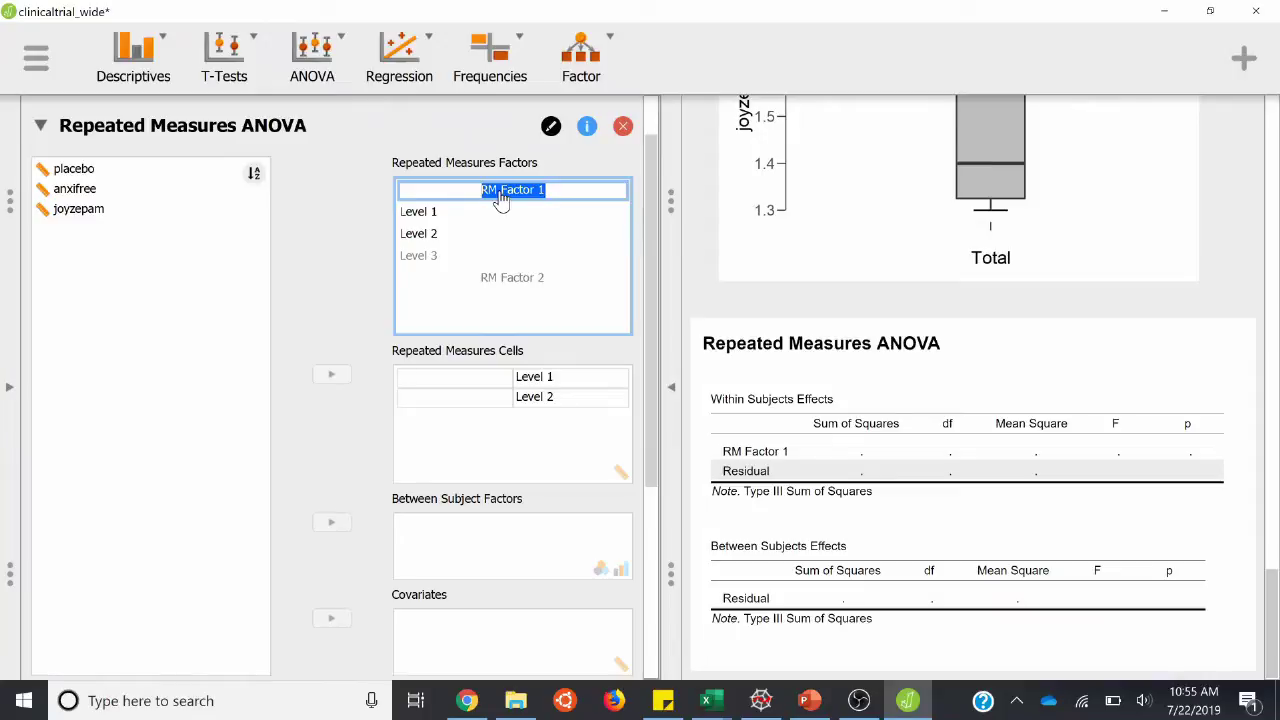
pyautogui.write('Drug')
pyautogui.click(426, 213)
pyautogui.click(352, 243)
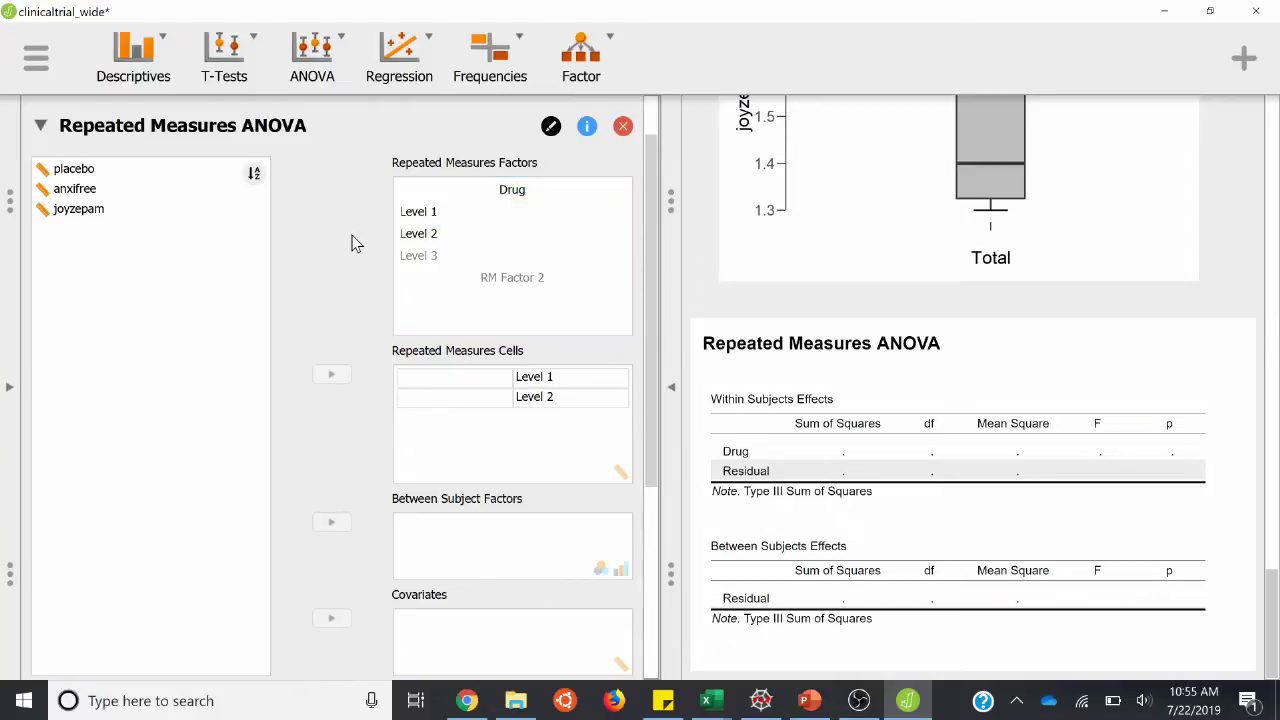
# - Name the three levels of the Drug factor placebo, anxifree and joyzepam
pyautogui.click(428, 218)
pyautogui.write('placebo')
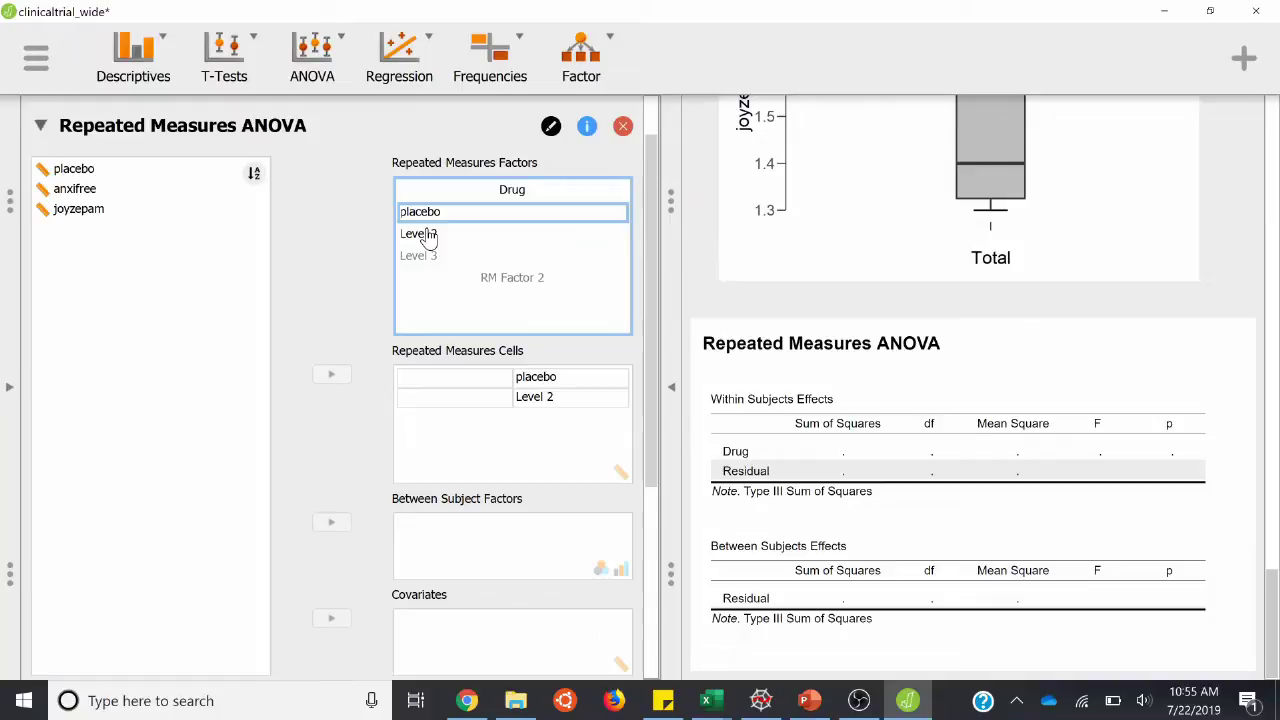
pyautogui.click(428, 238)
pyautogui.write('anxifree')
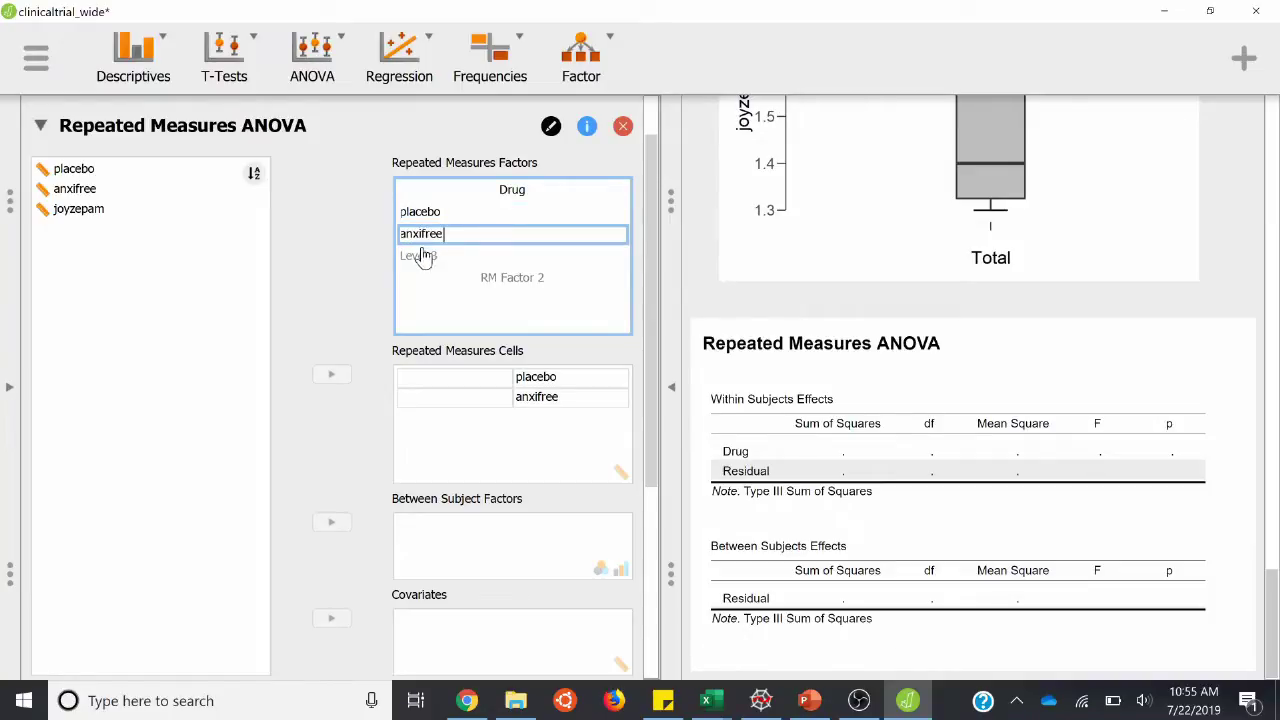
pyautogui.click(412, 258)
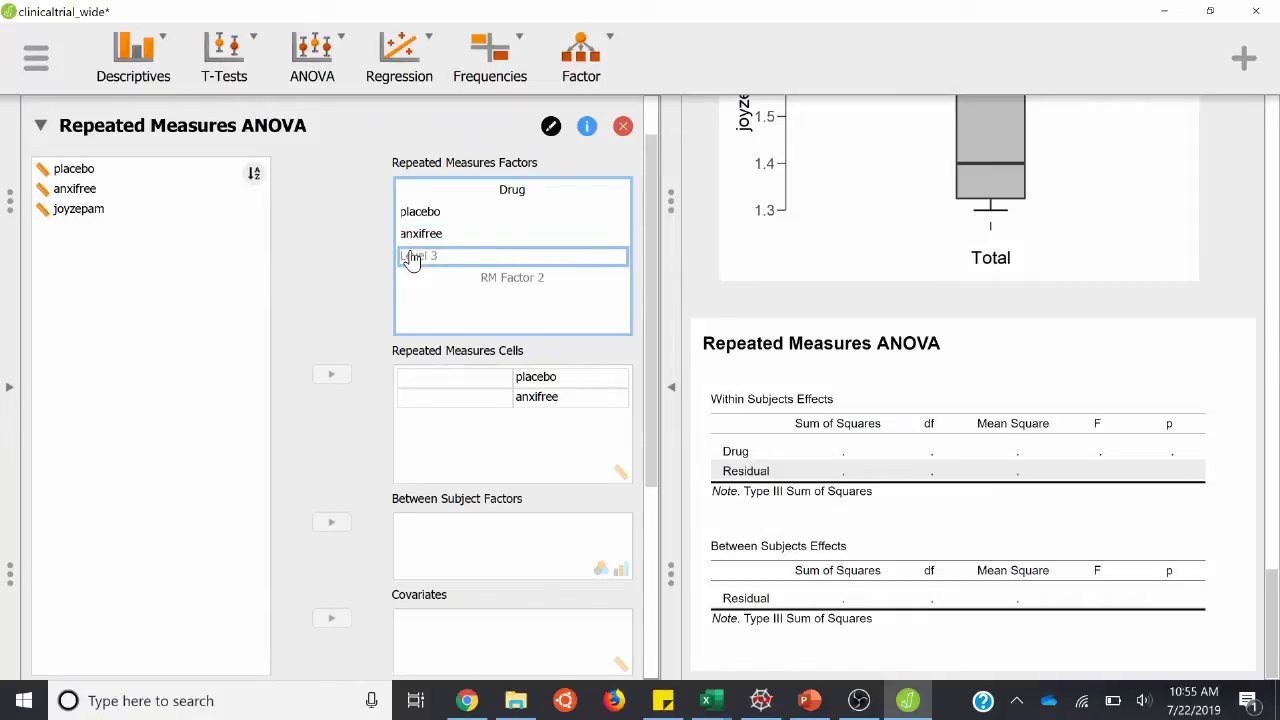
pyautogui.write('joyzepam')
pyautogui.press('Return')
pyautogui.click(290, 310)
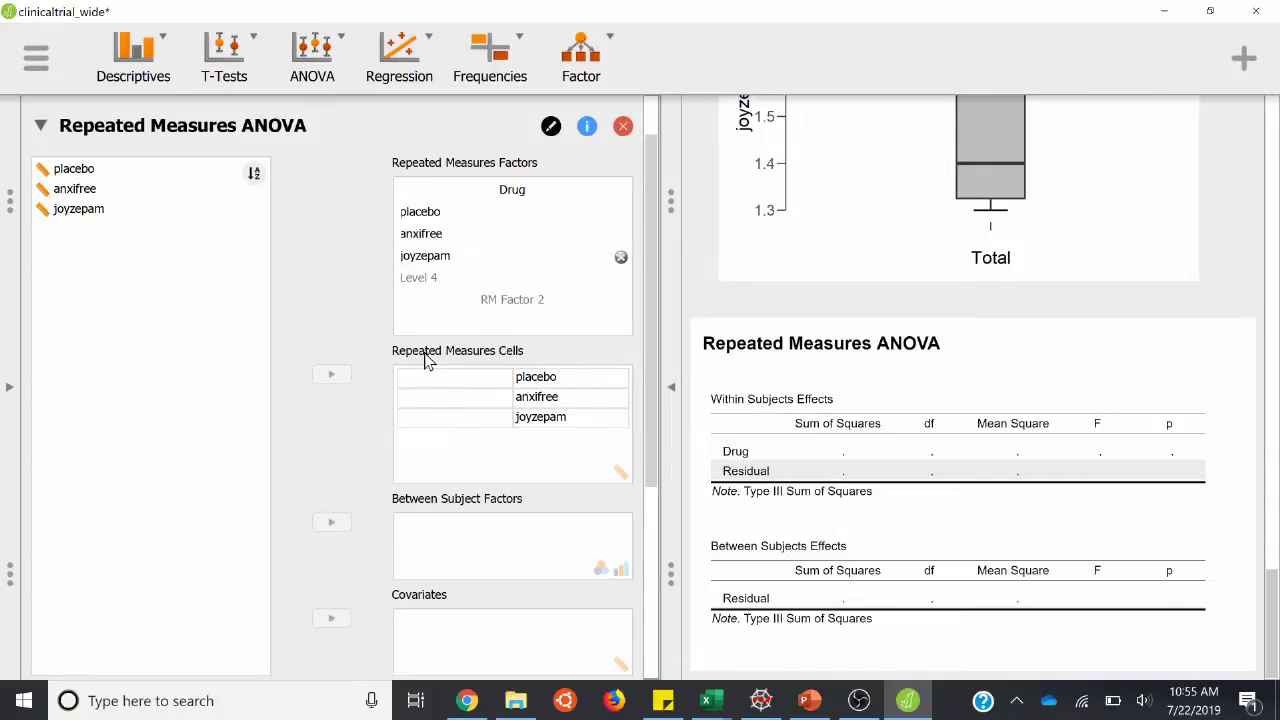
# - Assign the placebo, anxifree and joyzepam variables to the matching repeated measures cells of the Drug factor
pyautogui.click(84, 178)
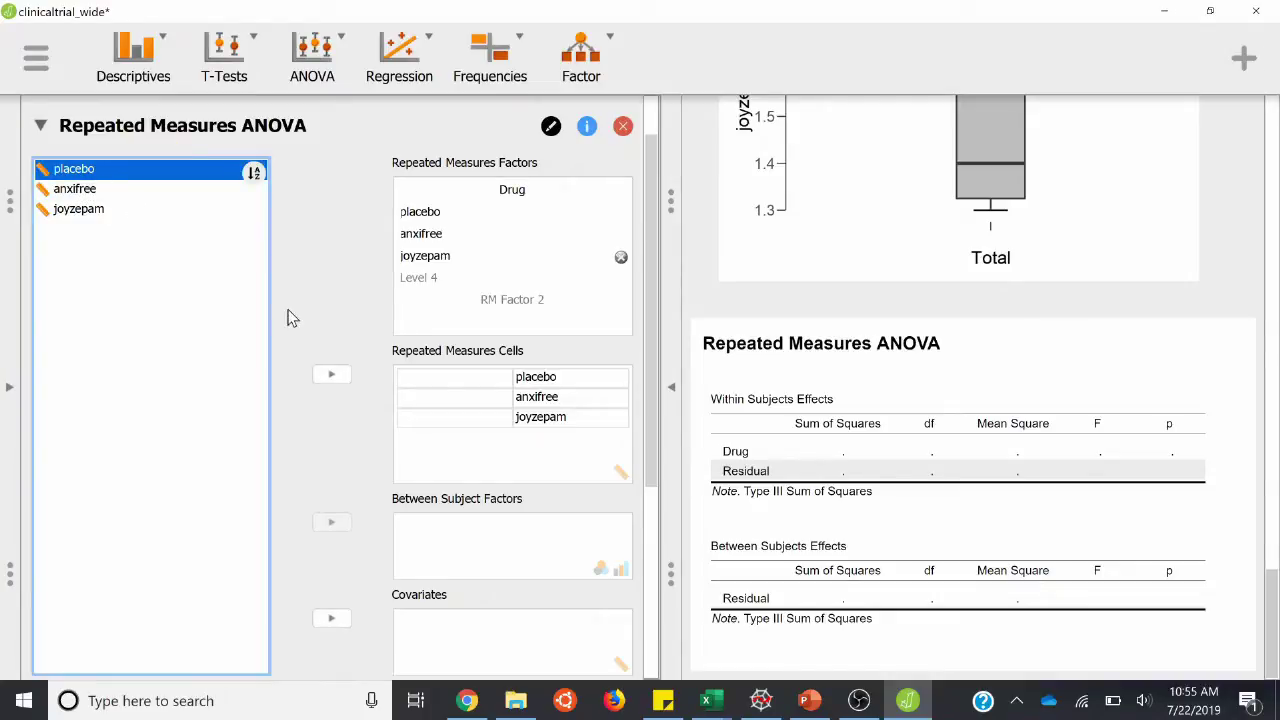
pyautogui.click(322, 376)
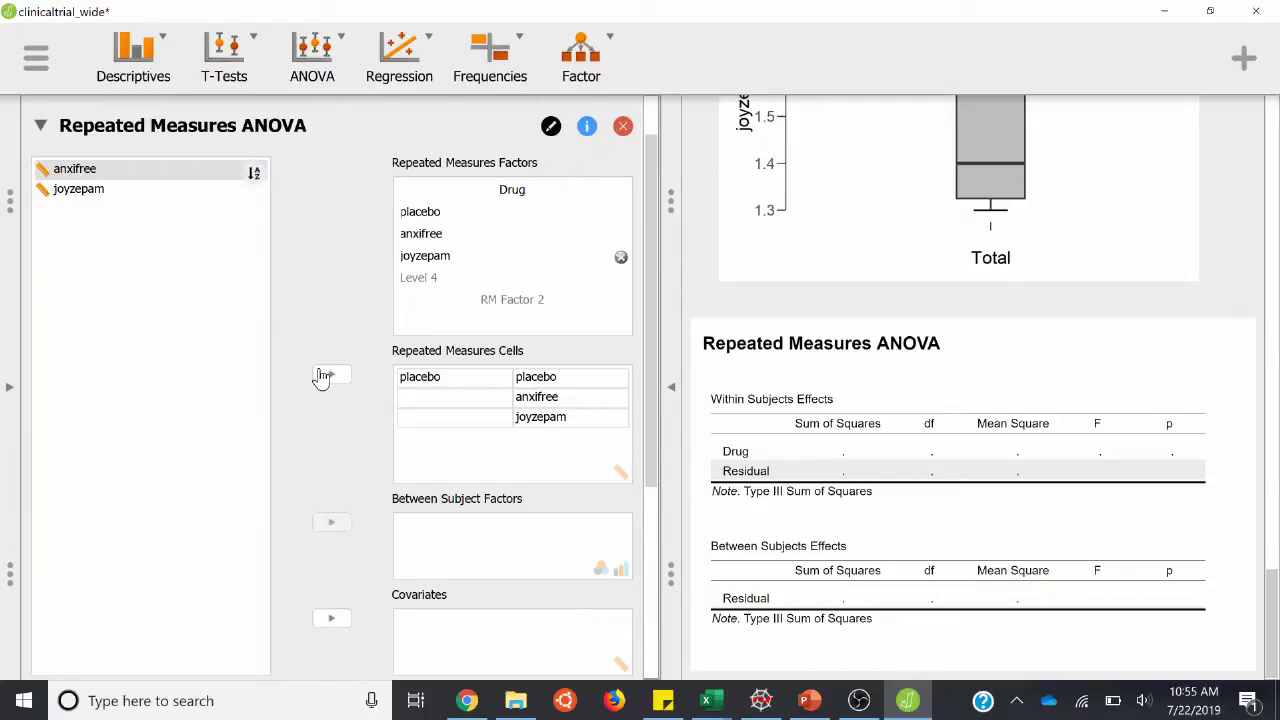
pyautogui.click(112, 170)
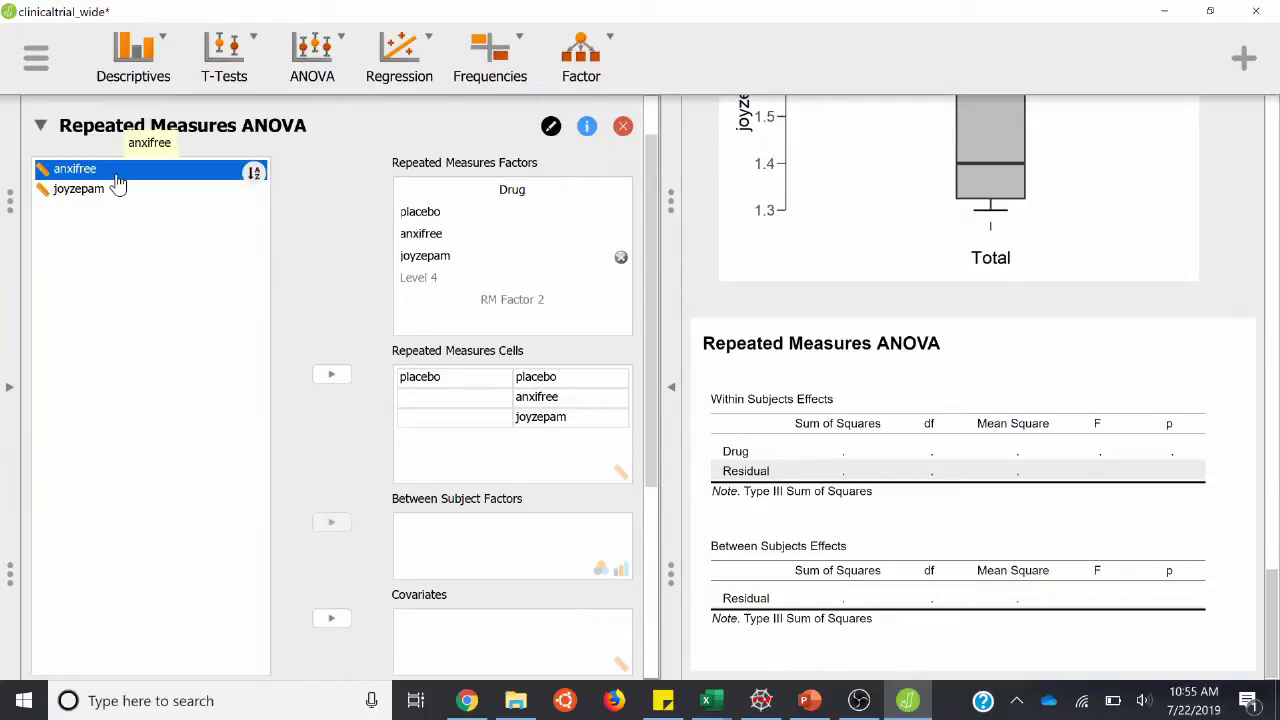
pyautogui.click(324, 382)
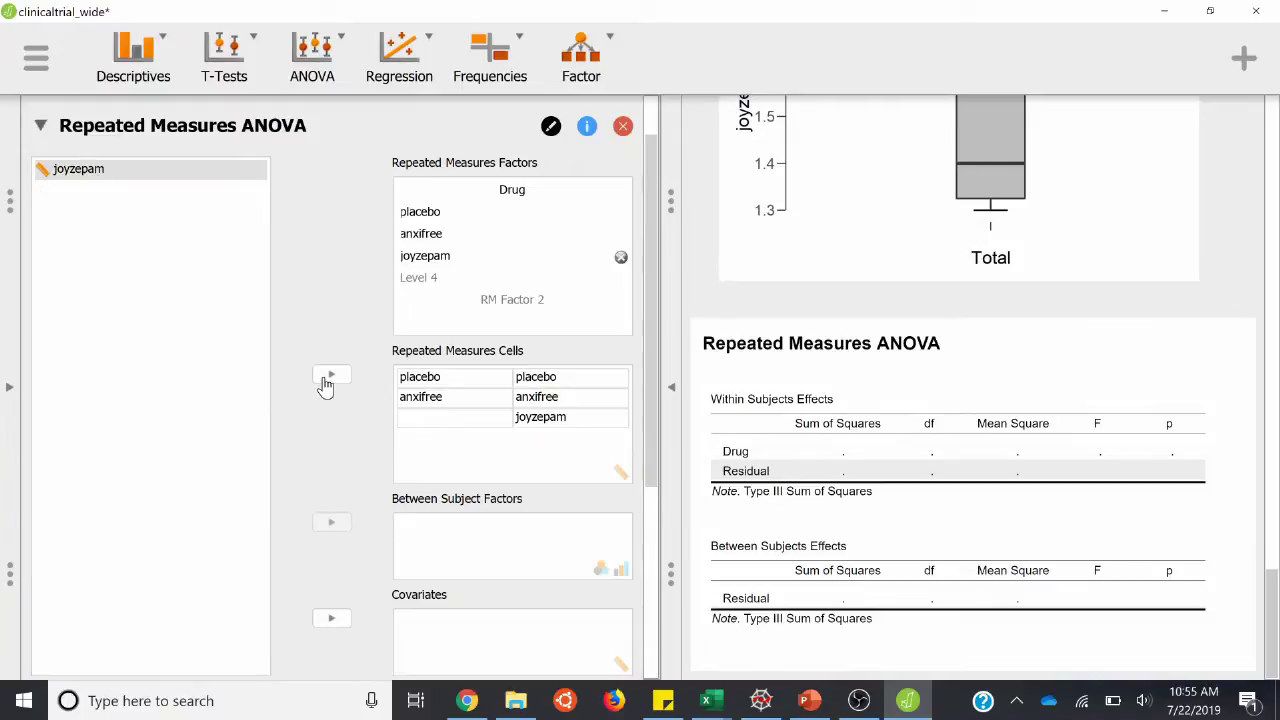
pyautogui.click(126, 170)
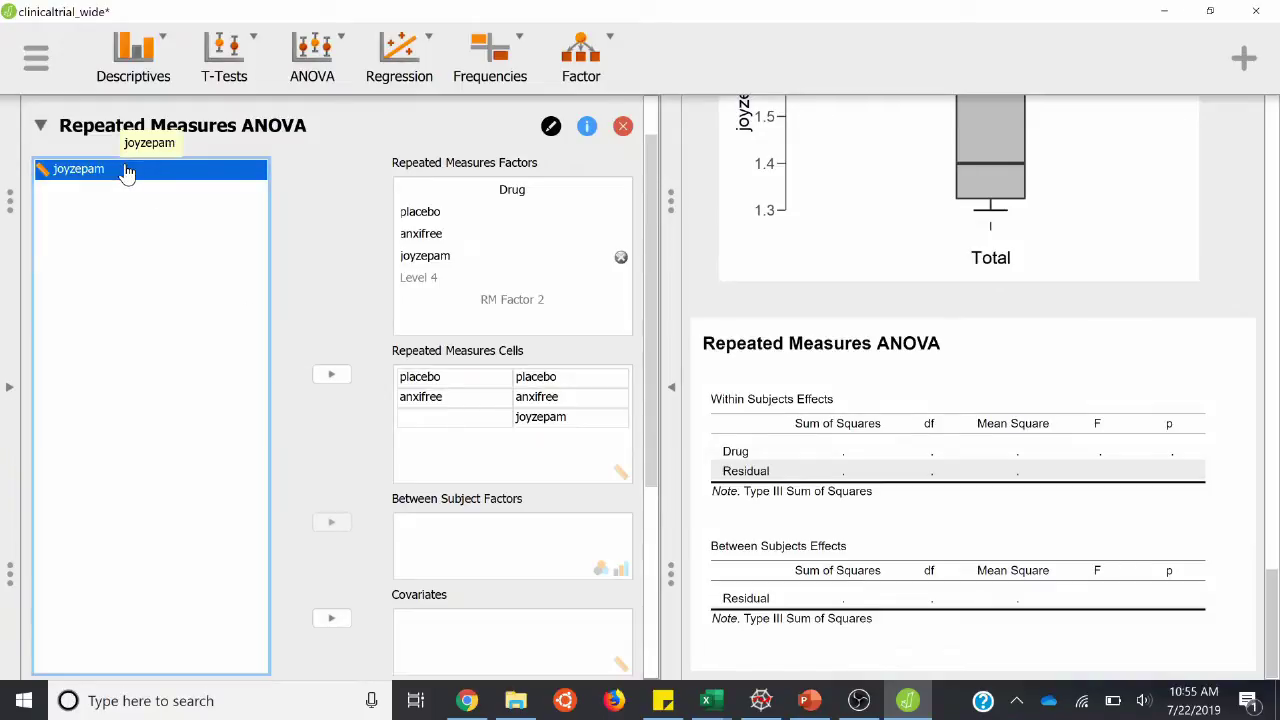
pyautogui.click(325, 376)
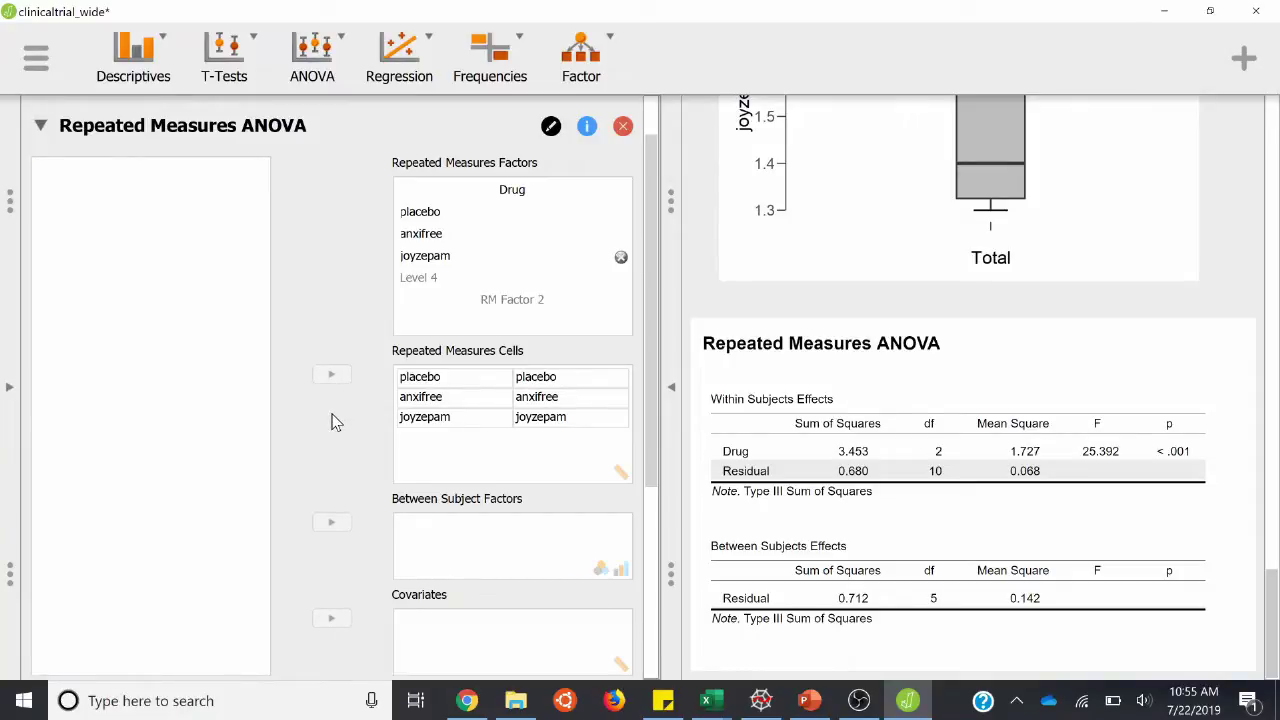
# - Add Drug to the post hoc tests of the Repeated Measures ANOVA
pyautogui.scroll(-3, 335, 422)
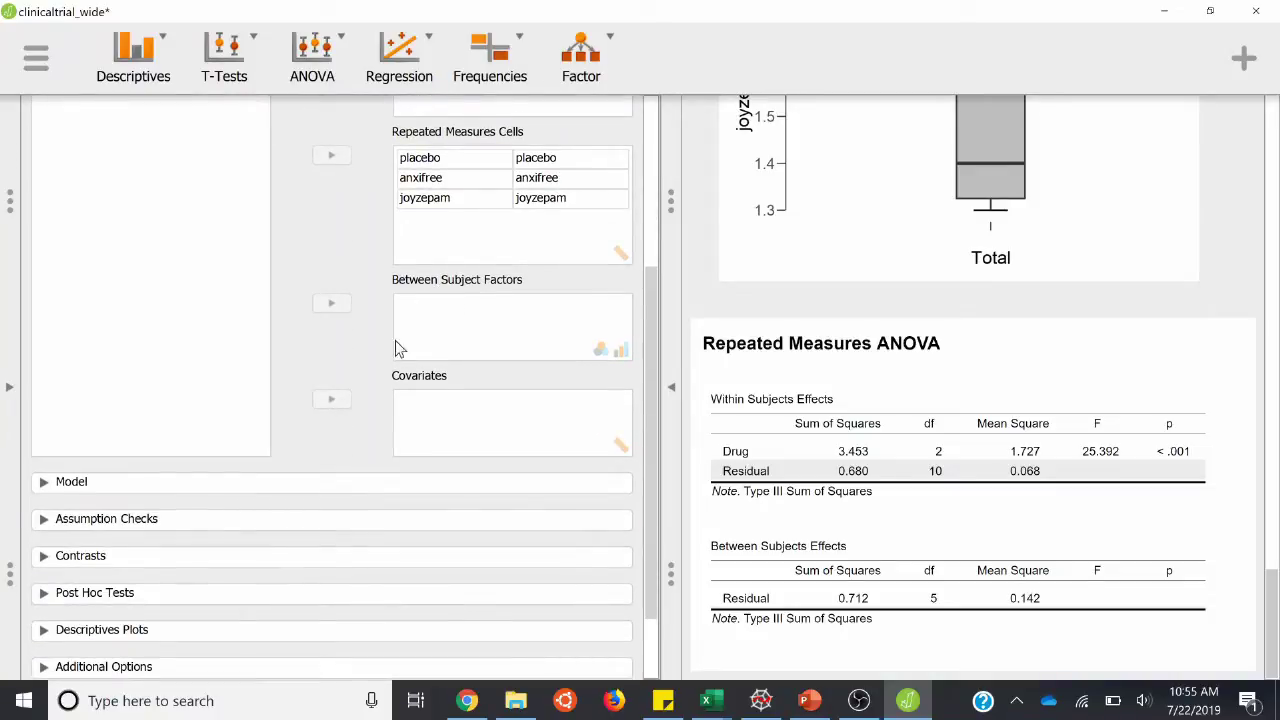
pyautogui.scroll(-2, 314, 433)
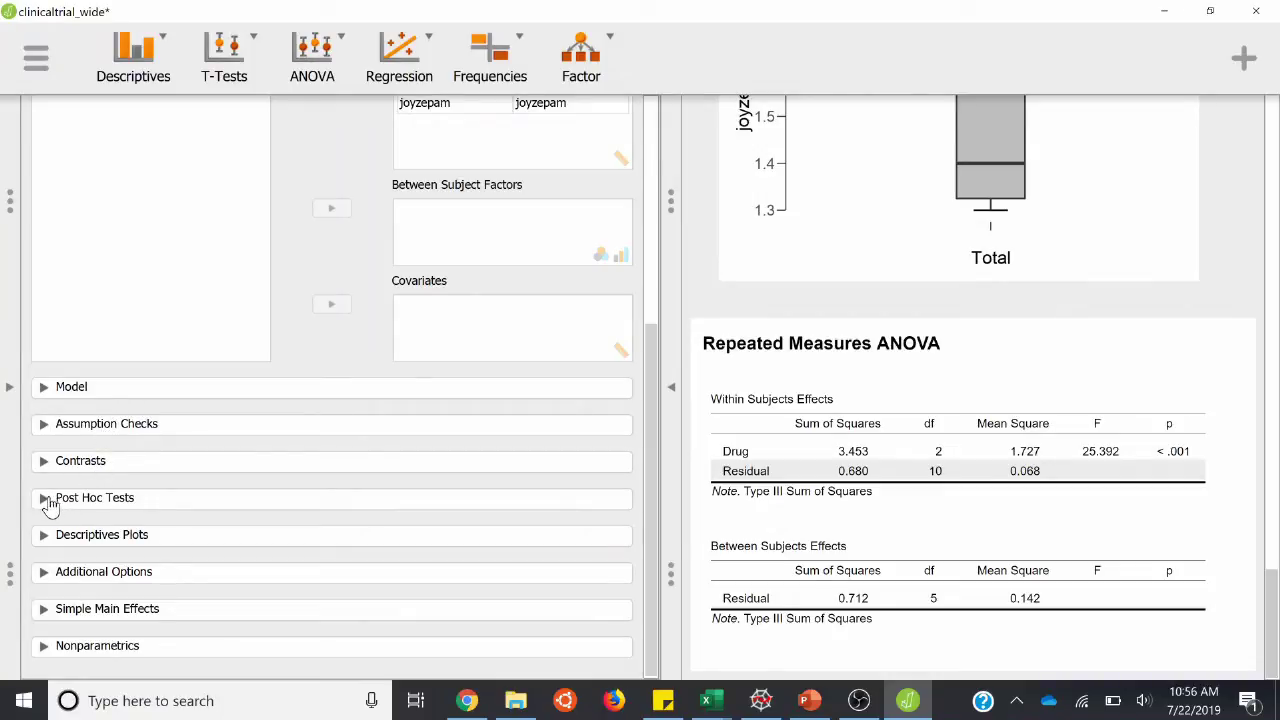
pyautogui.click(42, 502)
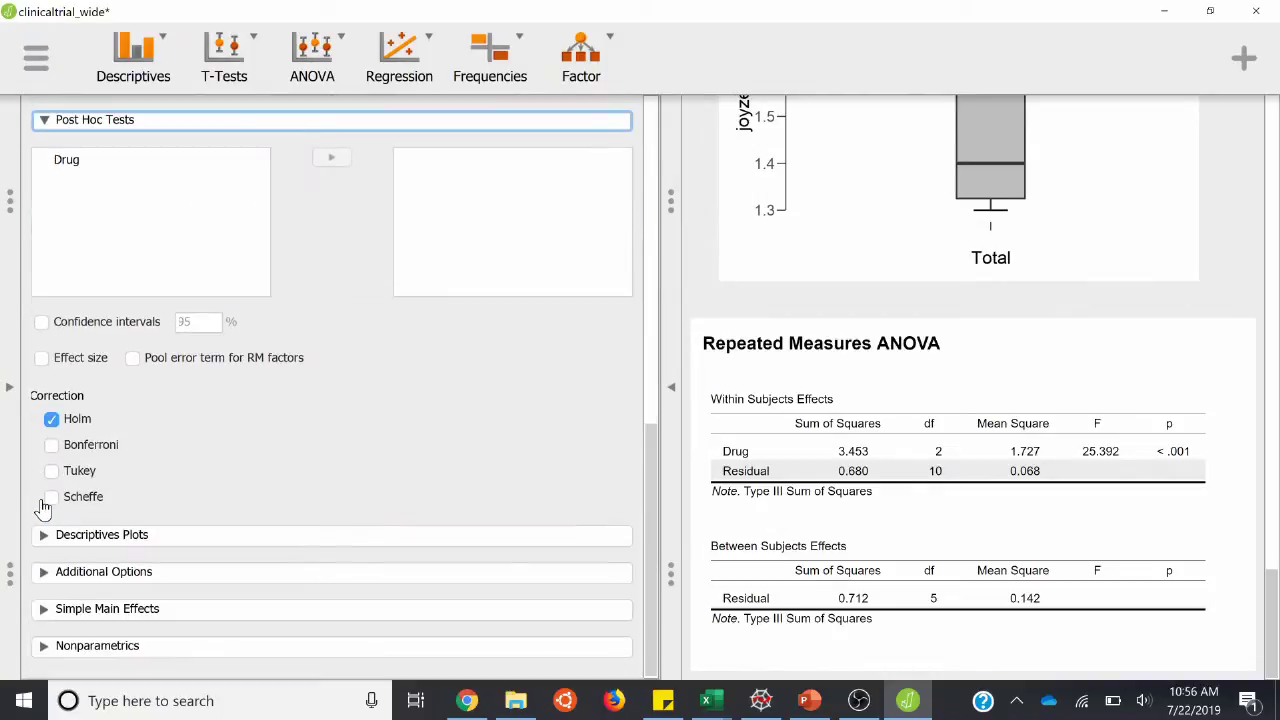
pyautogui.scroll(4, 45, 510)
pyautogui.scroll(5, 76, 543)
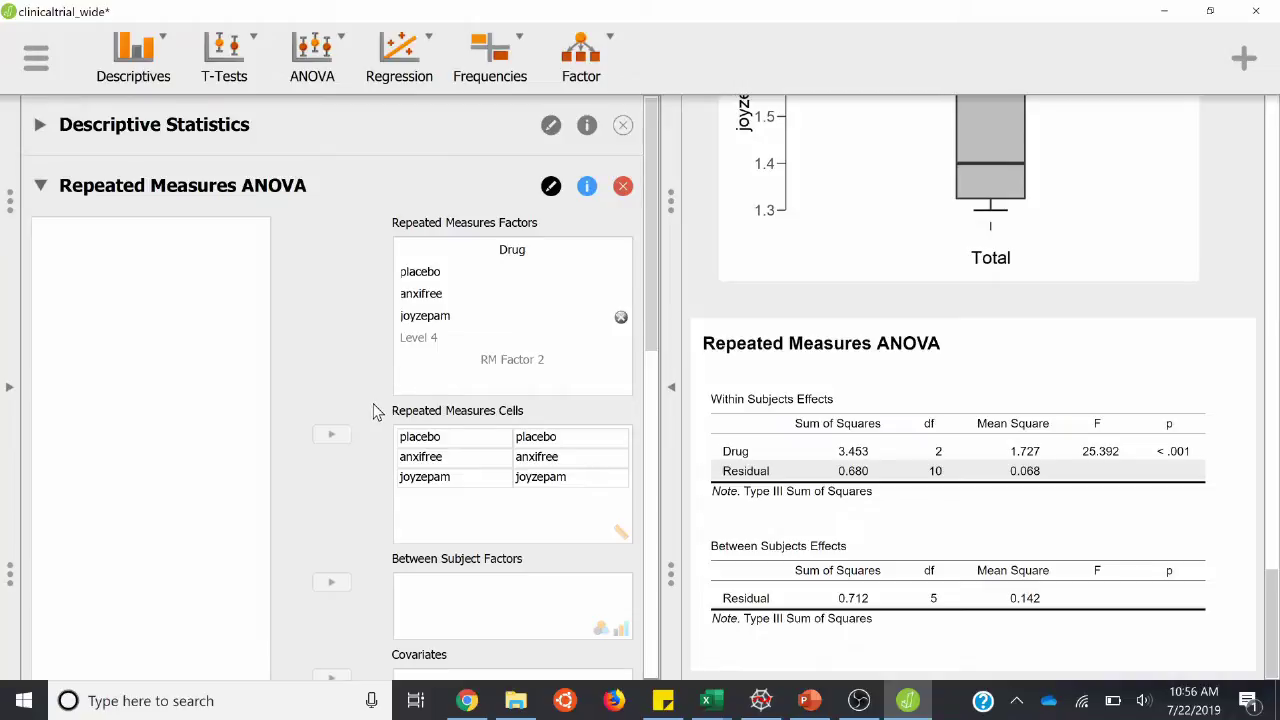
pyautogui.scroll(-8, 378, 410)
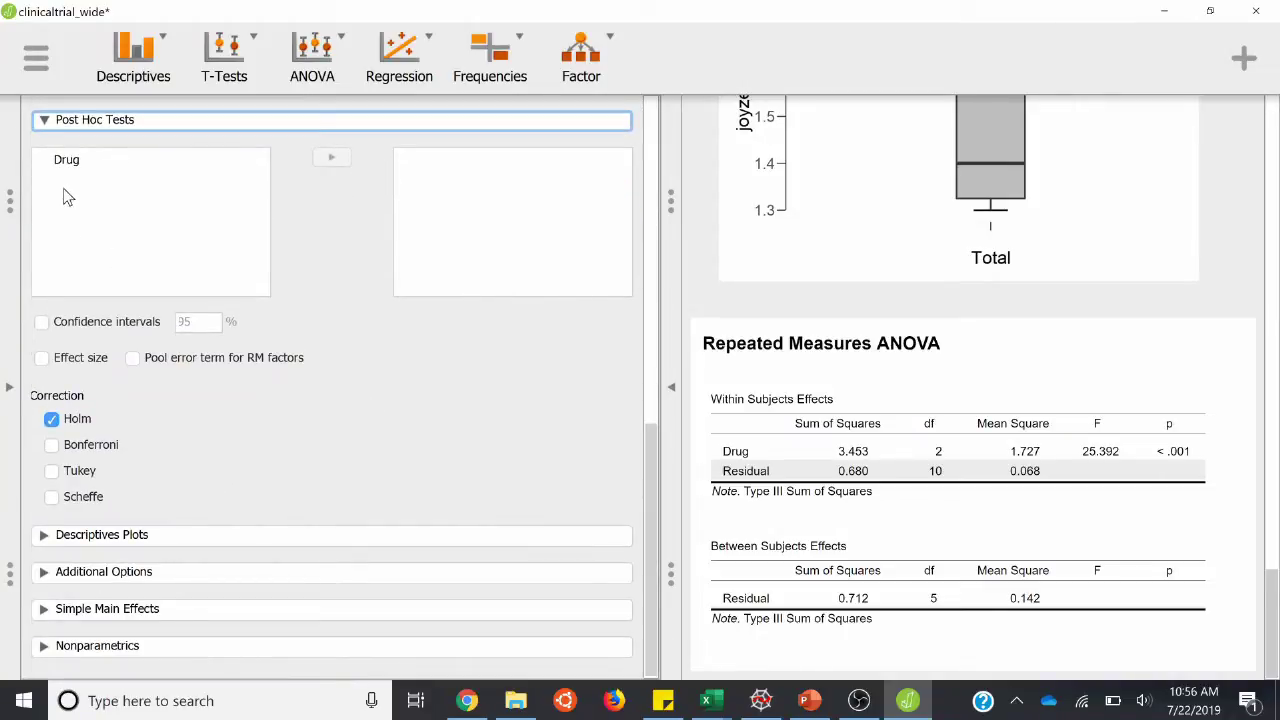
pyautogui.click(82, 163)
pyautogui.click(334, 160)
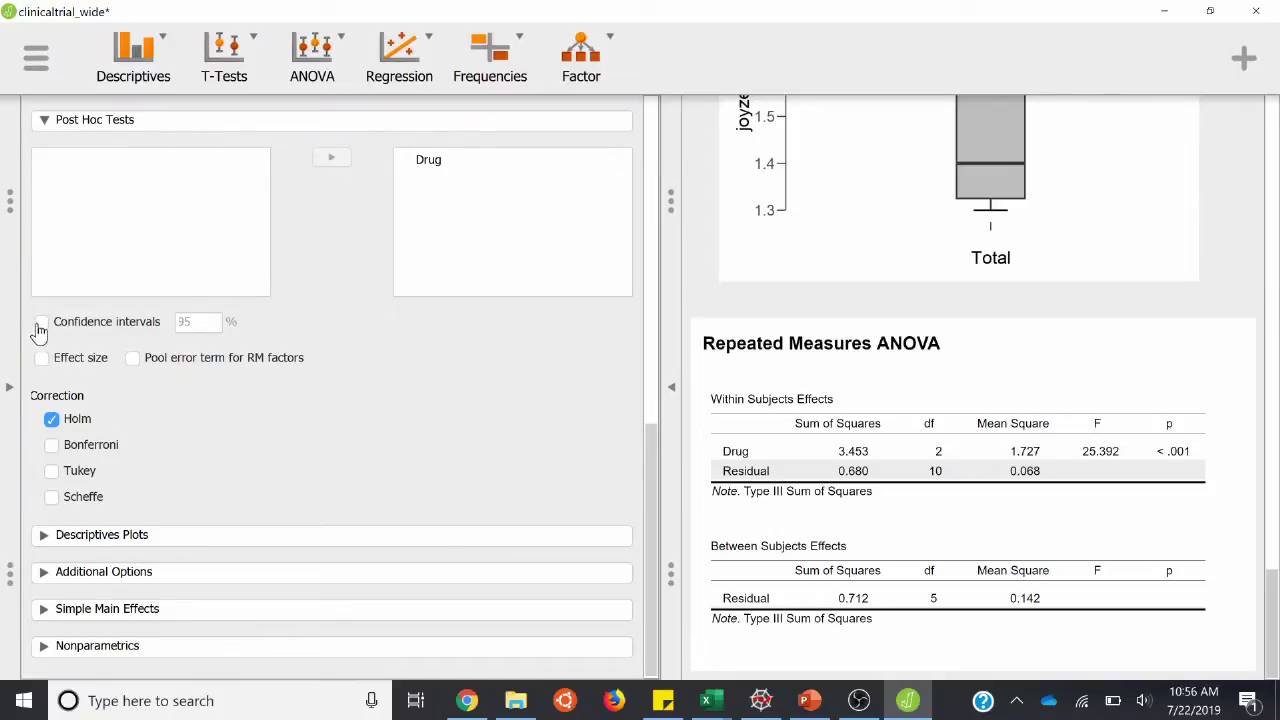
# - Use the Bonferroni correction instead of Holm for the post hoc tests, and include effect size and 95% confidence intervals
pyautogui.click(51, 445)
pyautogui.click(51, 420)
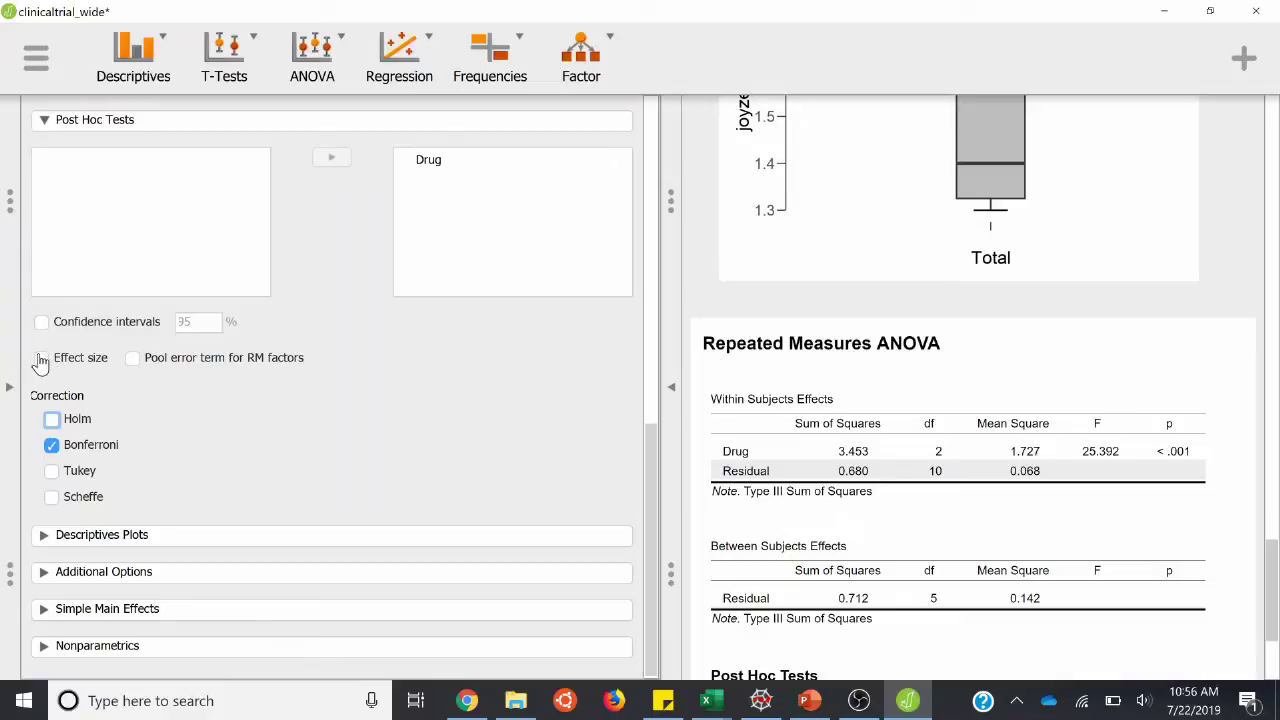
pyautogui.click(41, 359)
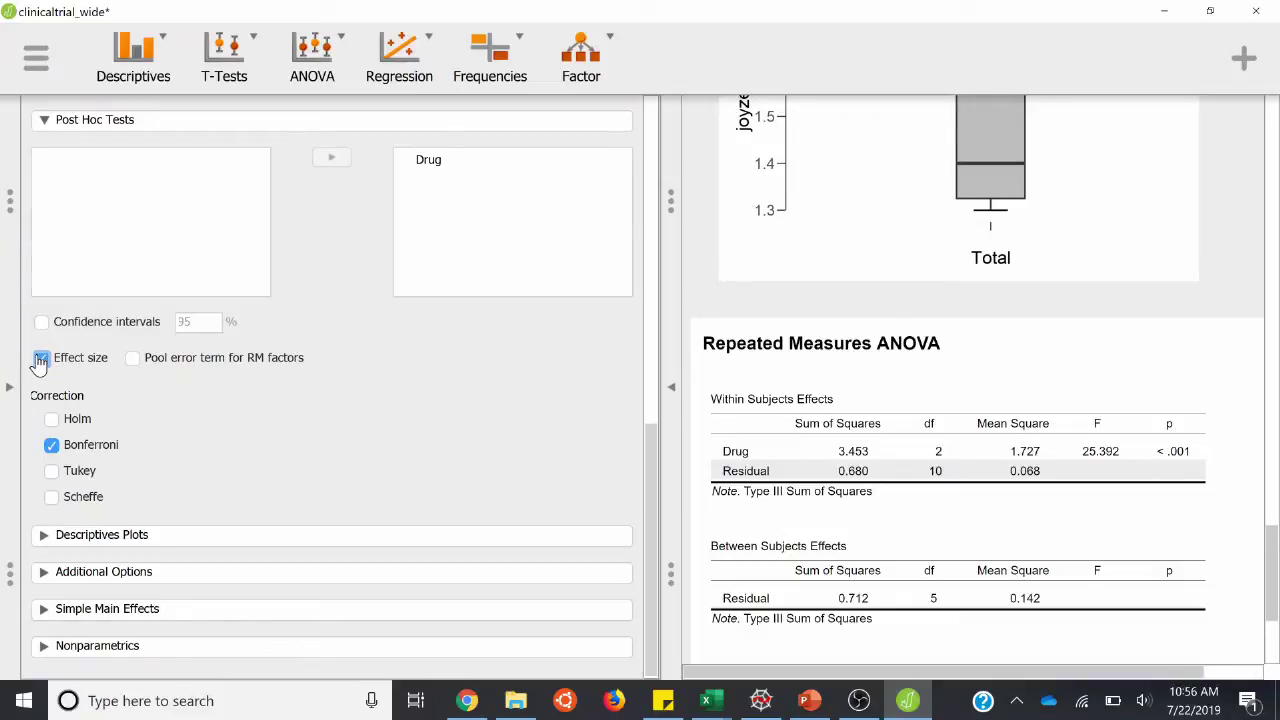
pyautogui.click(41, 322)
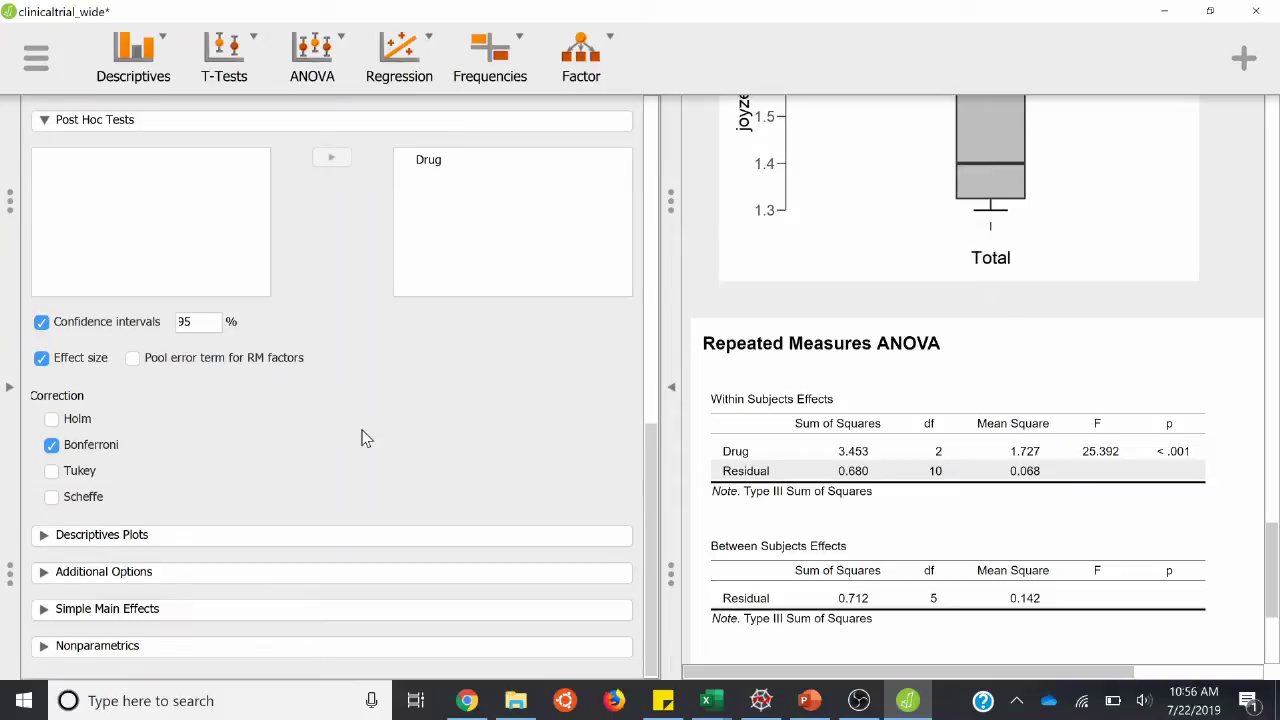
# - Collapse the Repeated Measures ANOVA settings
pyautogui.scroll(10, 365, 438)
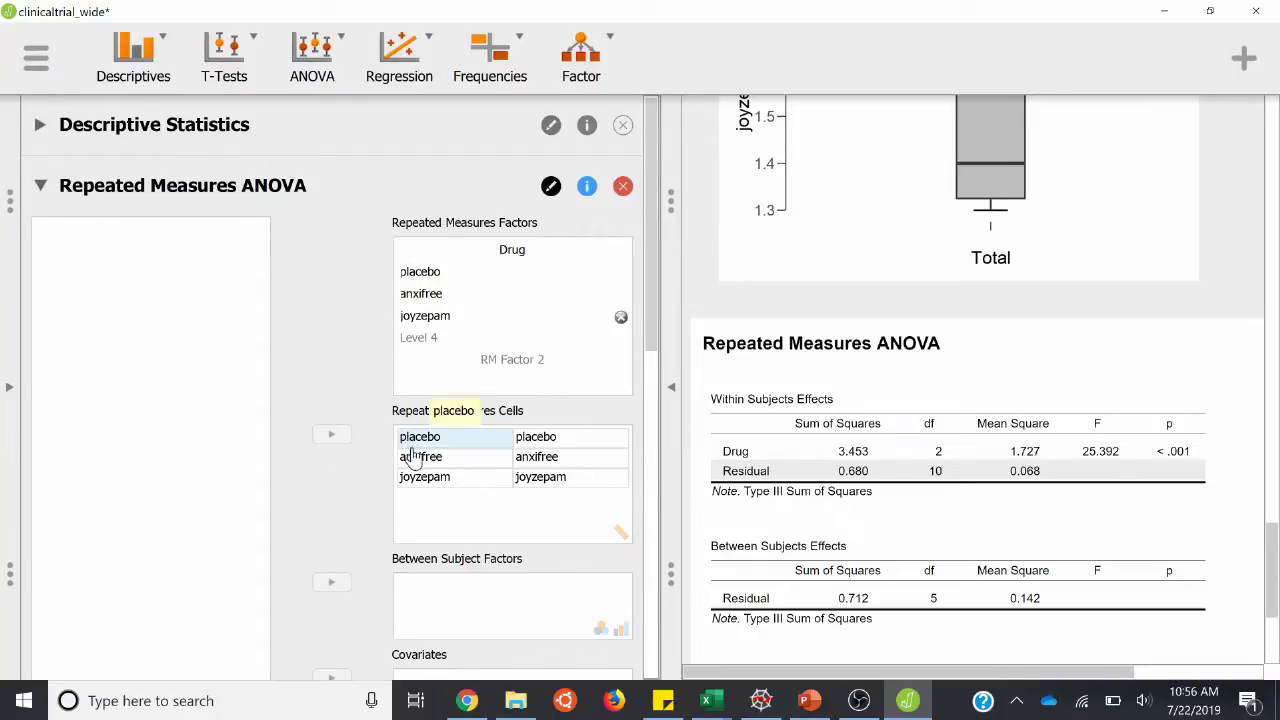
pyautogui.scroll(-10, 305, 517)
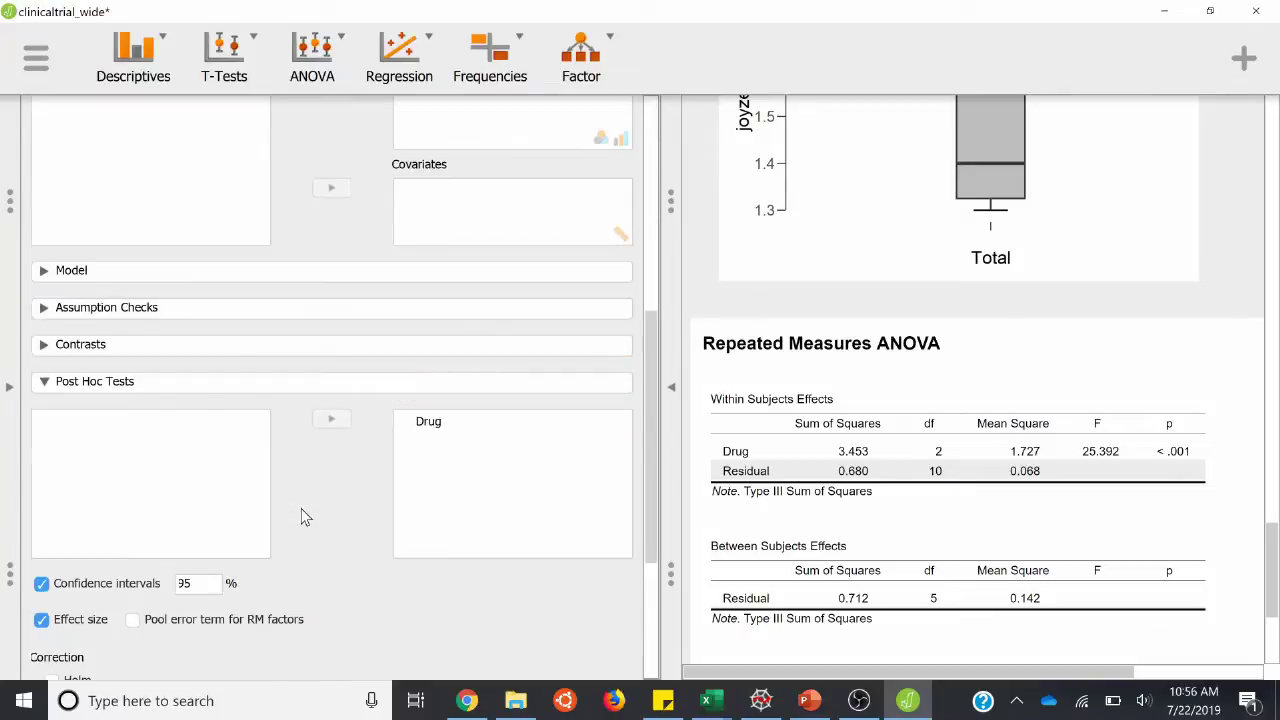
pyautogui.scroll(3, 305, 517)
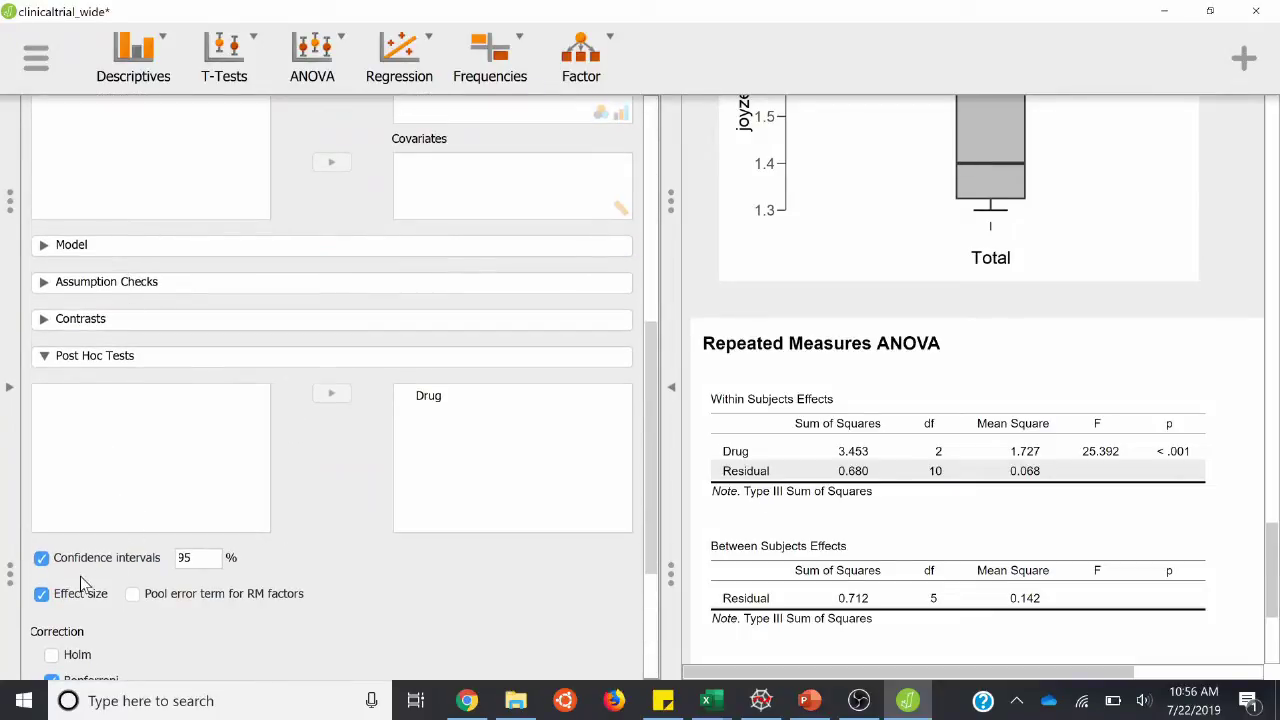
pyautogui.scroll(-2, 80, 576)
pyautogui.scroll(10, 80, 576)
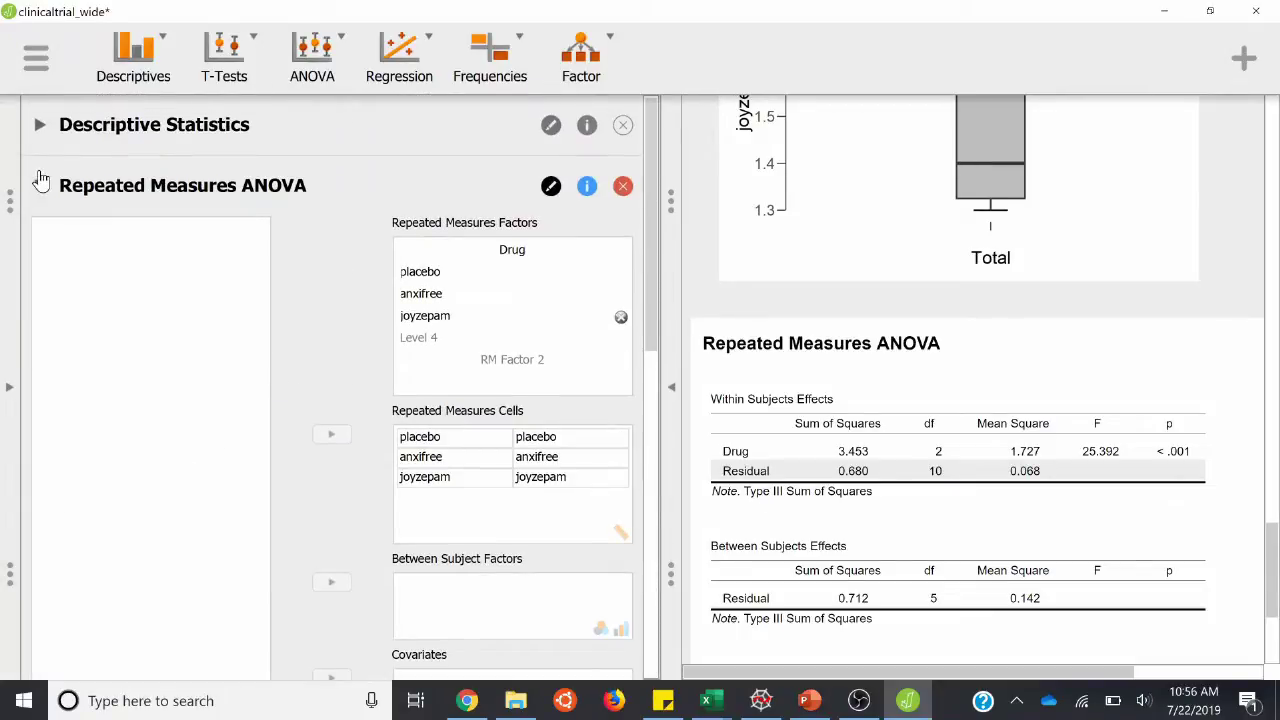
pyautogui.click(40, 183)
# - Examine the descriptive statistics, distribution plots and boxplots of the three drugs, the ANOVA effects tables and the full post hoc comparisons
pyautogui.scroll(10, 975, 362)
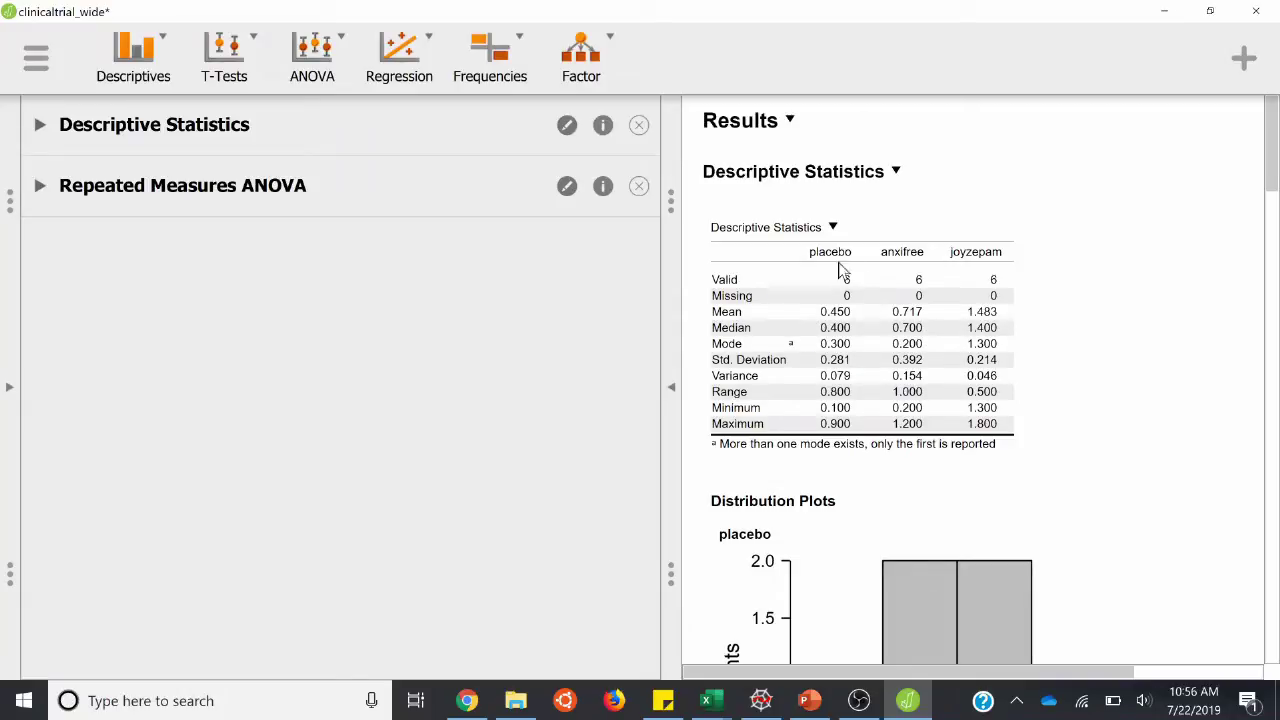
pyautogui.click(1116, 371)
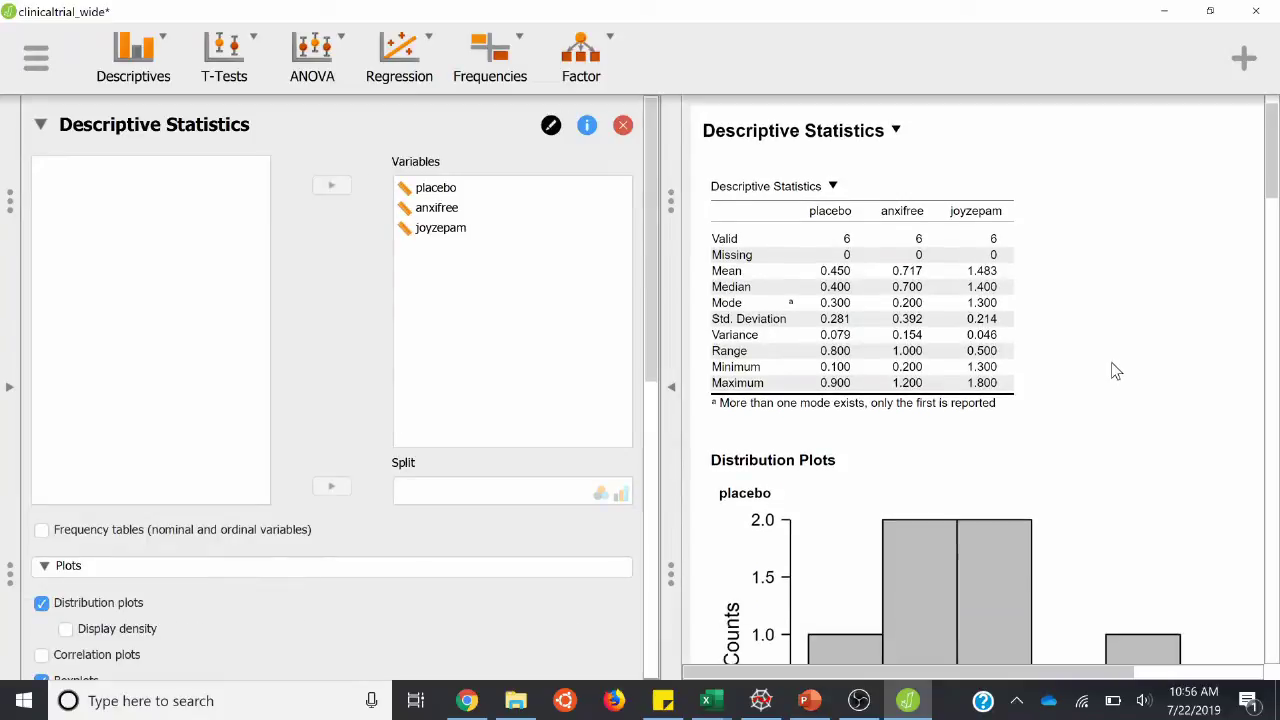
pyautogui.click(36, 121)
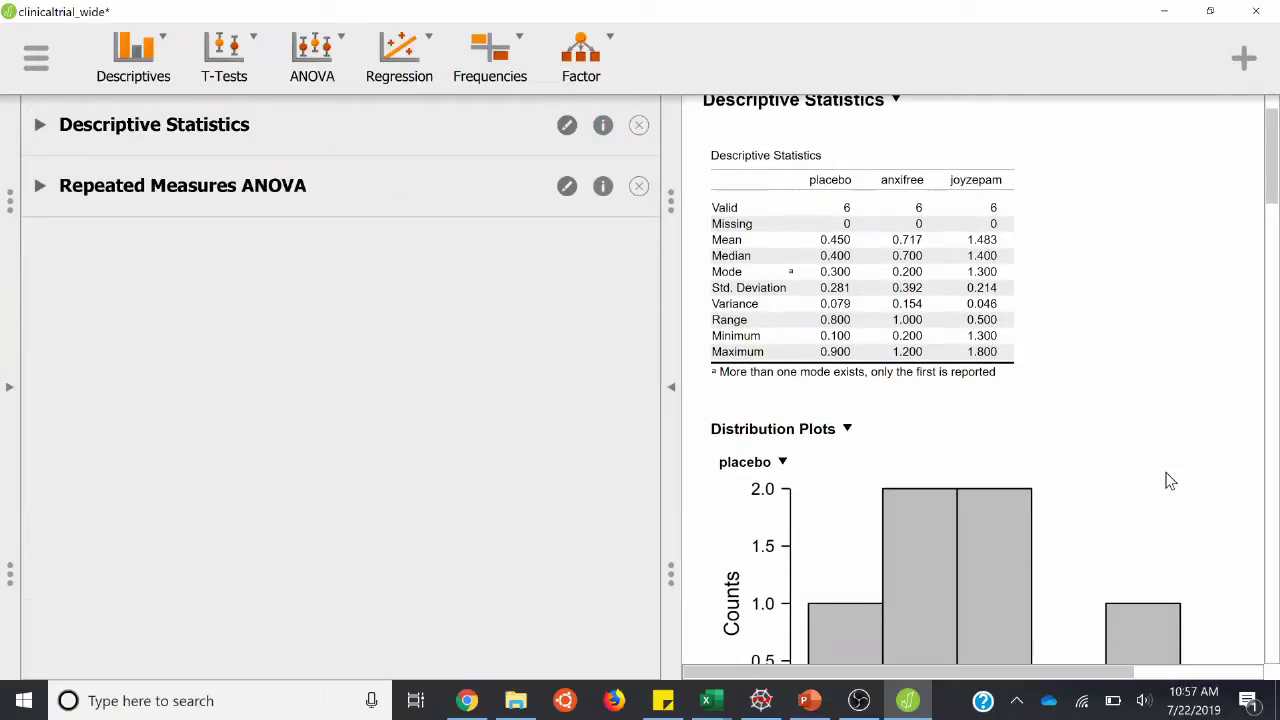
pyautogui.scroll(-4, 1170, 481)
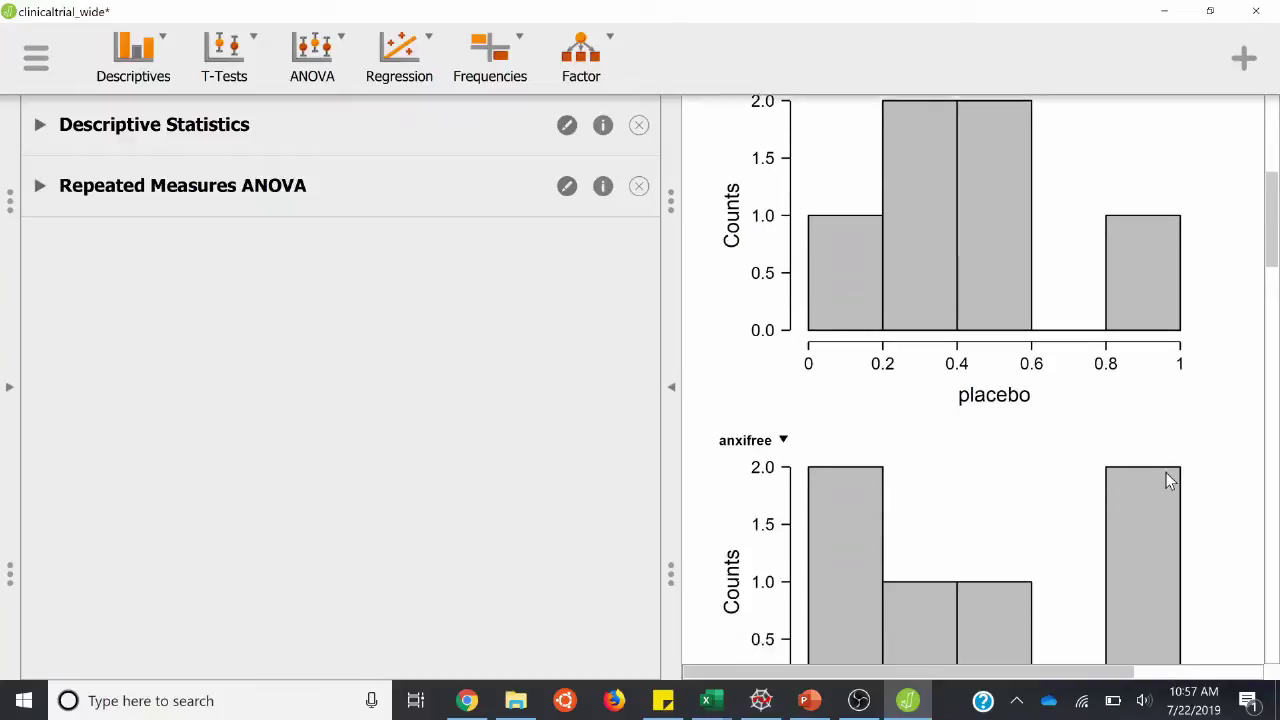
pyautogui.scroll(-5, 1168, 480)
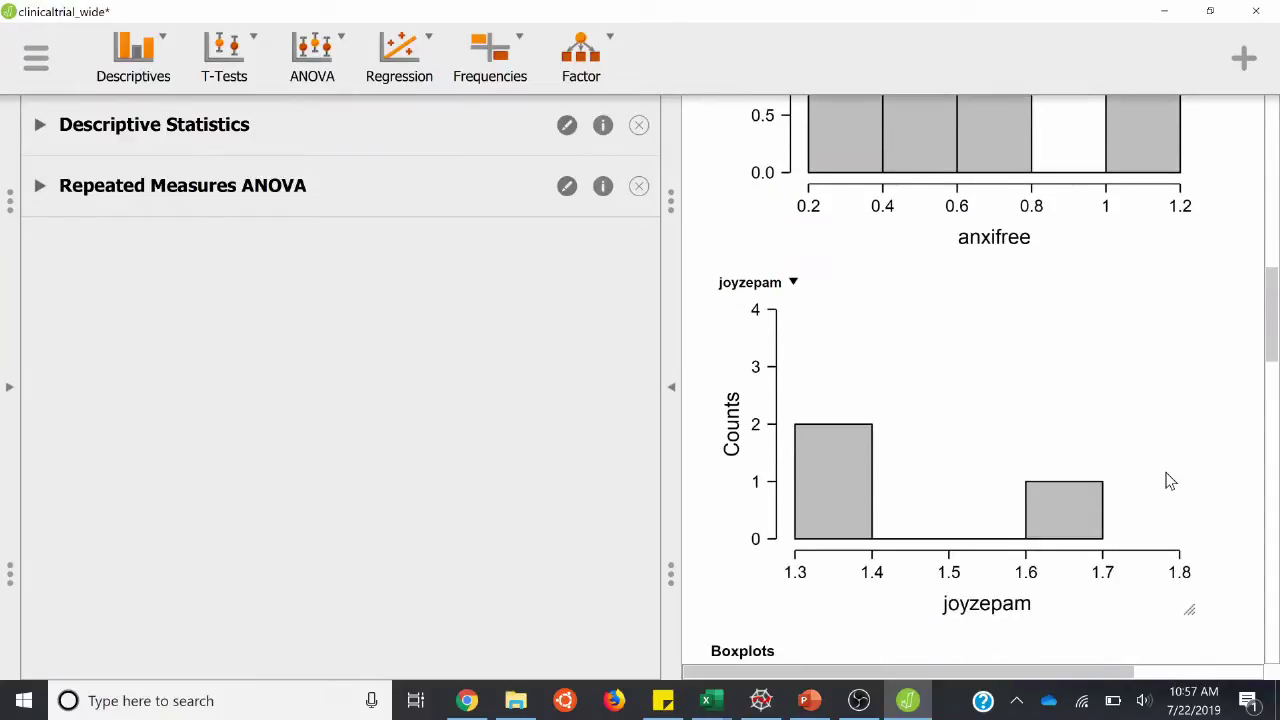
pyautogui.scroll(-5, 1170, 481)
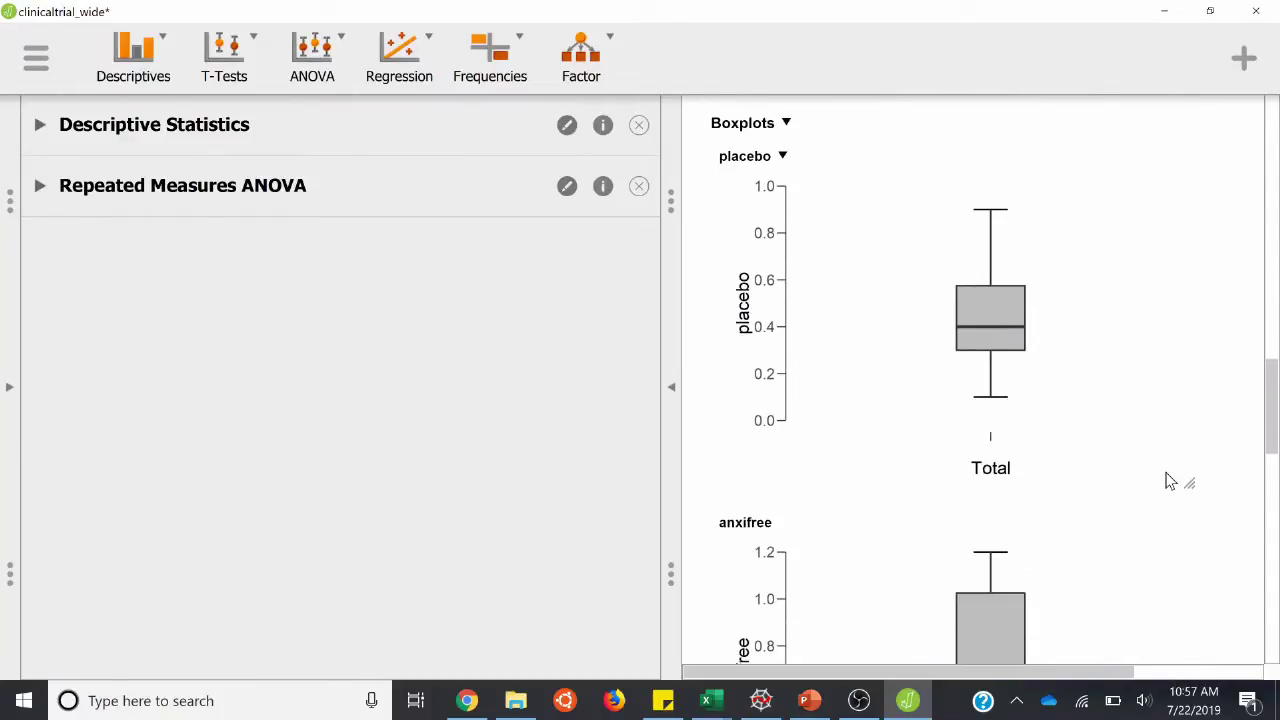
pyautogui.scroll(-5, 1170, 481)
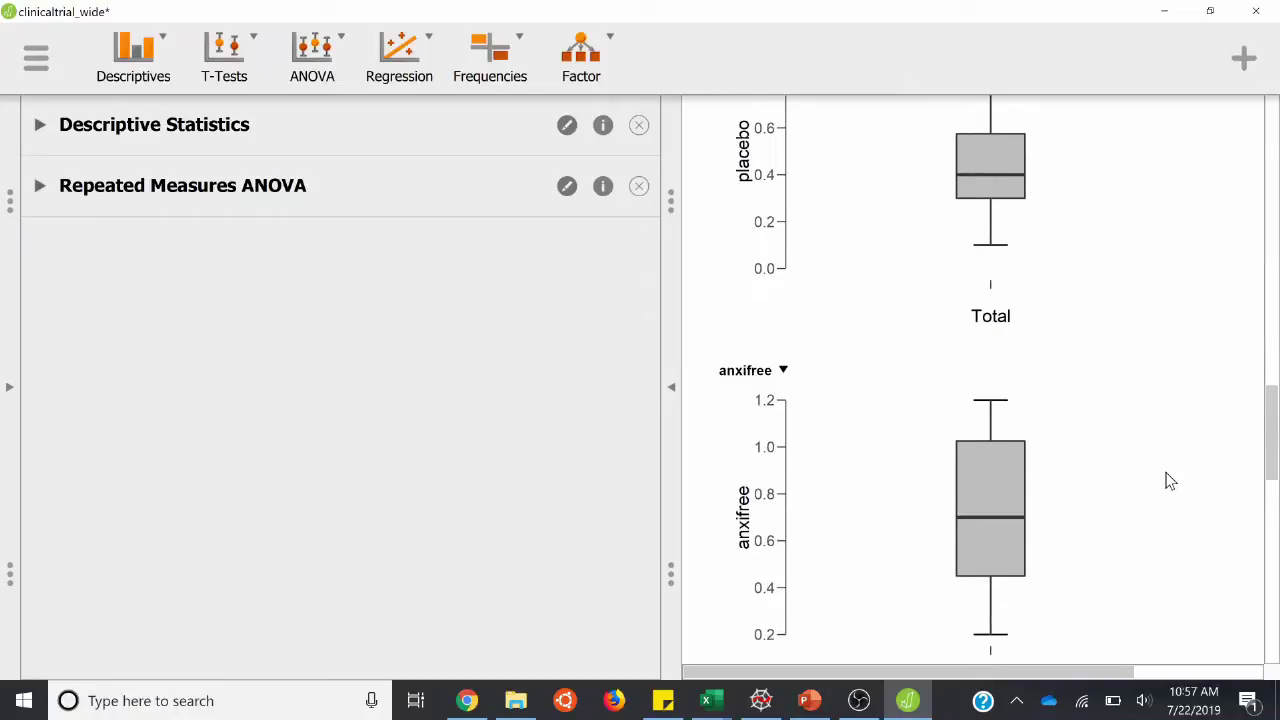
pyautogui.scroll(-5, 1170, 481)
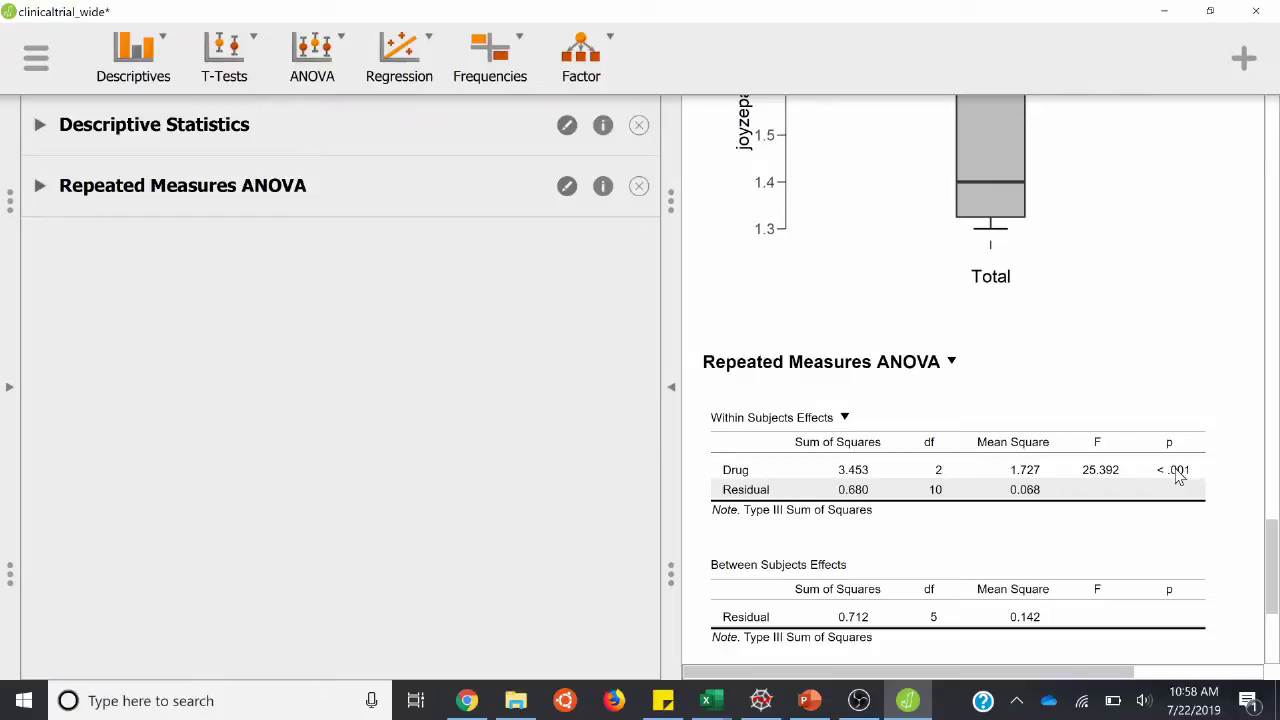
pyautogui.scroll(-1, 1180, 490)
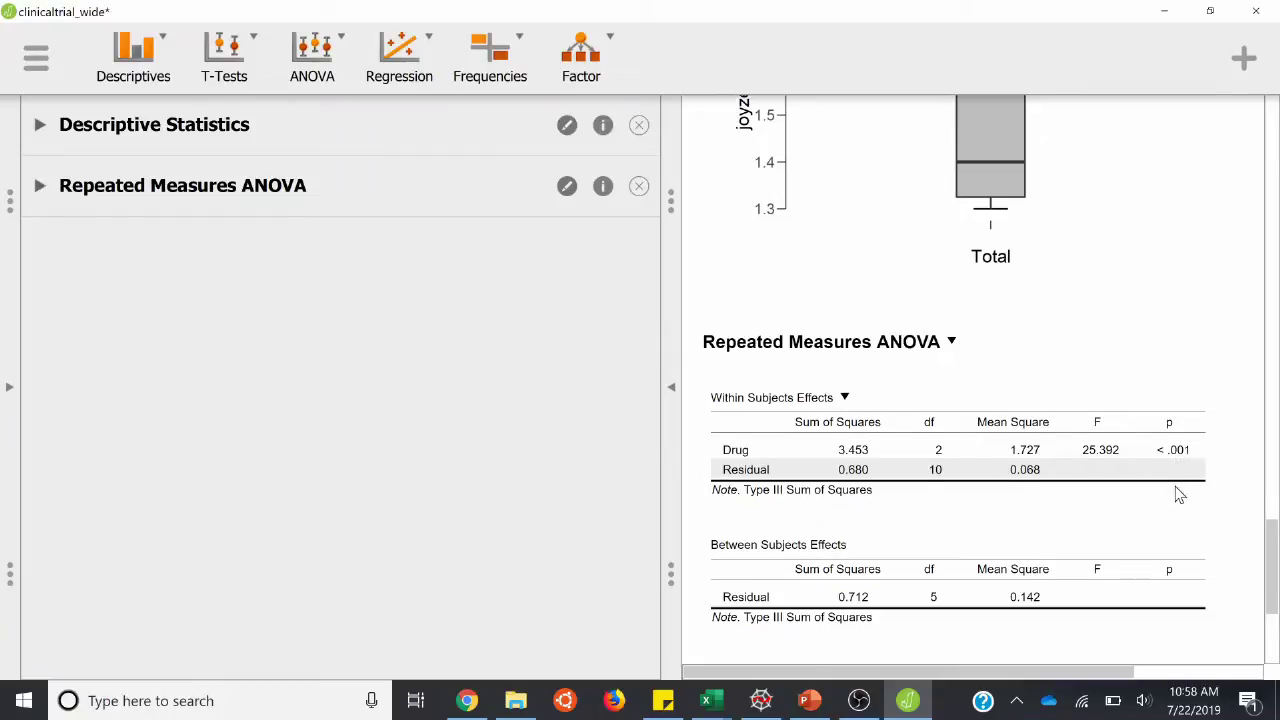
pyautogui.scroll(-3, 1180, 495)
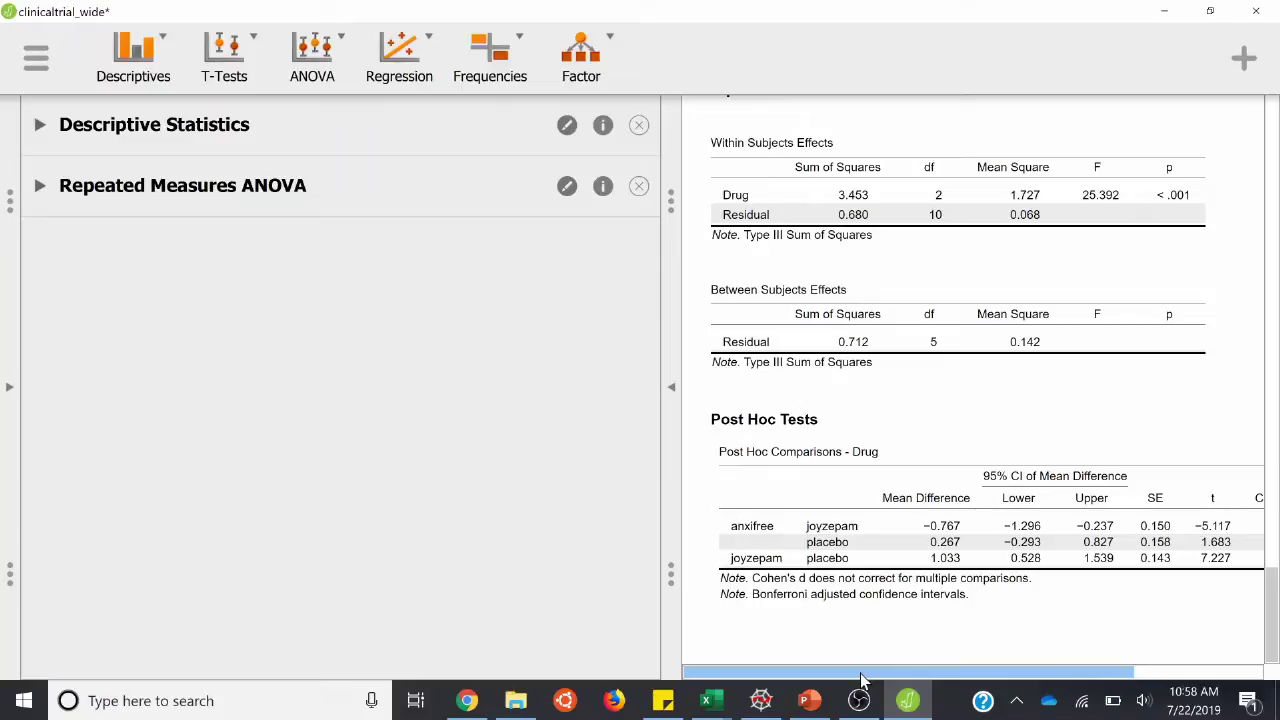
pyautogui.moveTo(862, 680); pyautogui.dragTo(915, 674)
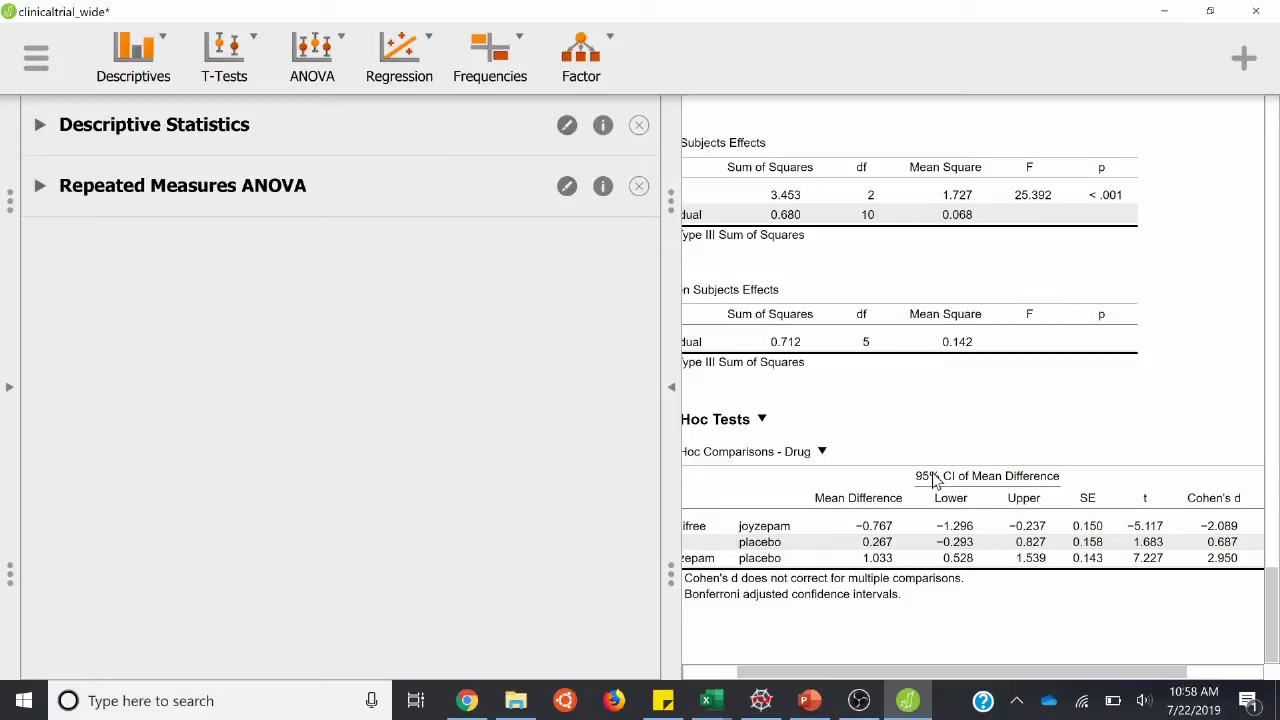
# - Remove the confidence intervals from the Drug post hoc tests and review the post hoc and within-subjects effects tables
pyautogui.click(36, 192)
pyautogui.scroll(-10, 155, 500)
pyautogui.scroll(-2, 155, 493)
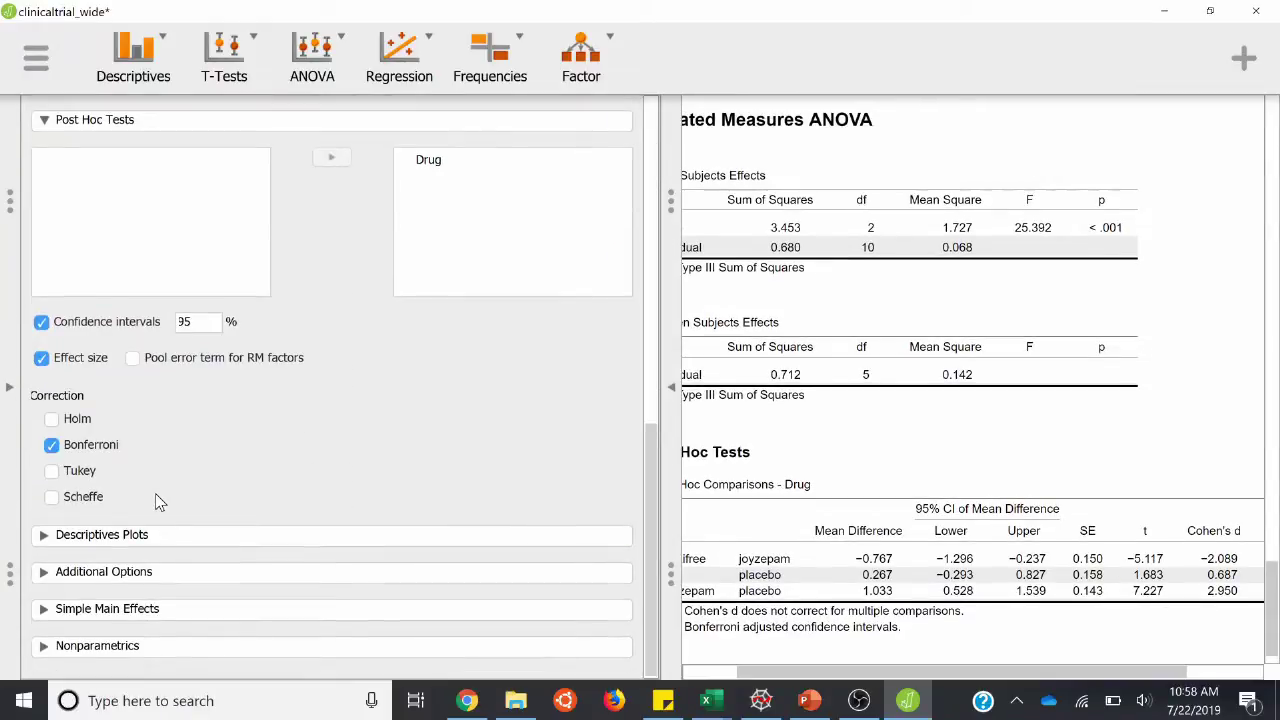
pyautogui.click(42, 324)
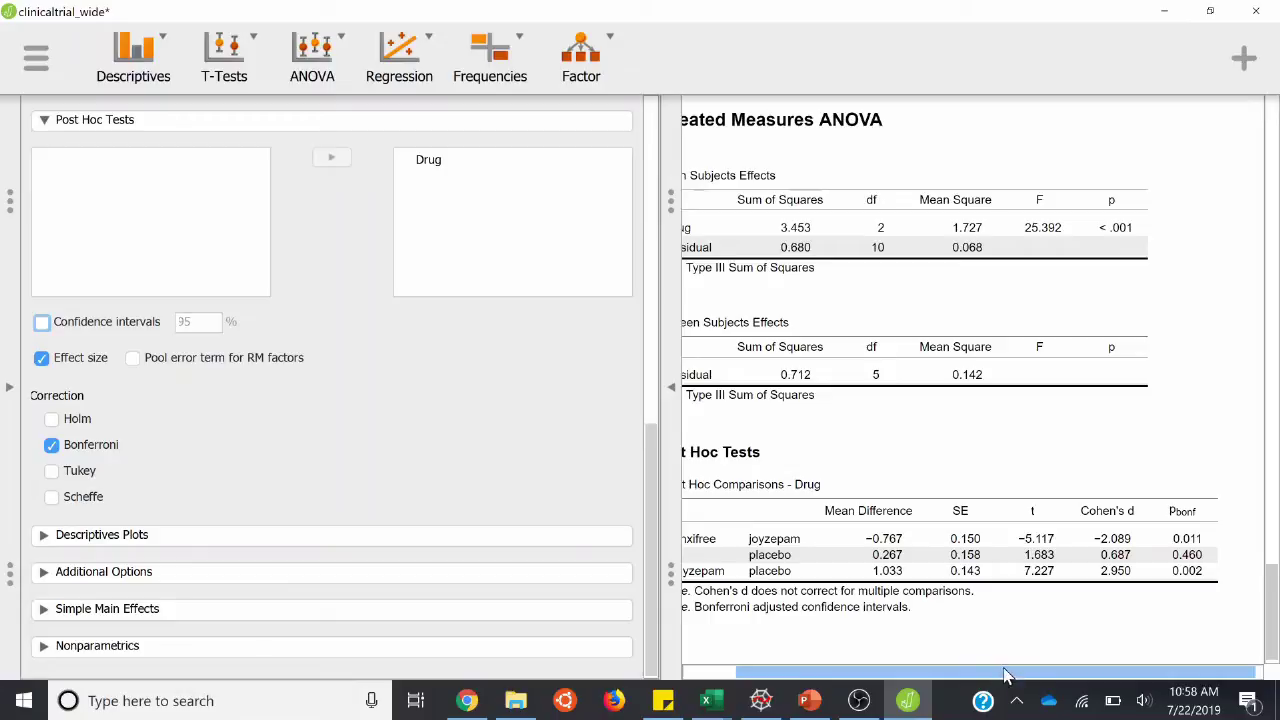
pyautogui.moveTo(1010, 672); pyautogui.dragTo(966, 672)
pyautogui.hscroll(1, 985, 673)
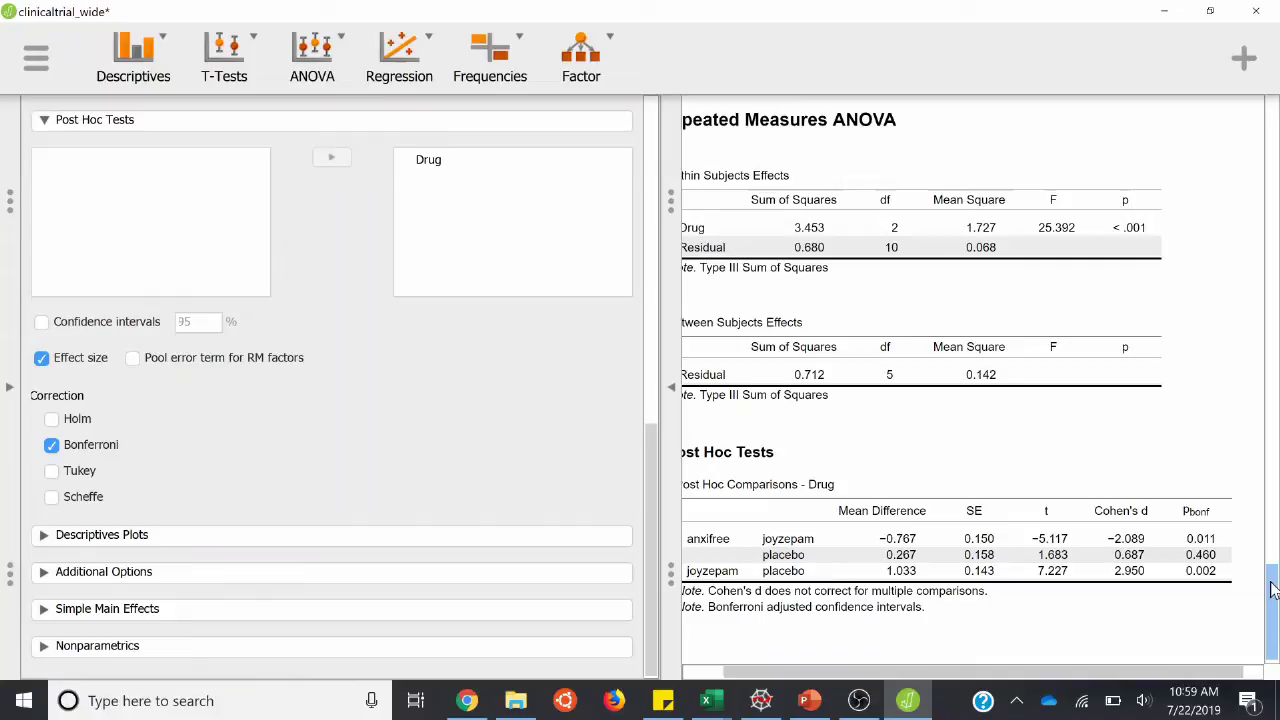
pyautogui.scroll(2, 1272, 590)
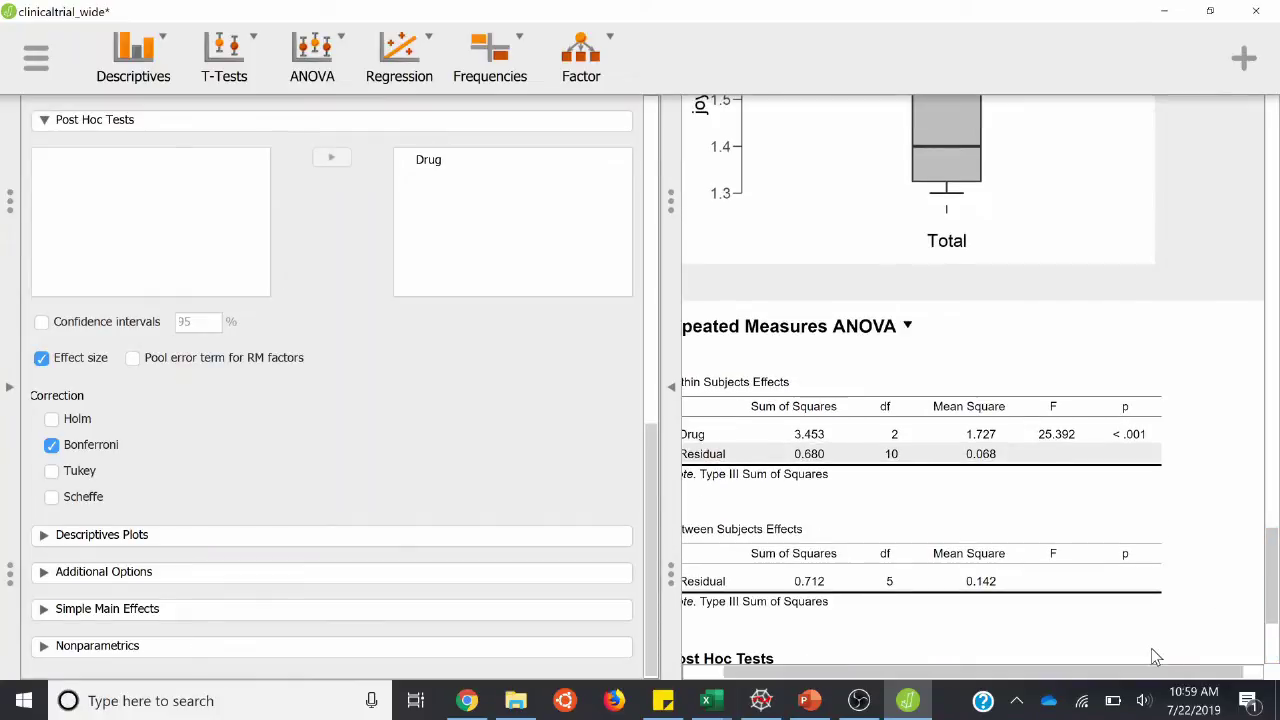
pyautogui.moveTo(1147, 683); pyautogui.dragTo(1097, 686)
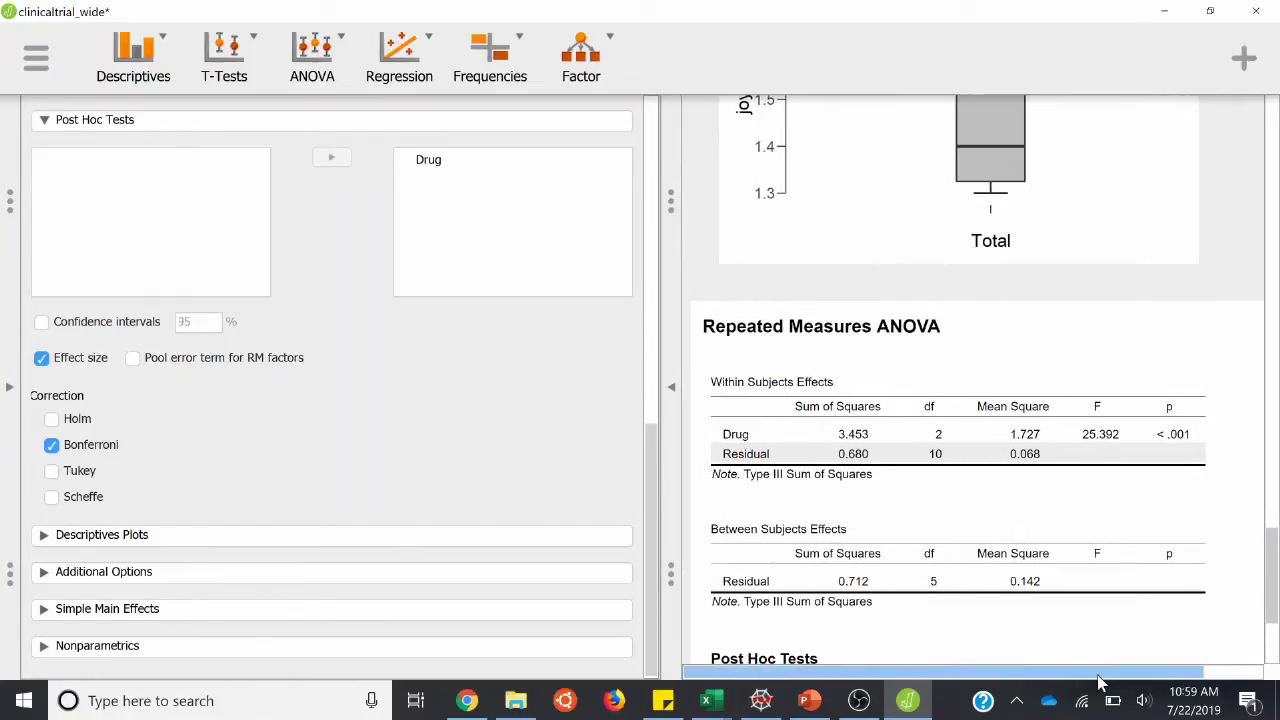
# - Copy the Post Hoc Tests results of the Repeated Measures ANOVA to the clipboard
pyautogui.moveTo(1274, 590)
pyautogui.mouseDown()
pyautogui.moveTo(1274, 418)
pyautogui.moveTo(1256, 587)
pyautogui.moveTo(1272, 545)
pyautogui.moveTo(1272, 603)
pyautogui.mouseUp()
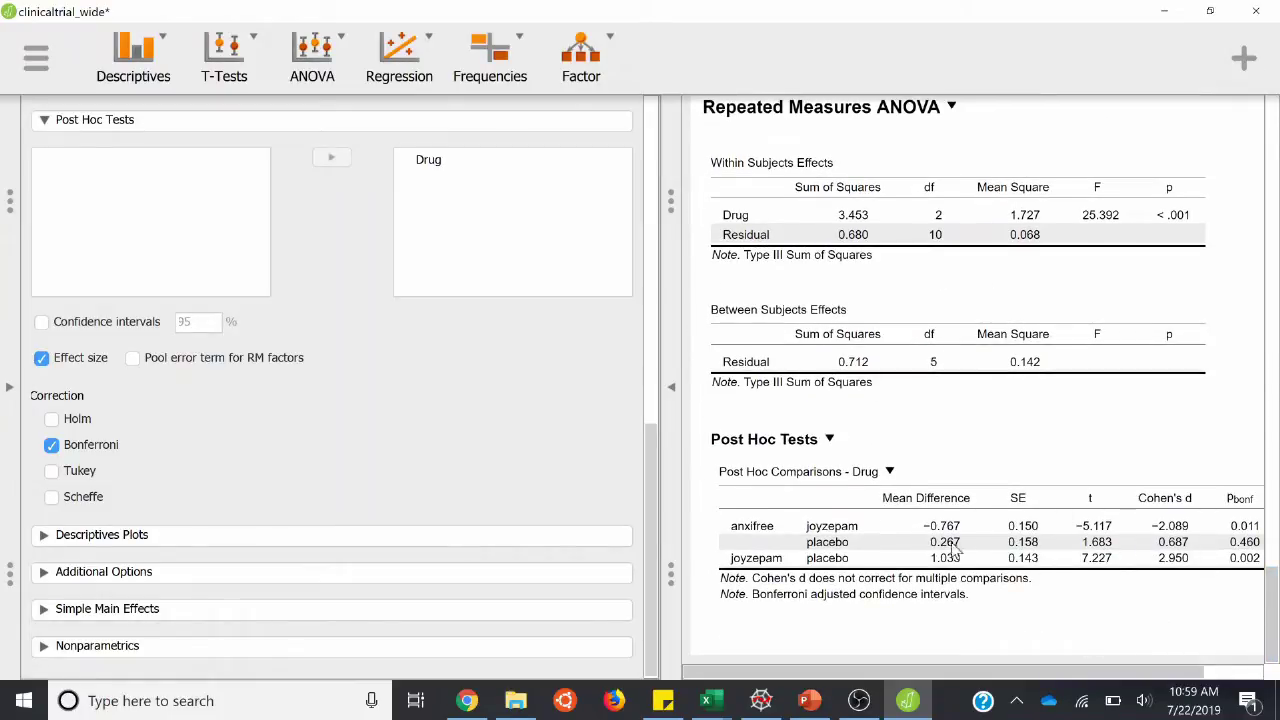
pyautogui.click(828, 443)
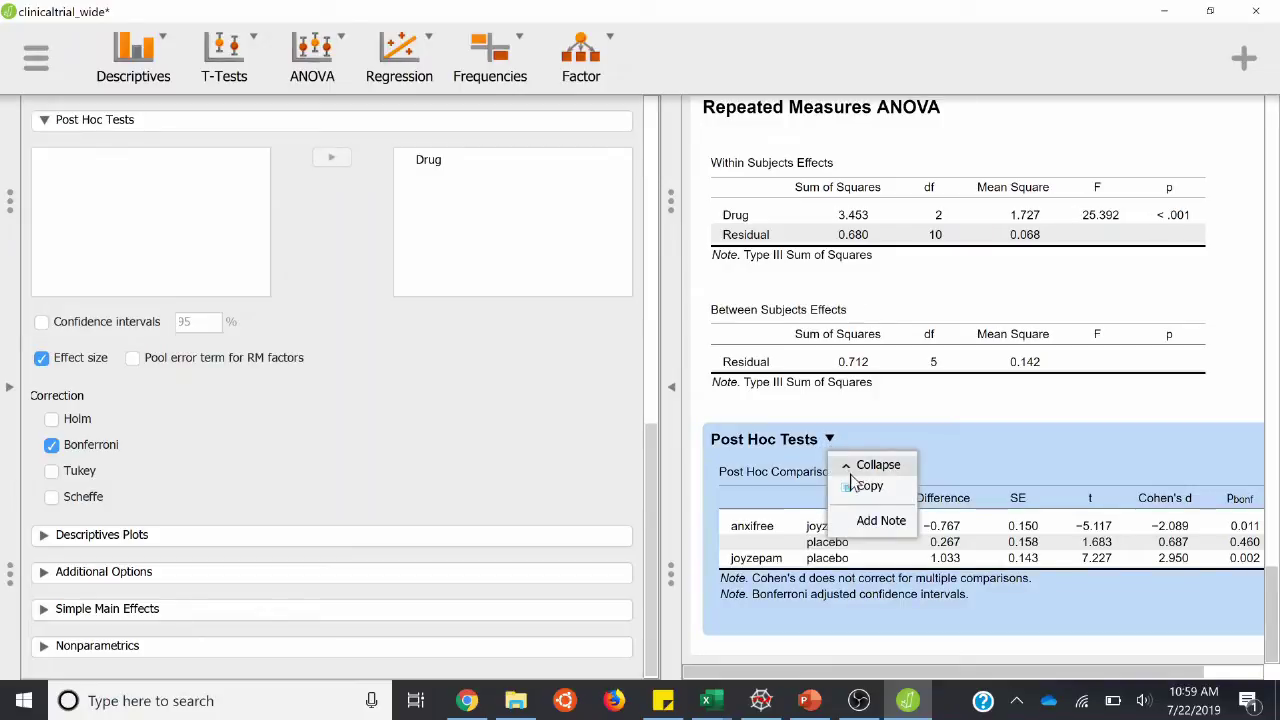
pyautogui.click(855, 485)
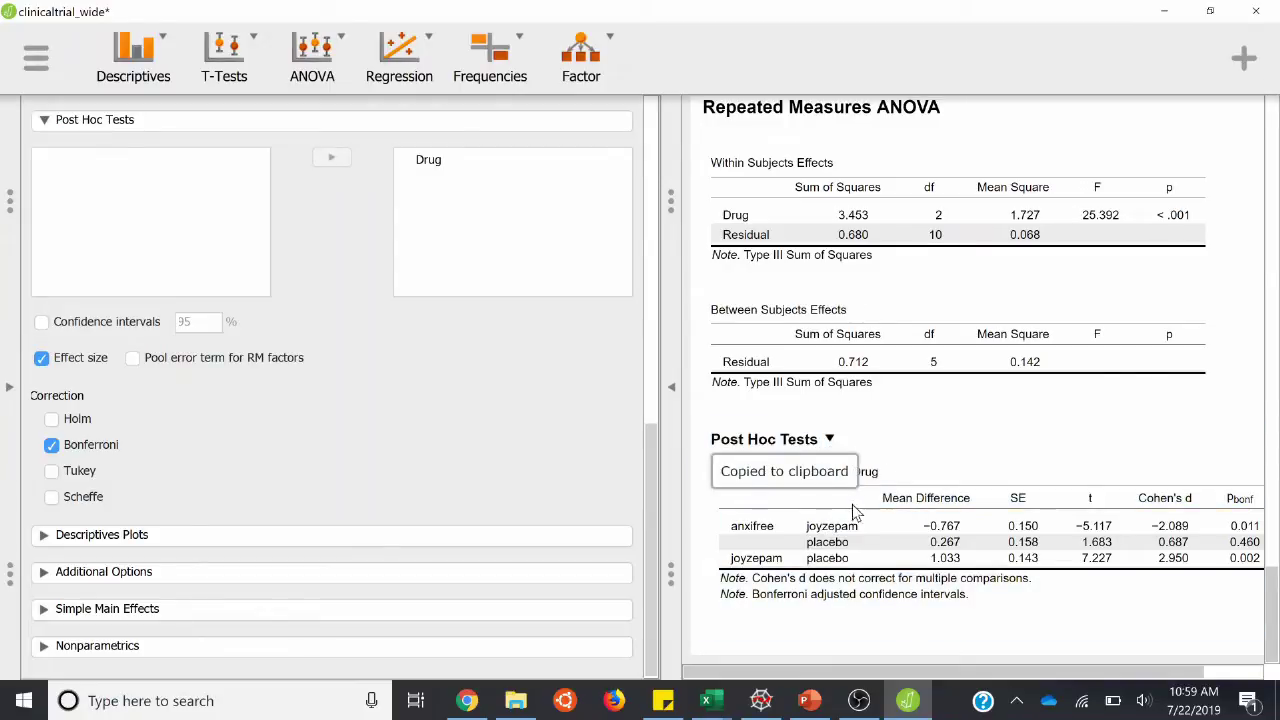
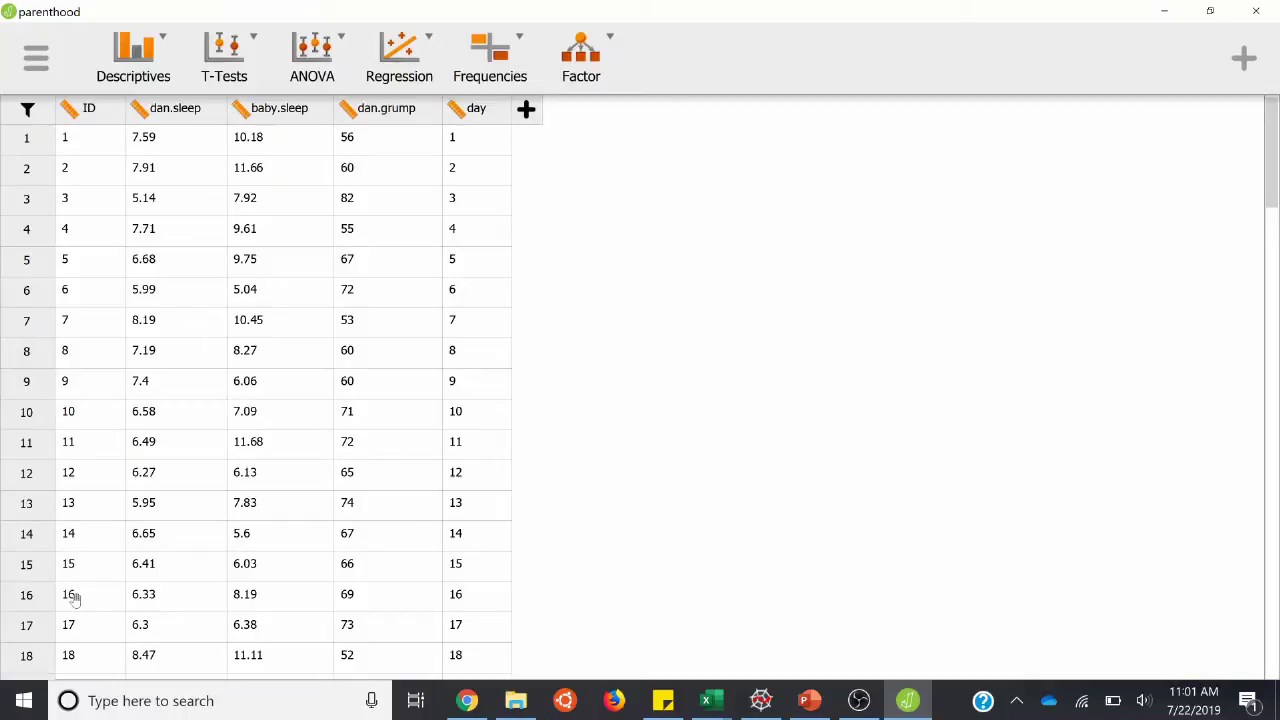
# - Look through all rows of the parenthood data set, covering the sleep, grumpiness and day variables
pyautogui.scroll(-6, 75, 598)
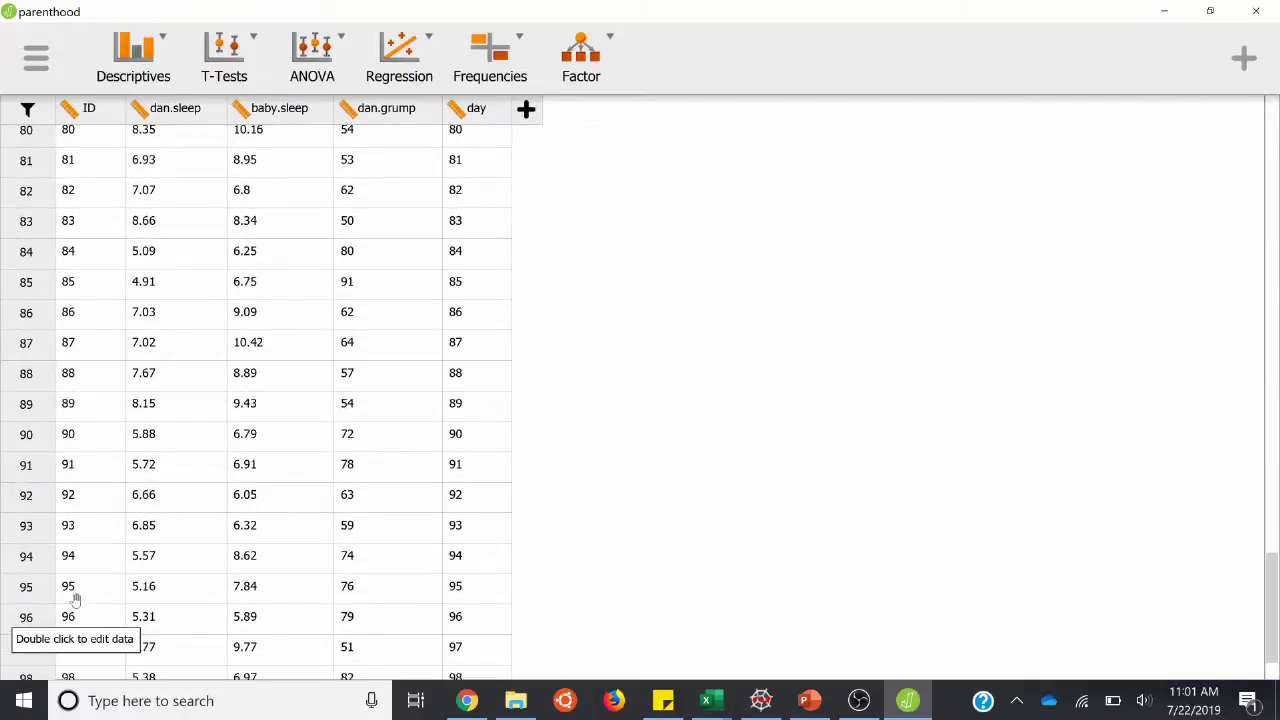
pyautogui.scroll(14, 77, 594)
pyautogui.scroll(6, 168, 117)
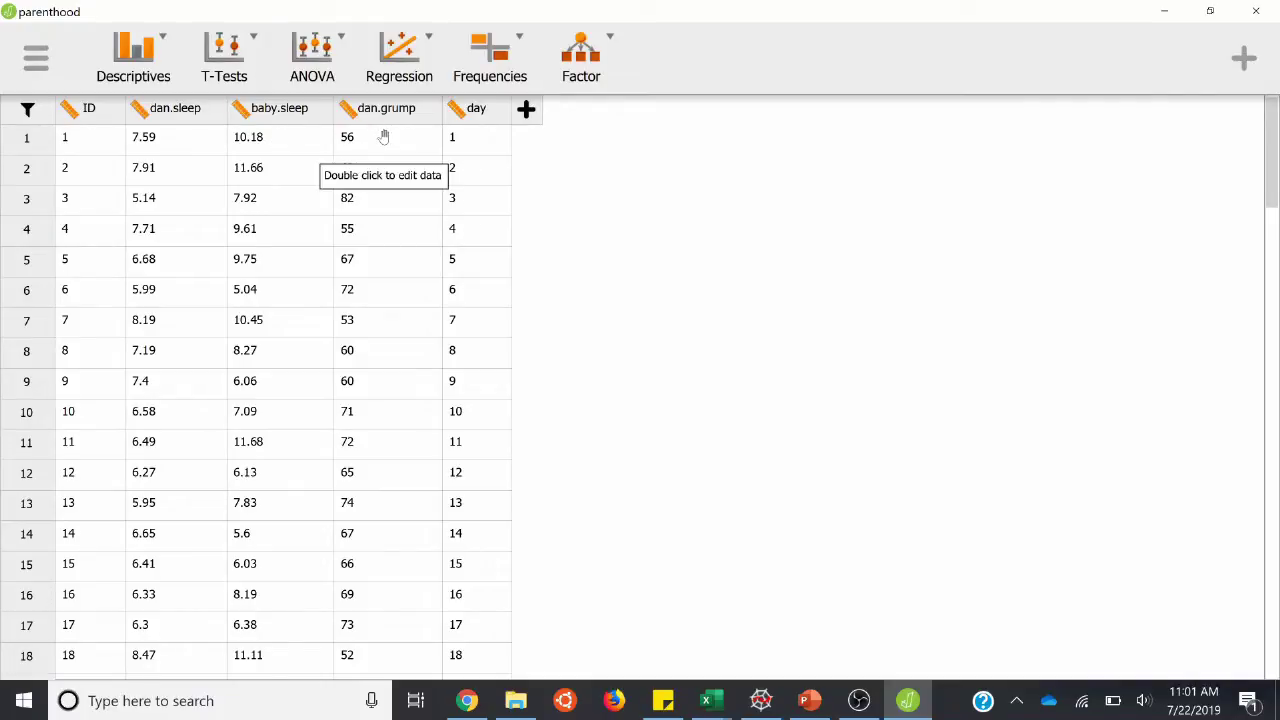
pyautogui.scroll(-1, 463, 372)
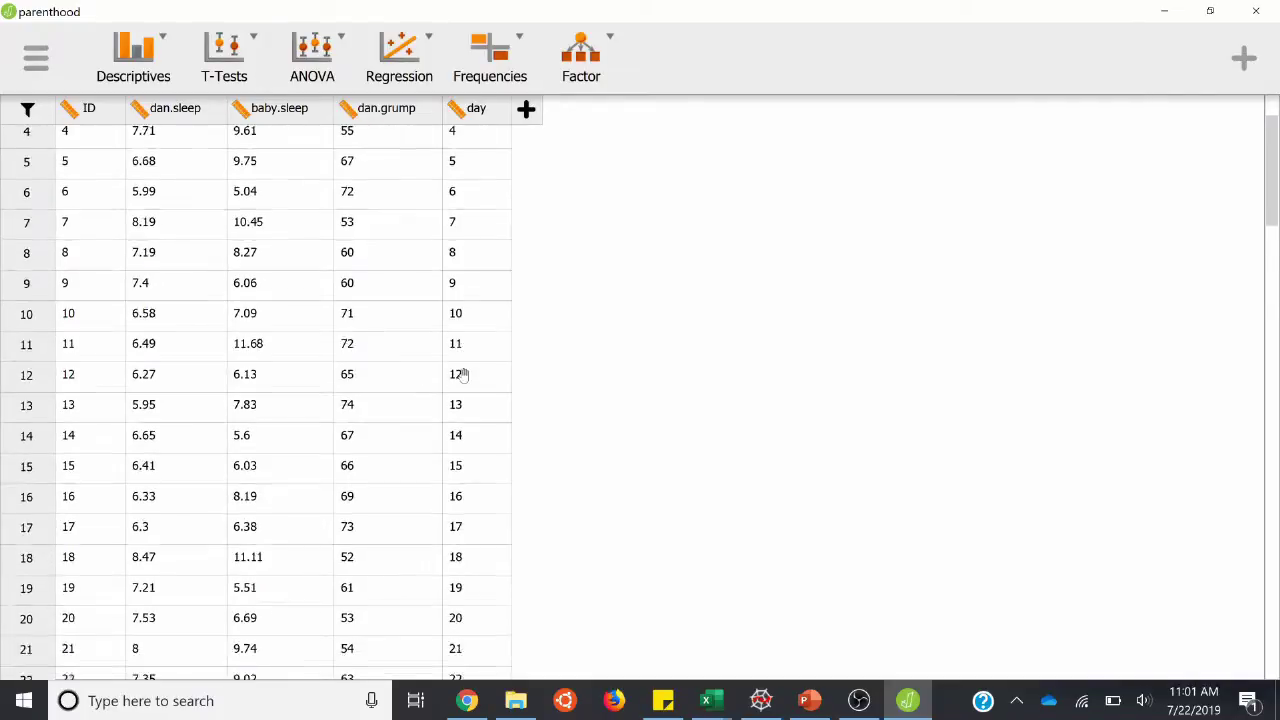
pyautogui.scroll(-20, 463, 372)
pyautogui.scroll(20, 463, 370)
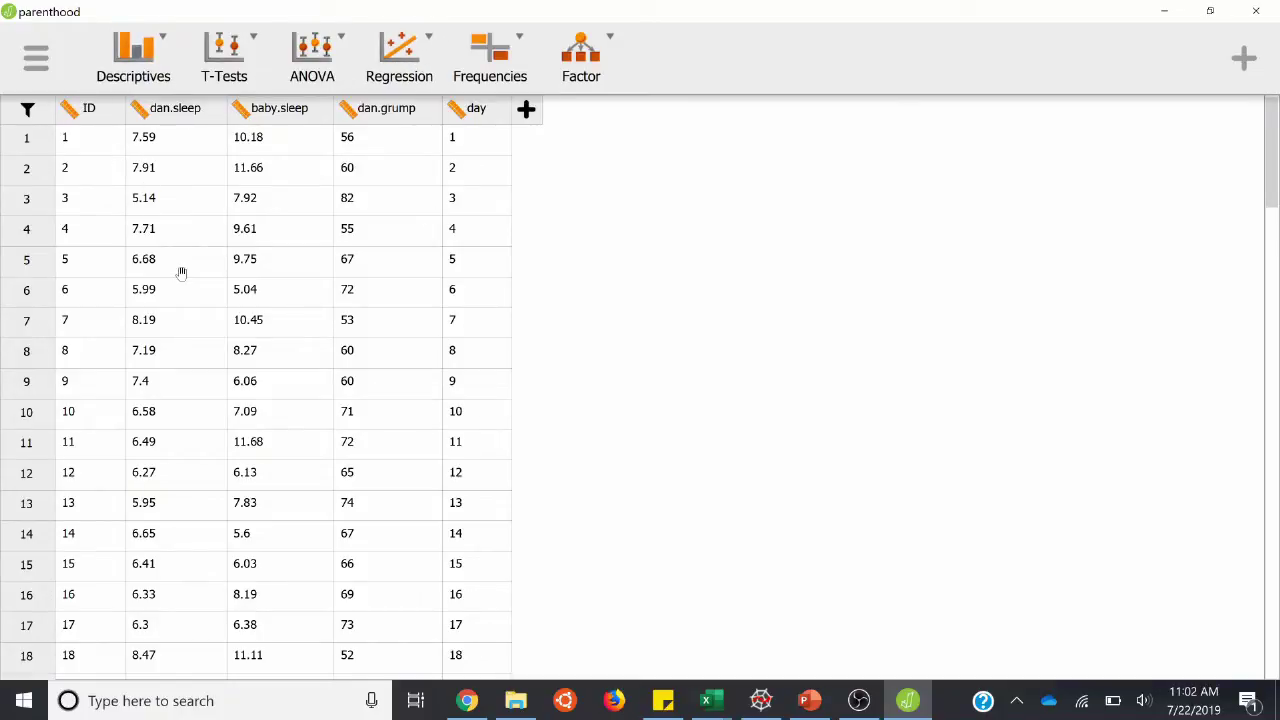
# - Create a classical Linear Regression analysis with dan.sleep as the dependent variable
pyautogui.click(410, 80)
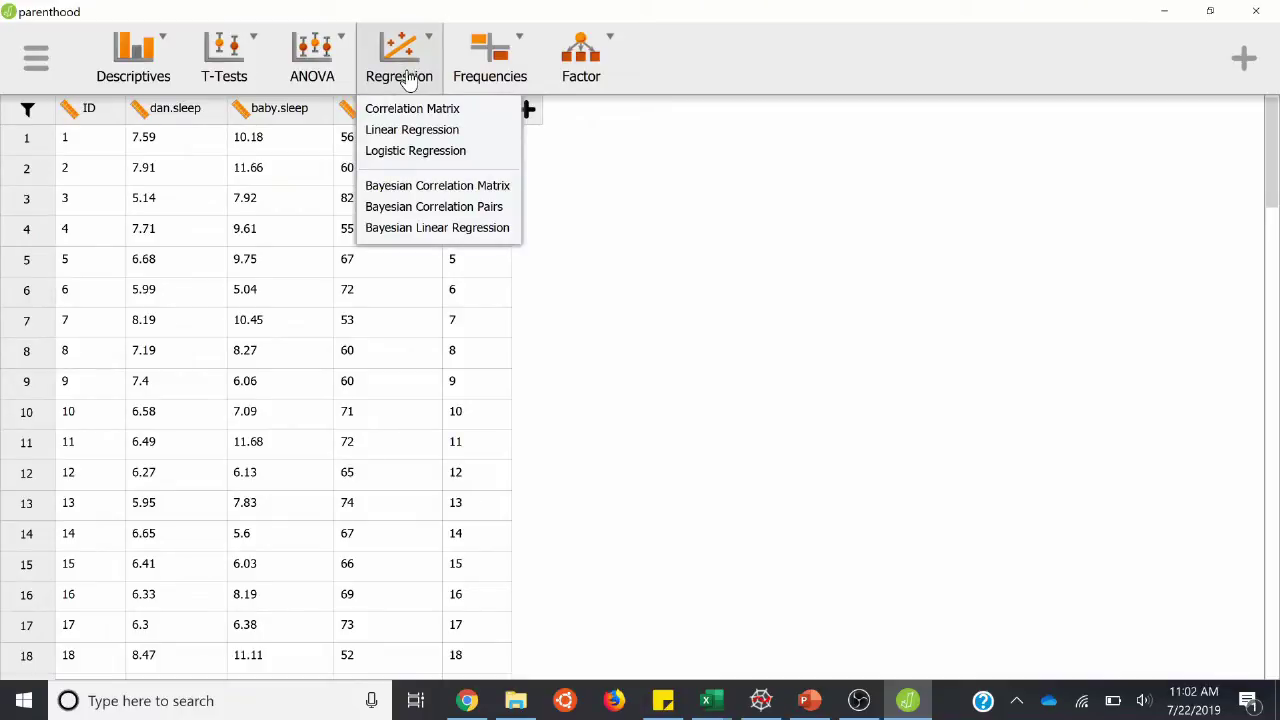
pyautogui.click(469, 130)
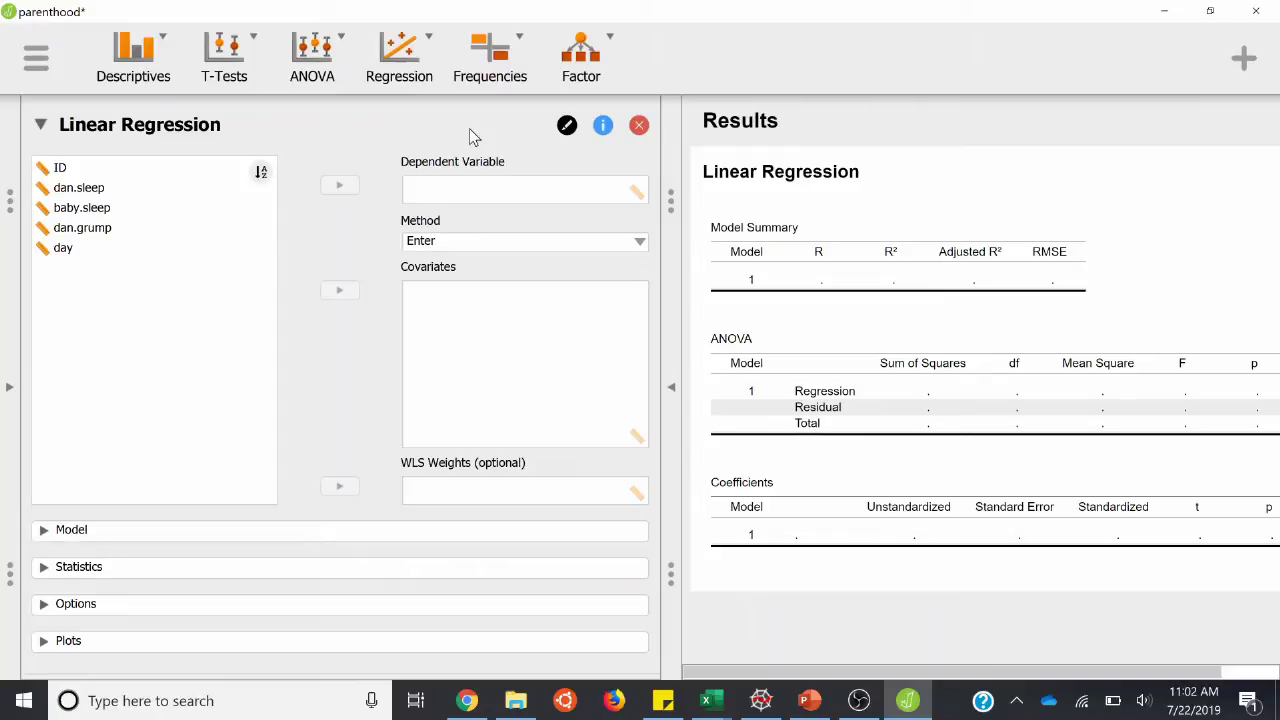
pyautogui.click(123, 193)
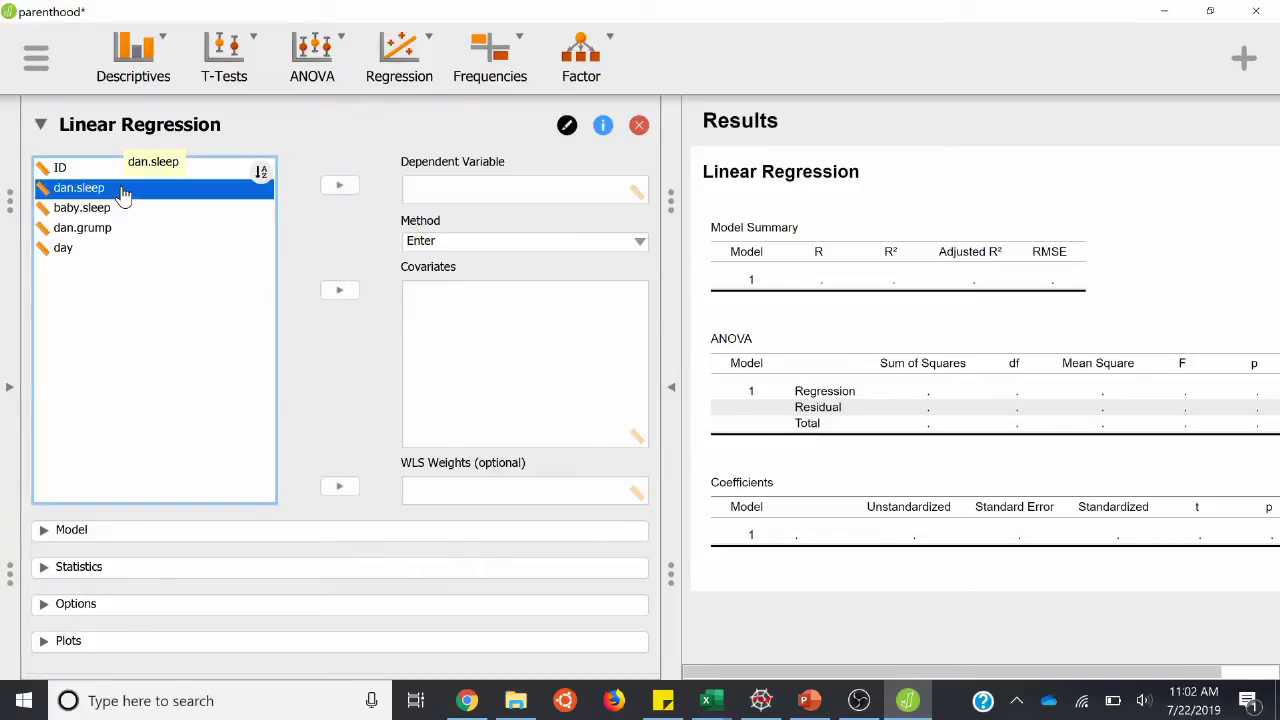
pyautogui.click(340, 187)
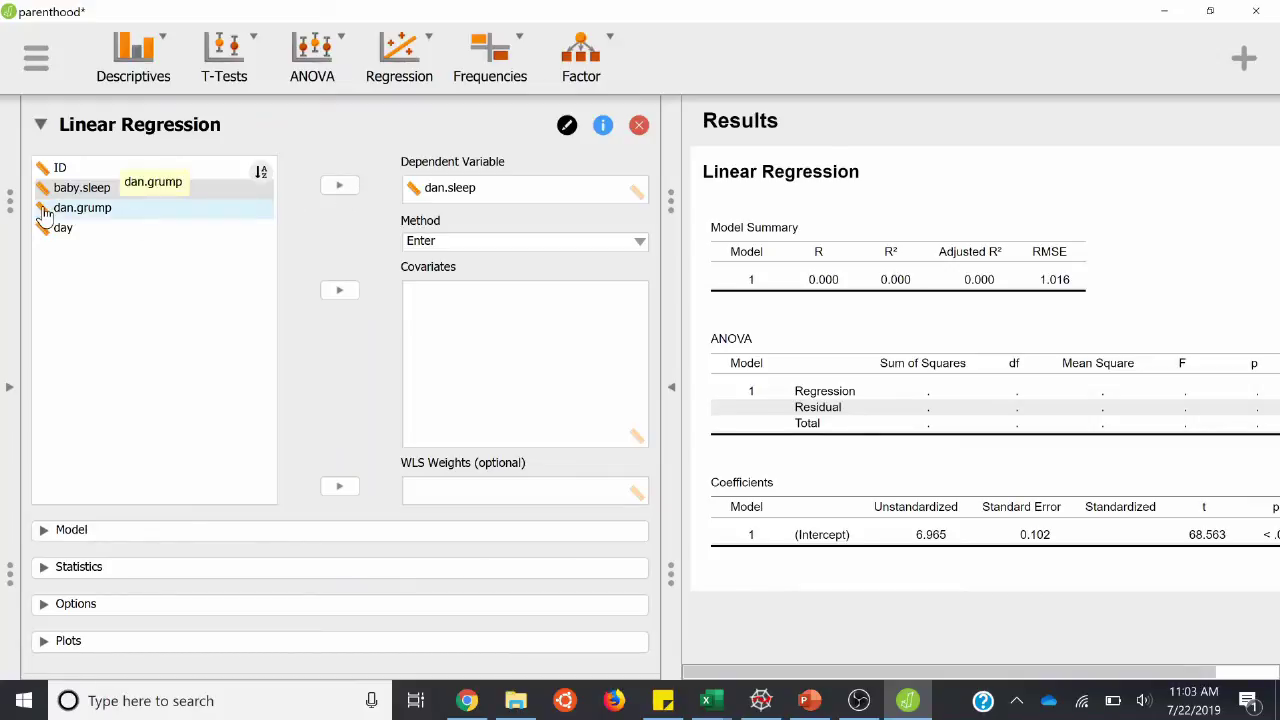
# - Add baby.sleep and dan.grump together as covariates of the linear regression
pyautogui.click(116, 195)
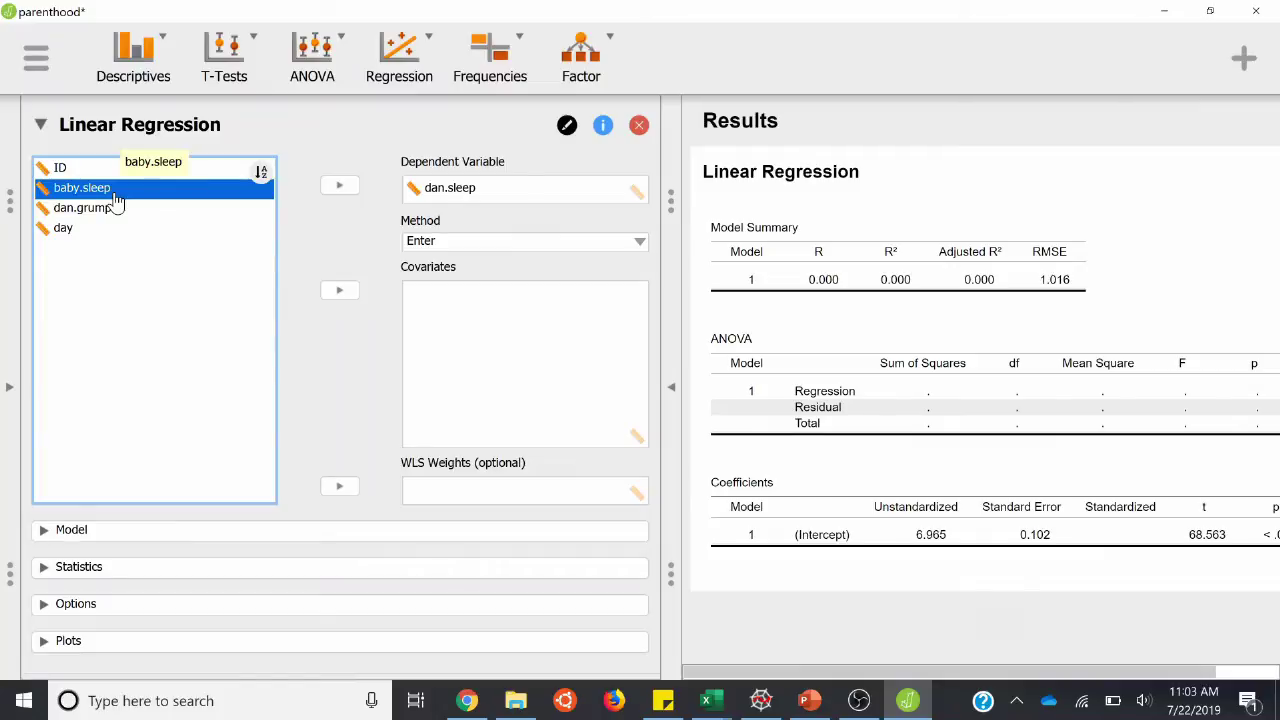
pyautogui.keyDown('shift'); pyautogui.click(116, 202); pyautogui.keyUp('shift')
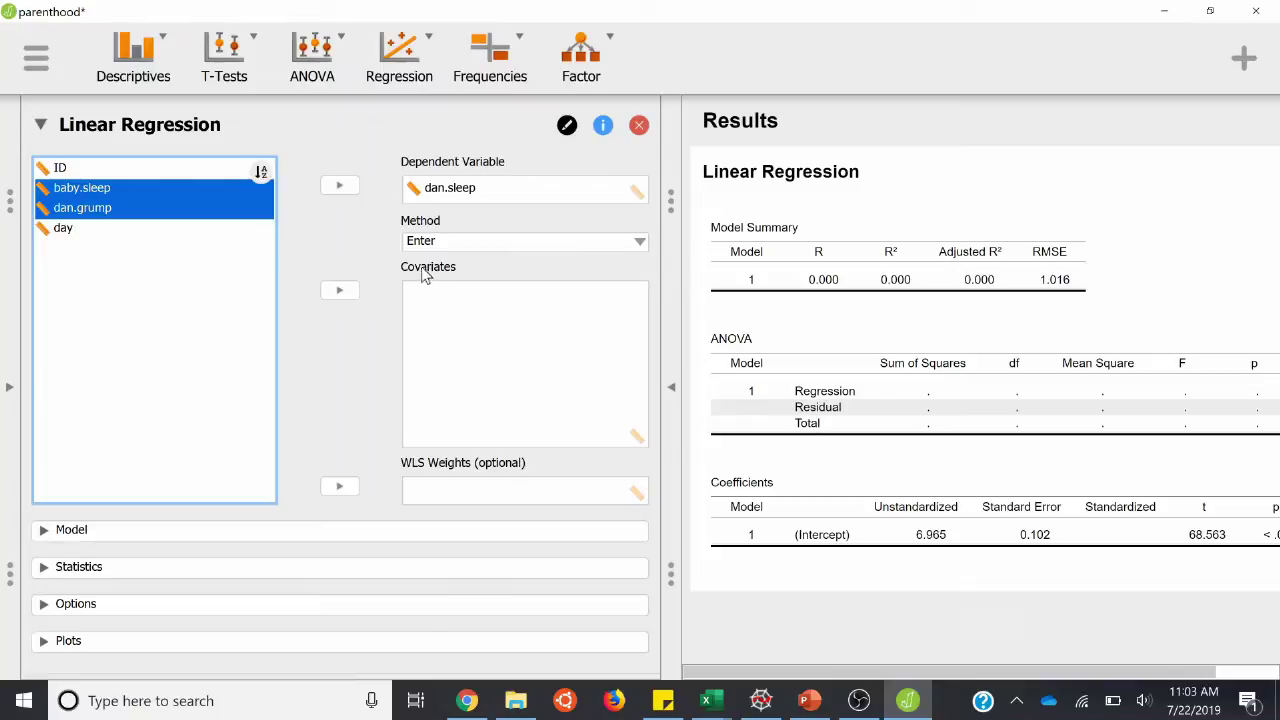
pyautogui.click(338, 292)
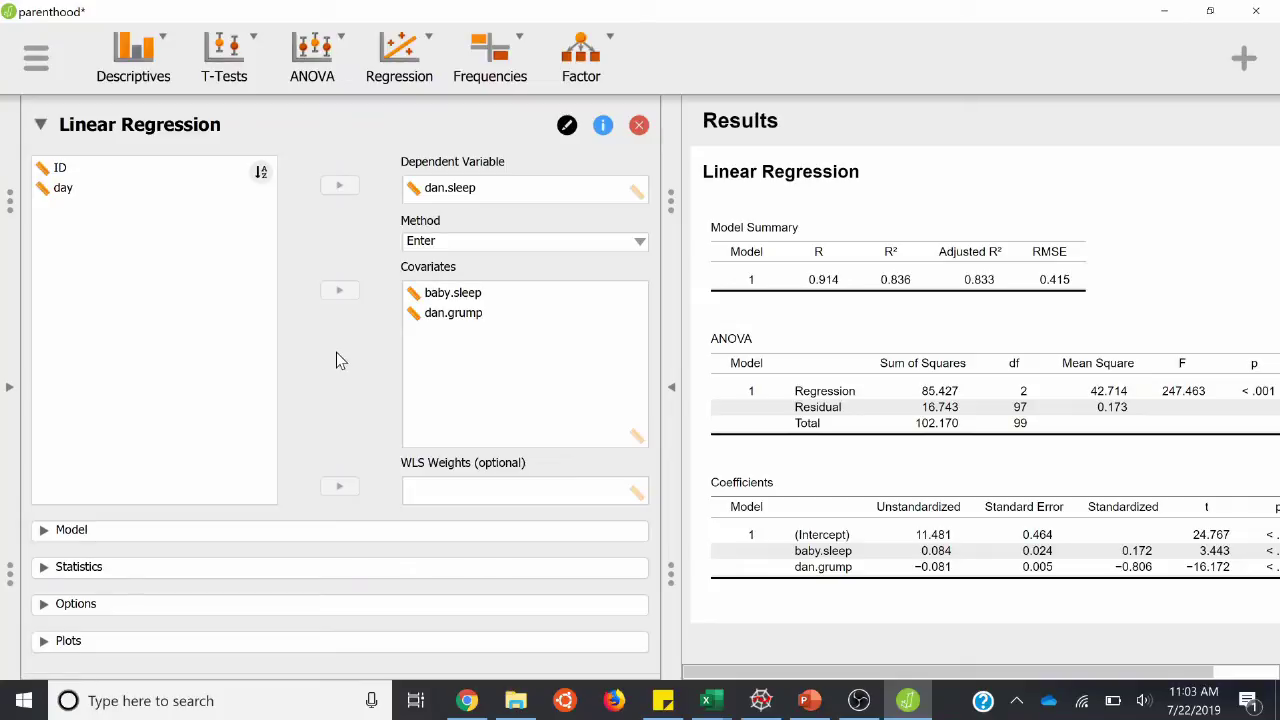
# - Review the regression's model terms, statistics, stepping method options and residual plot choices, collapsing each section again
pyautogui.click(42, 532)
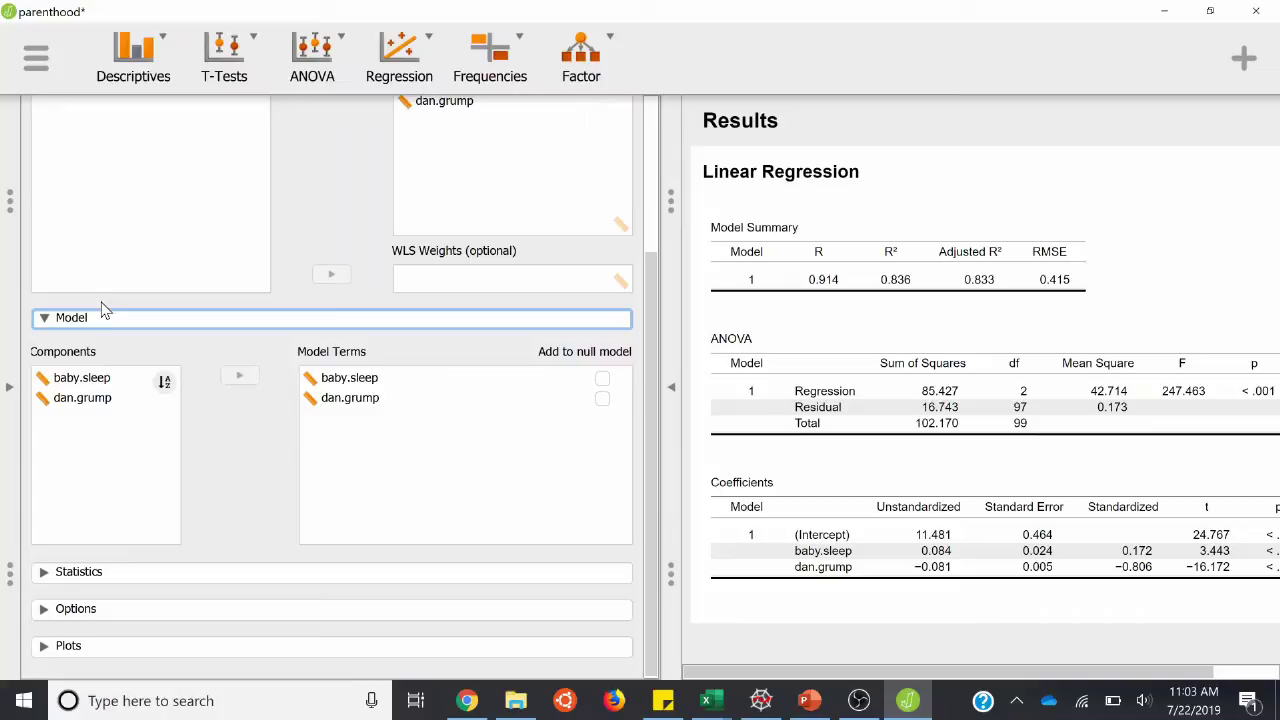
pyautogui.click(44, 318)
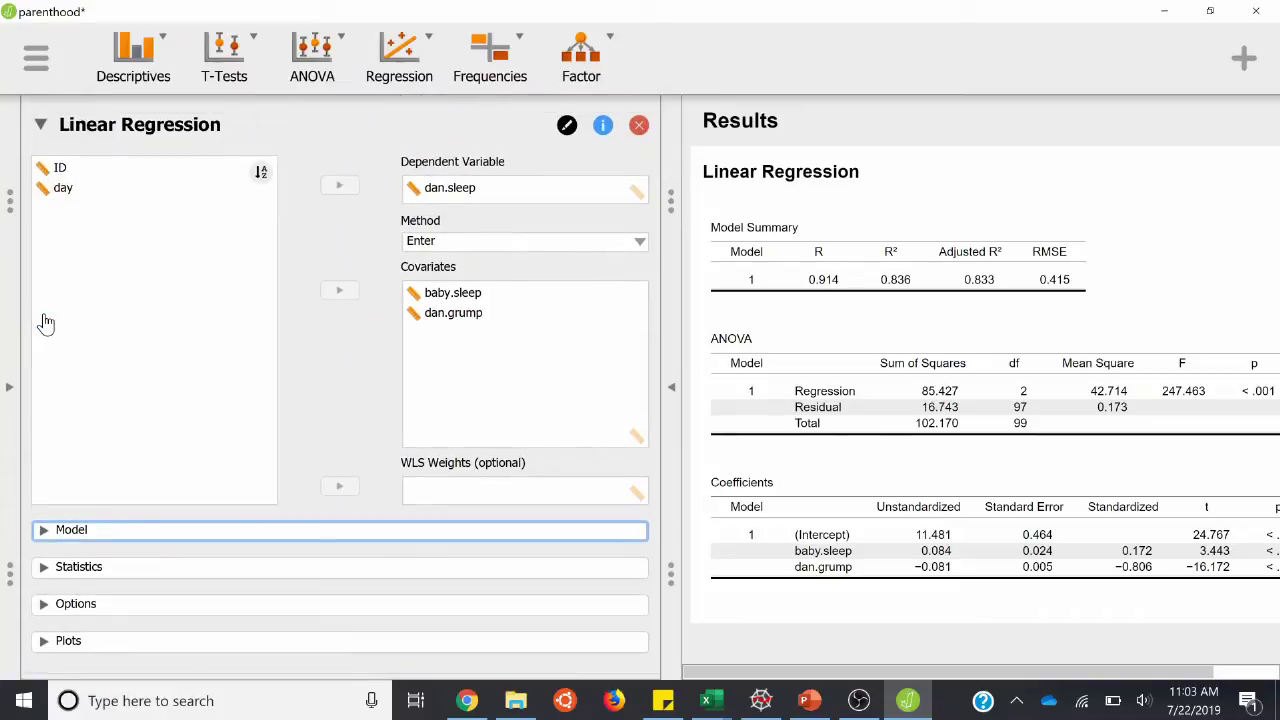
pyautogui.click(42, 568)
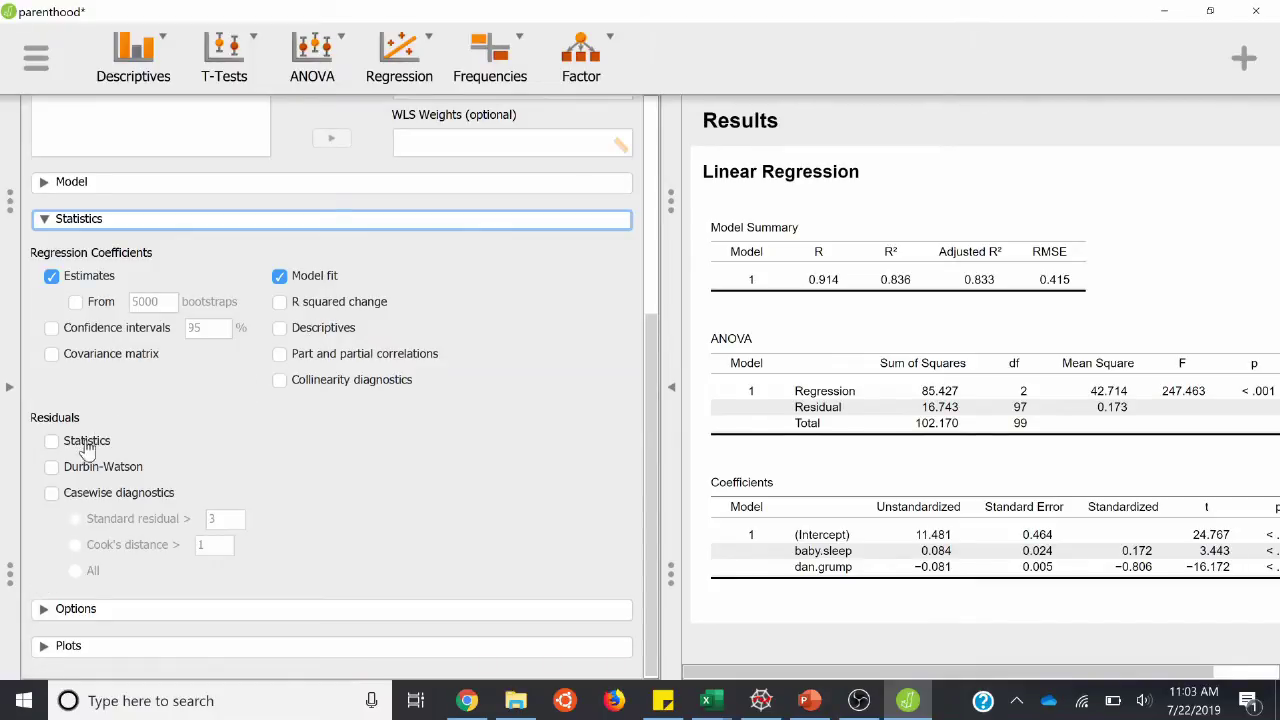
pyautogui.click(50, 609)
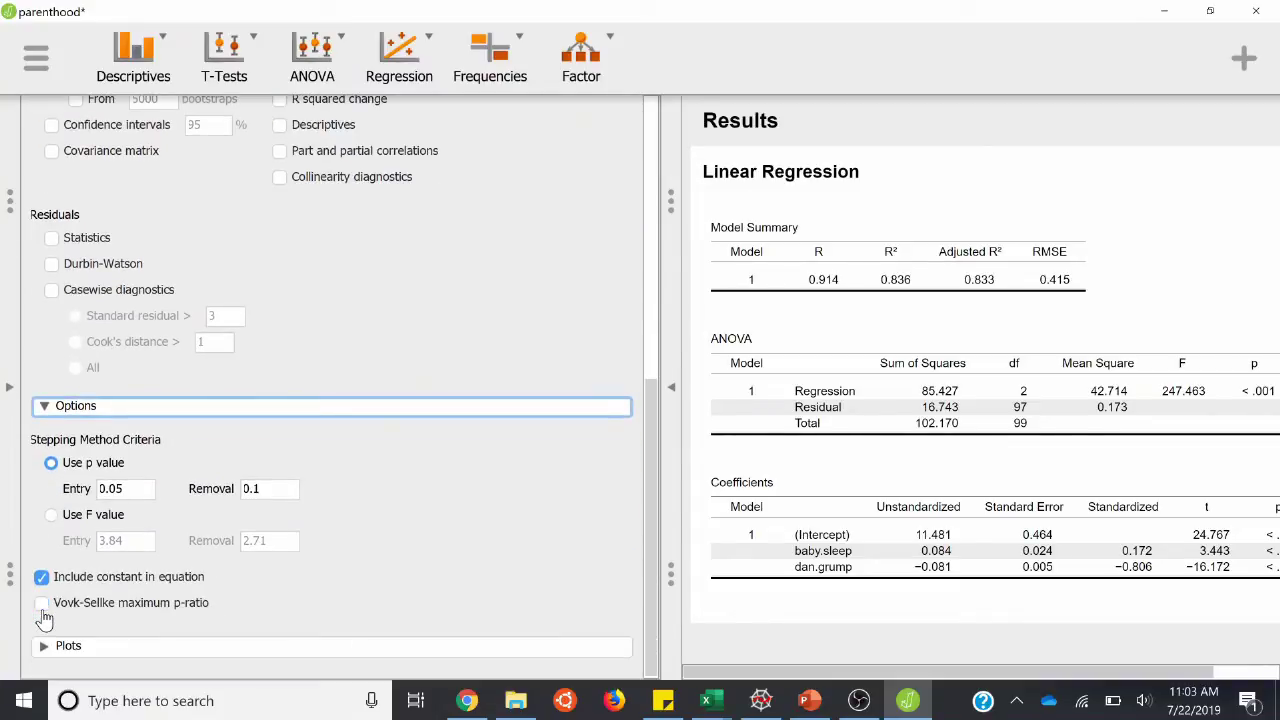
pyautogui.click(44, 647)
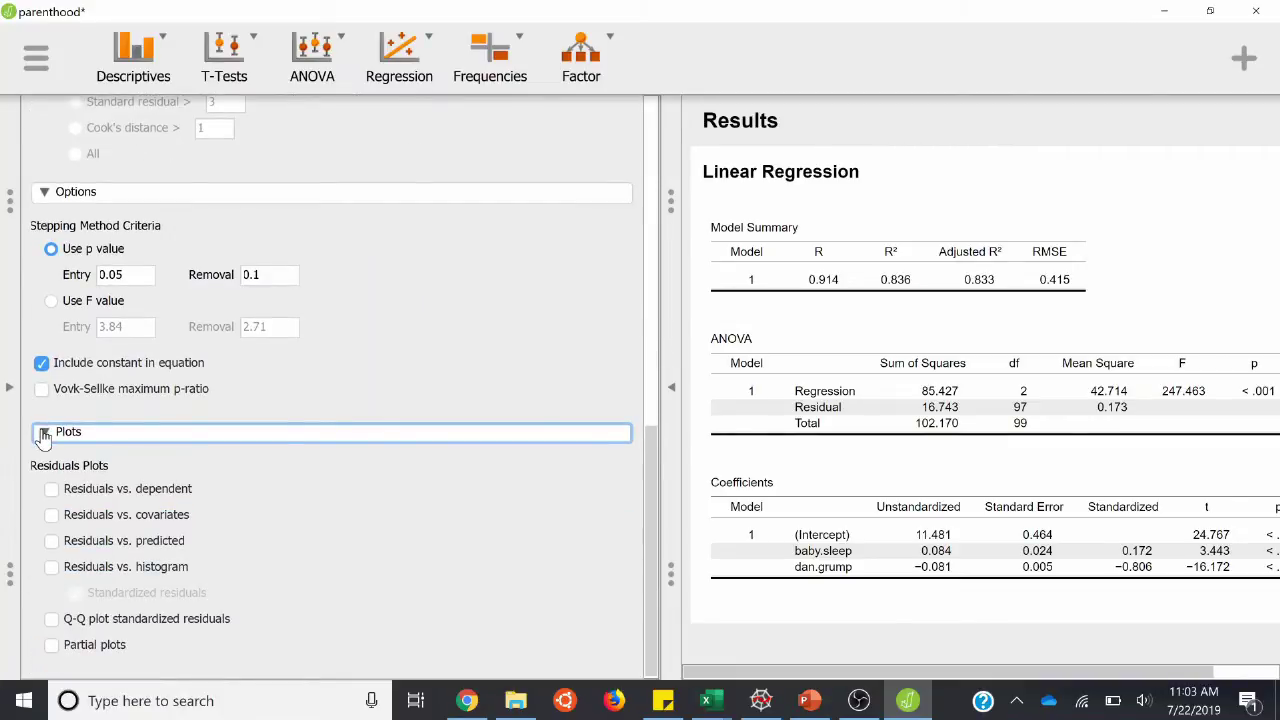
pyautogui.click(44, 434)
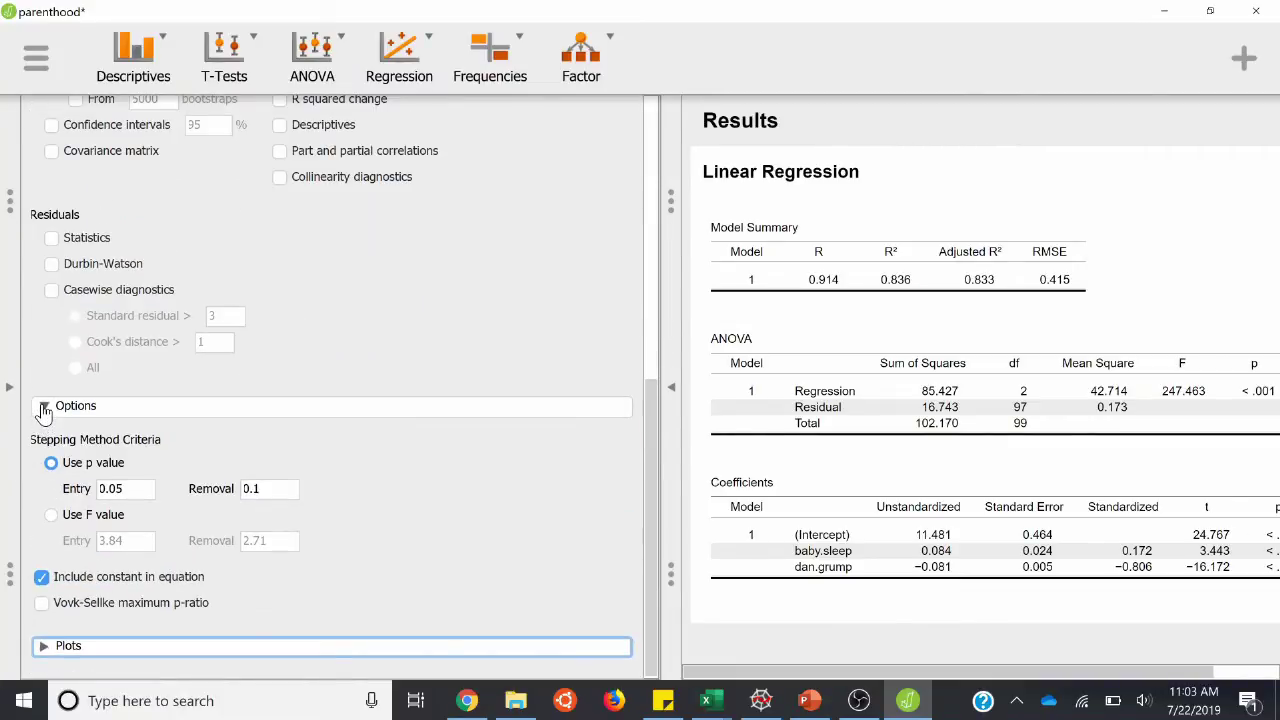
pyautogui.click(44, 406)
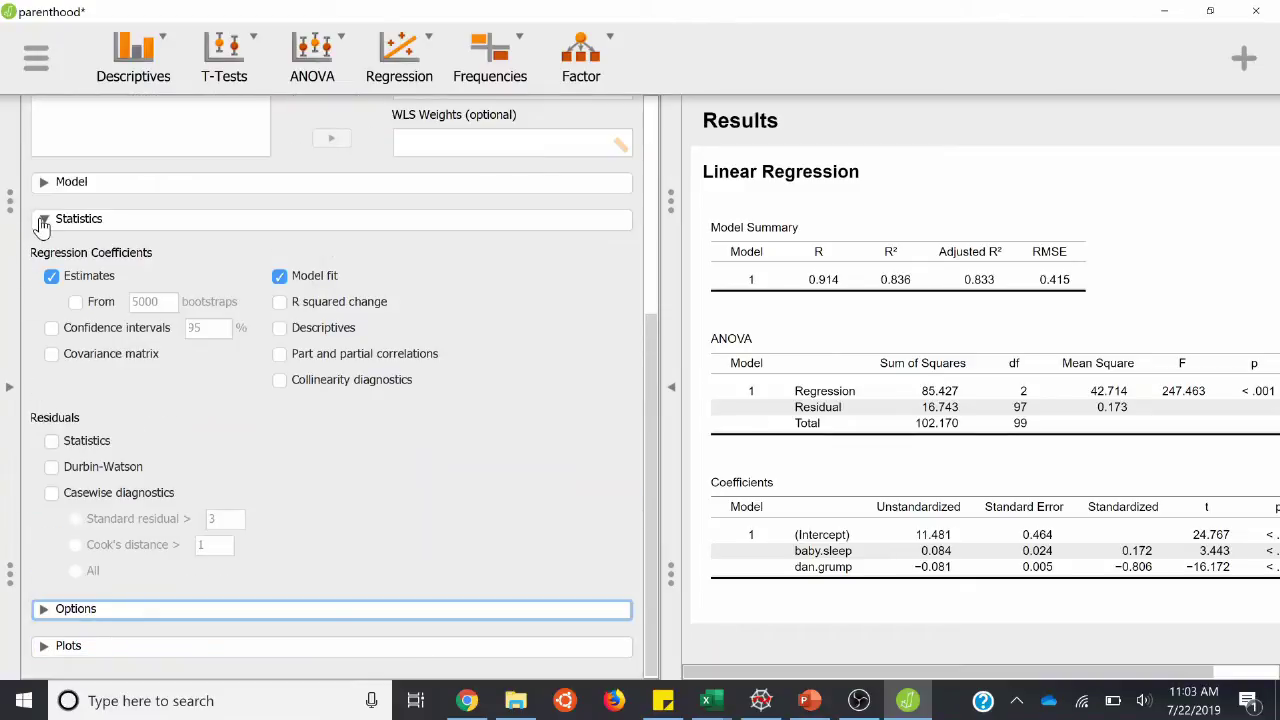
pyautogui.click(44, 220)
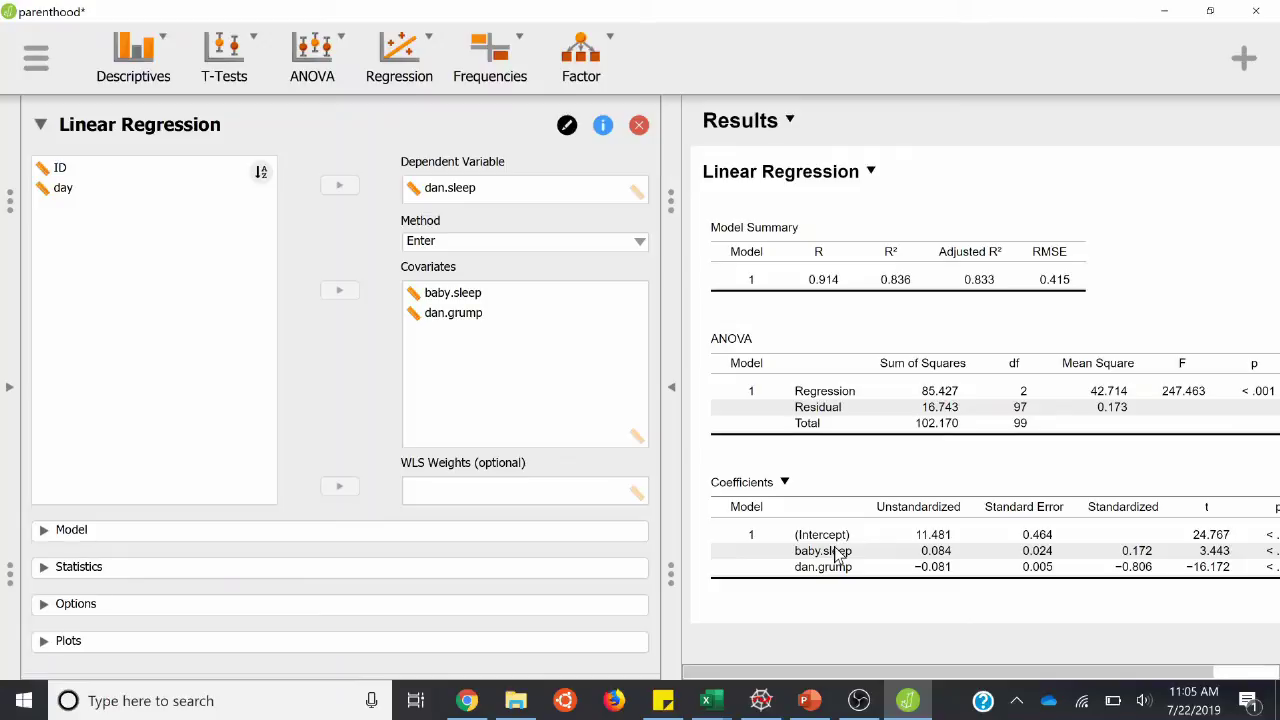
# - Examine the linear regression's model summary, ANOVA and coefficients tables, including the p values of both covariates
pyautogui.moveTo(897, 678); pyautogui.dragTo(933, 680)
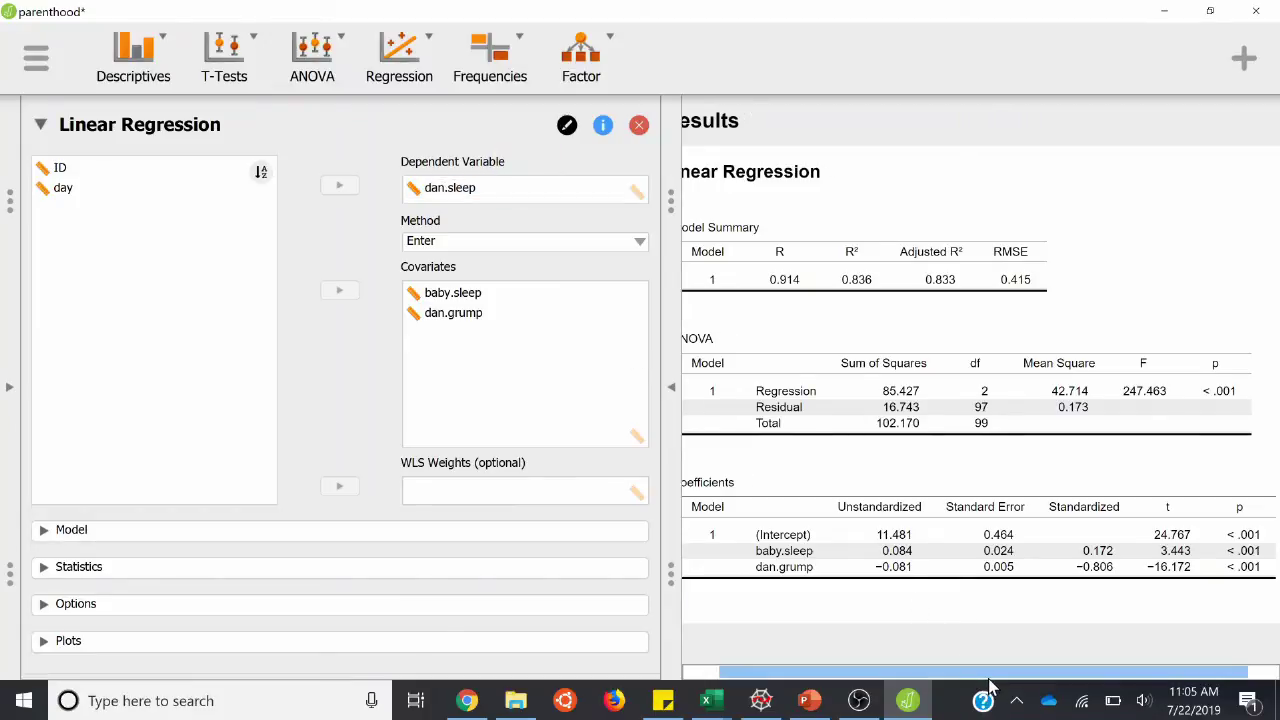
pyautogui.hscroll(-2, 990, 686)
pyautogui.hscroll(2, 990, 686)
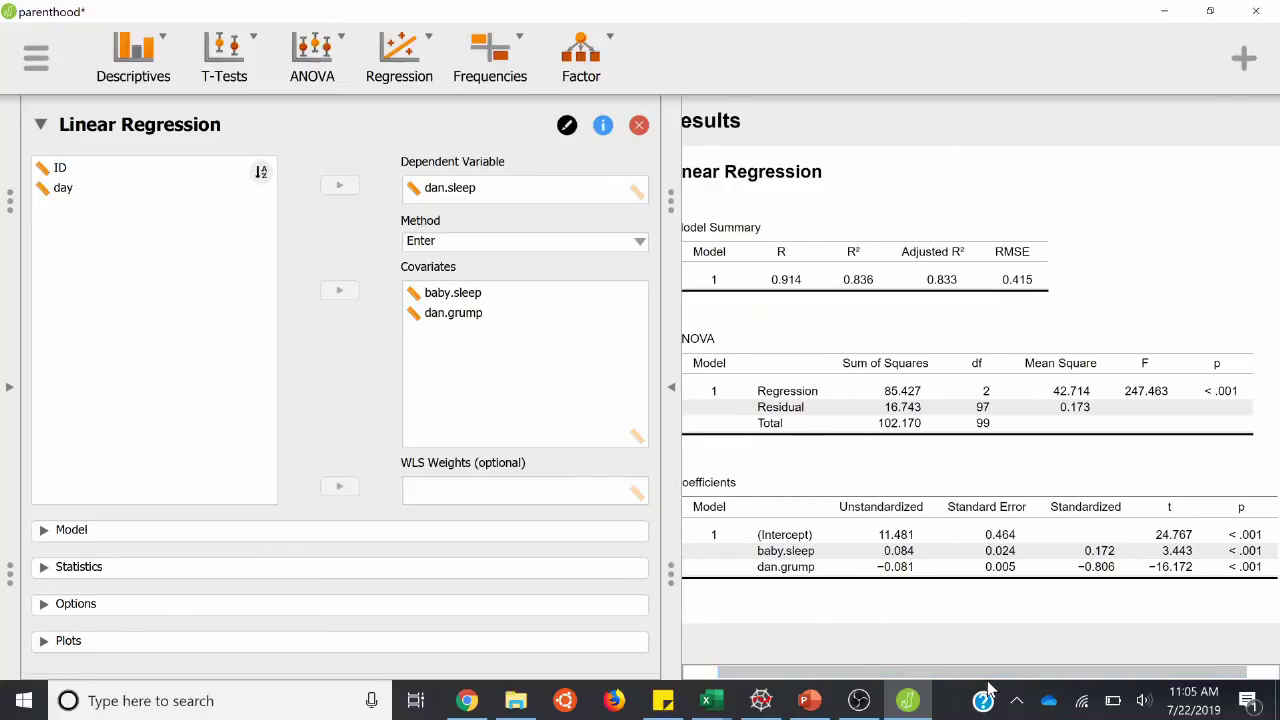
pyautogui.hscroll(1, 990, 686)
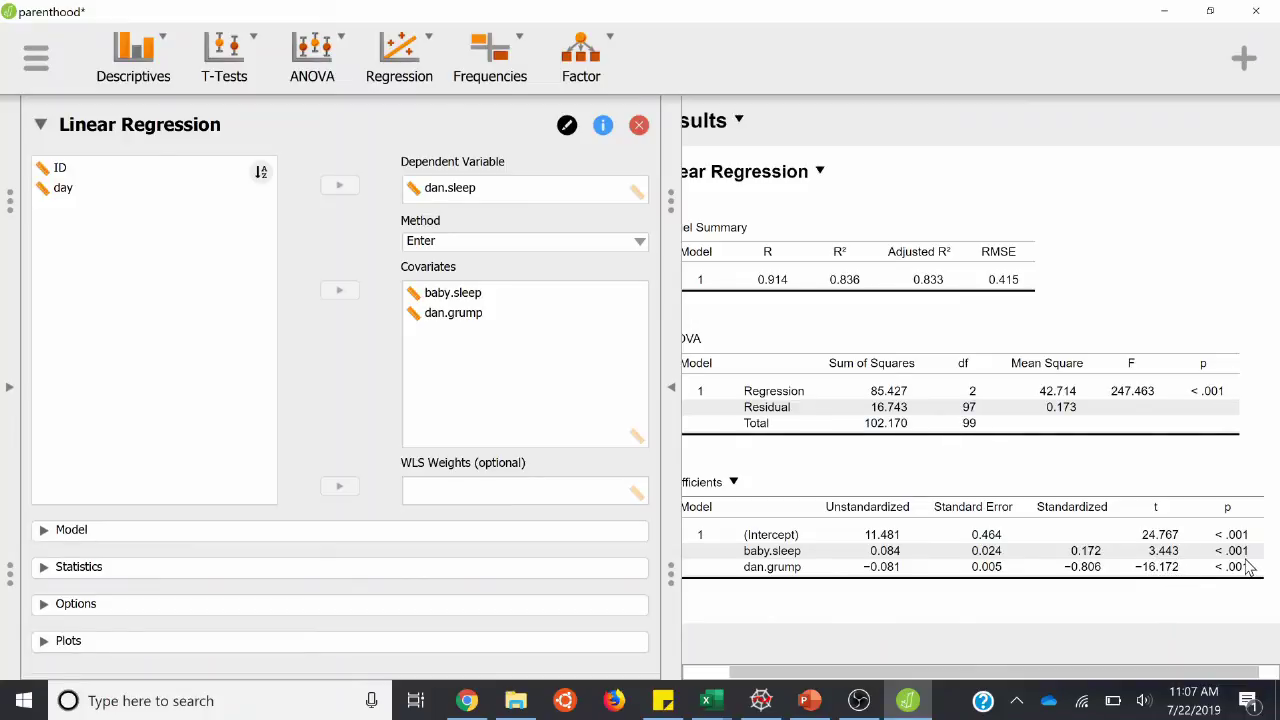
pyautogui.hscroll(1, 1082, 676)
pyautogui.hscroll(-3, 1082, 676)
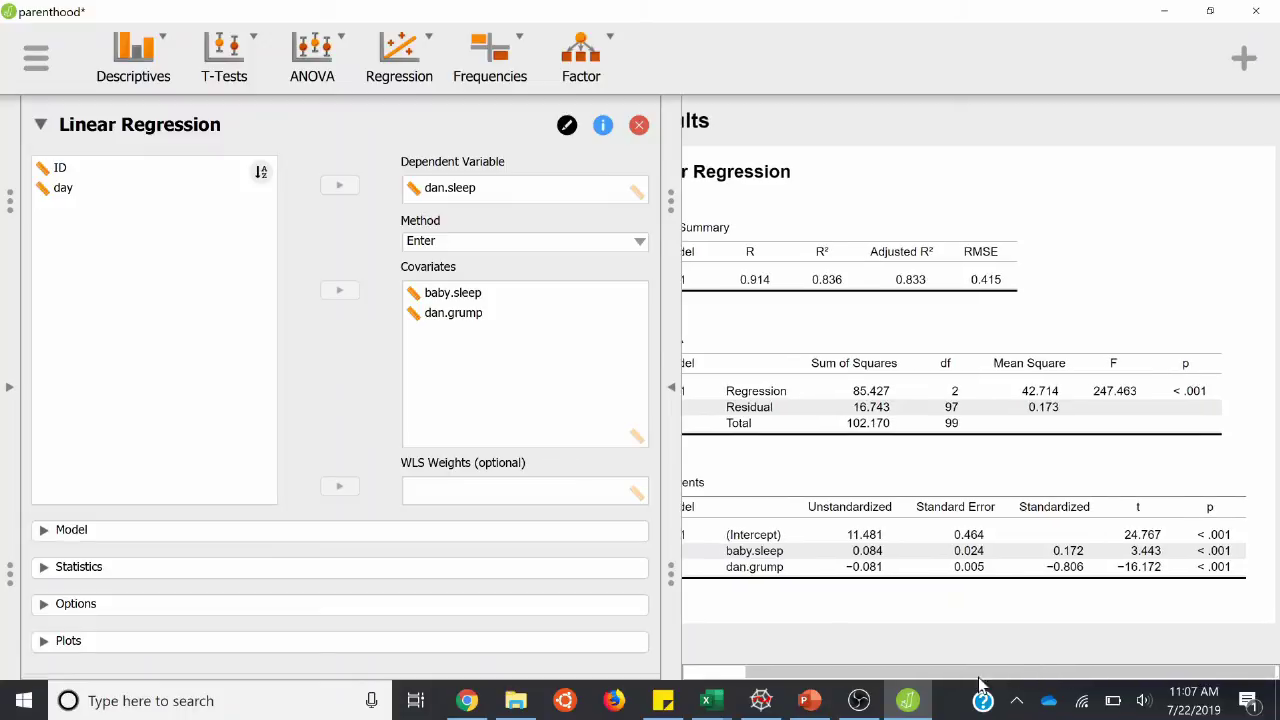
pyautogui.moveTo(895, 690)
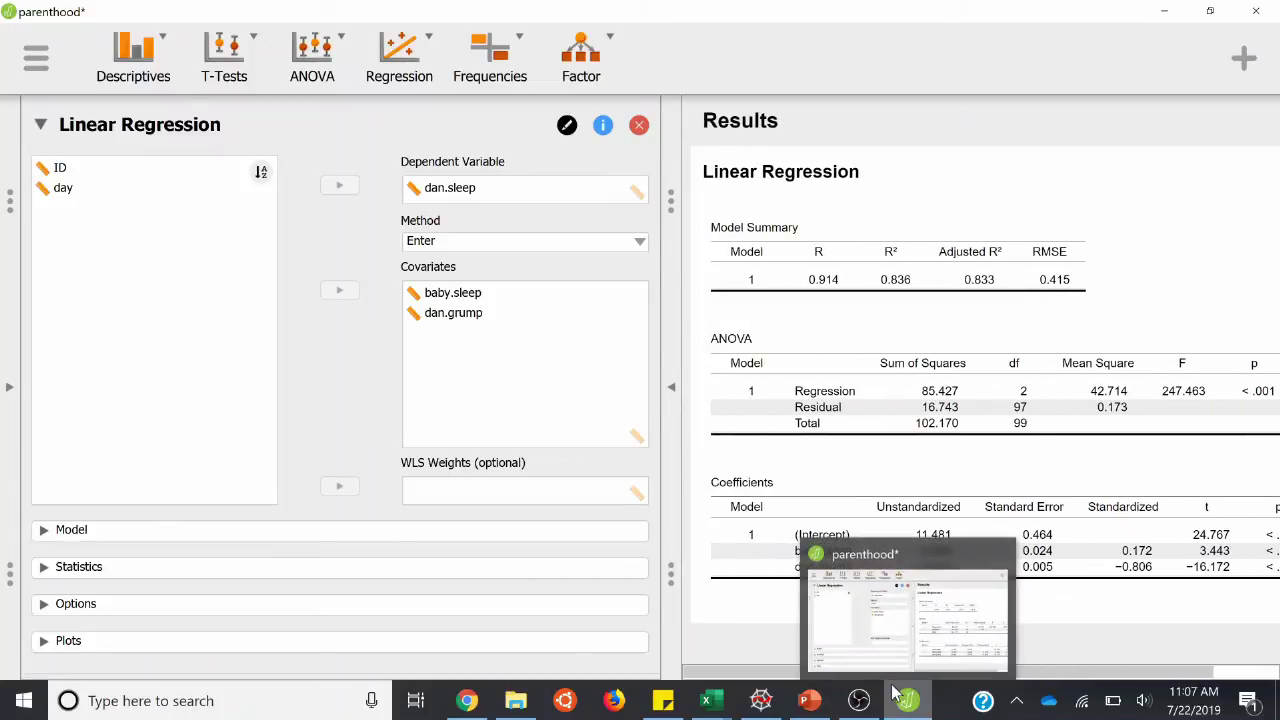